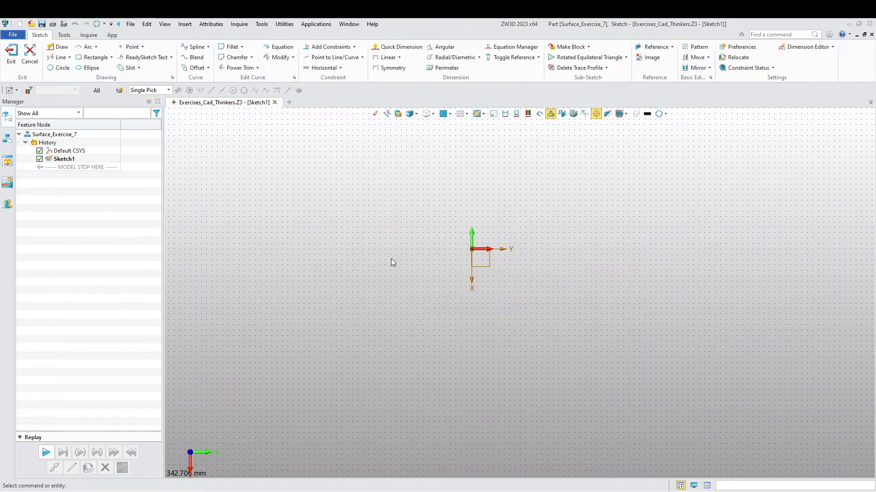
- Undo the creation of the current sketch and start a new sketch on the default XY plane
{"action": "key", "text": "ctrl+z"}
{"action": "mouse_move", "coordinate": [464, 351]}
{"action": "right_mouse_down"}
{"action": "mouse_move", "coordinate": [515, 341]}
{"action": "mouse_move", "coordinate": [477, 318]}
{"action": "right_mouse_up"}
{"action": "right_click", "coordinate": [478, 319]}
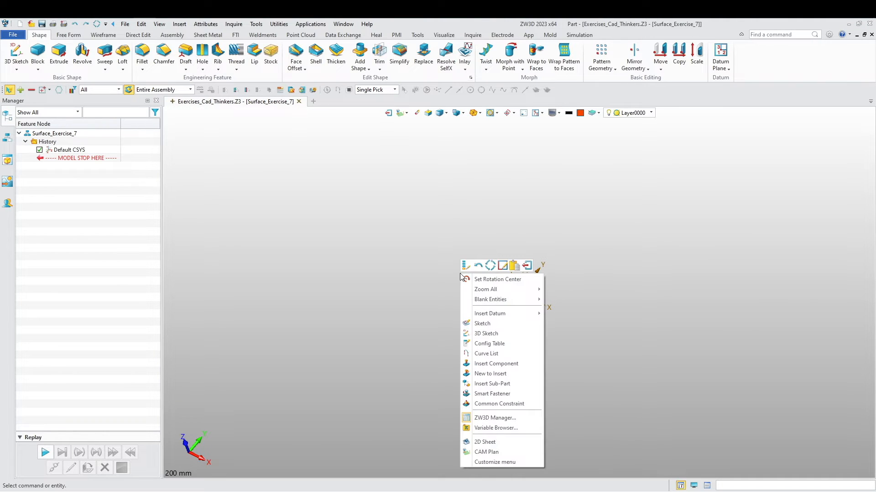
{"action": "left_click", "coordinate": [499, 323]}
{"action": "left_click", "coordinate": [550, 292]}
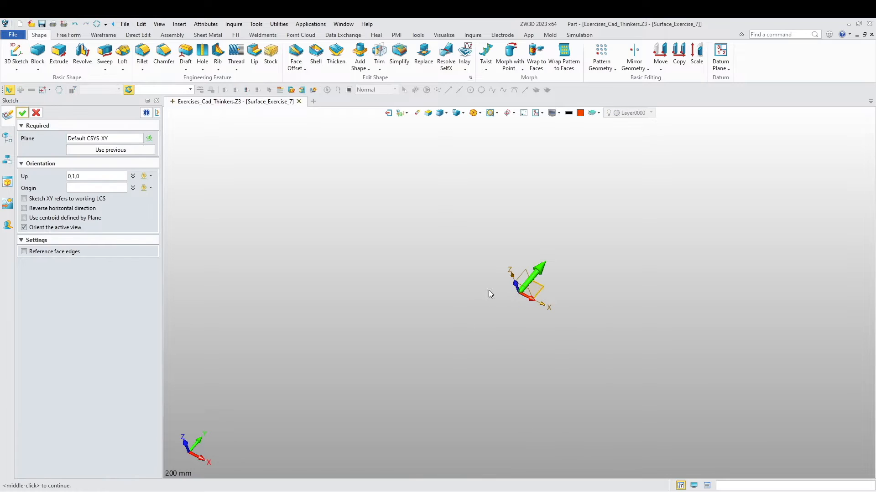
{"action": "middle_click", "coordinate": [398, 290]}
{"action": "mouse_move", "coordinate": [504, 299]}
{"action": "middle_mouse_down"}
{"action": "mouse_move", "coordinate": [449, 315]}
{"action": "mouse_move", "coordinate": [342, 310]}
{"action": "mouse_move", "coordinate": [356, 306]}
{"action": "middle_mouse_up"}
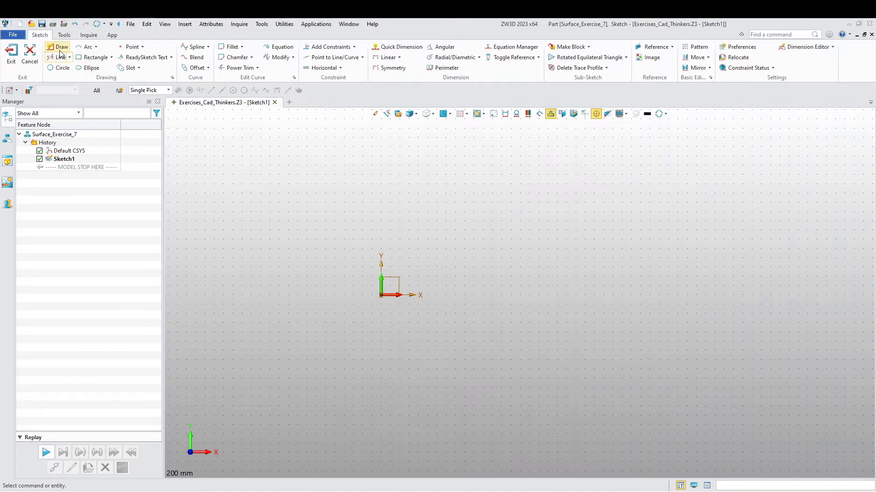
- Draw a horizontal line about 160 mm long starting directly above the origin and convert it to construction geometry
{"action": "left_click", "coordinate": [87, 46]}
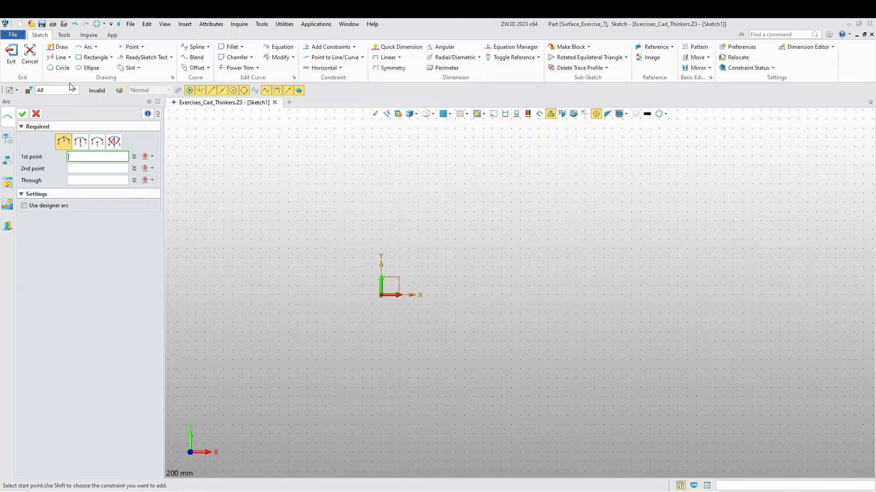
{"action": "left_click", "coordinate": [58, 47]}
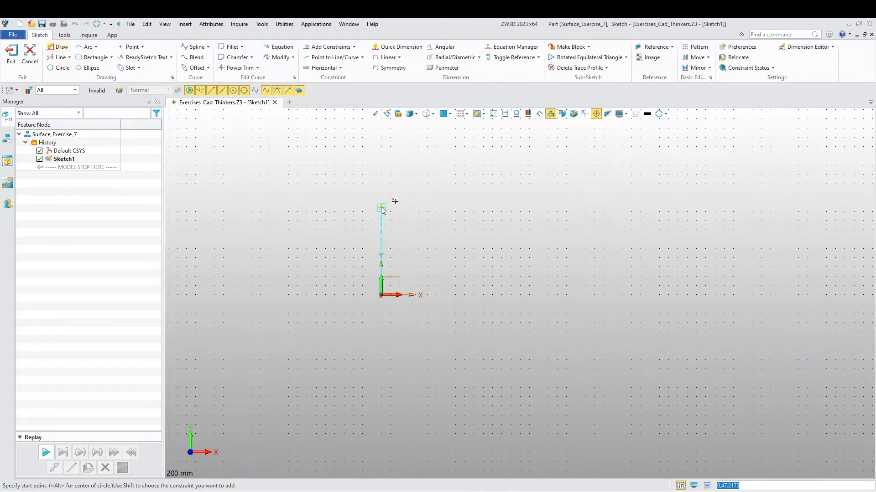
{"action": "left_click", "coordinate": [381, 155]}
{"action": "left_click", "coordinate": [675, 156]}
{"action": "key", "text": "Escape"}
{"action": "right_click", "coordinate": [576, 156]}
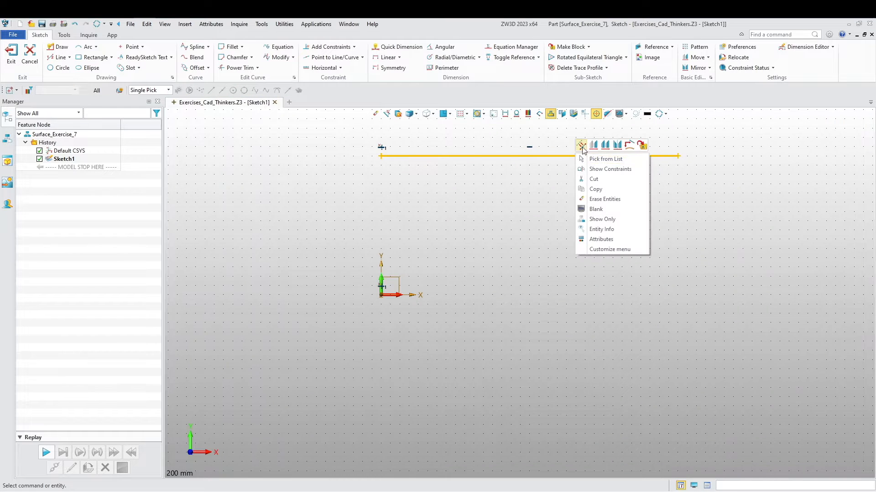
{"action": "left_click", "coordinate": [581, 145]}
{"action": "scroll", "coordinate": [546, 277], "scroll_direction": "down", "scroll_amount": 2}
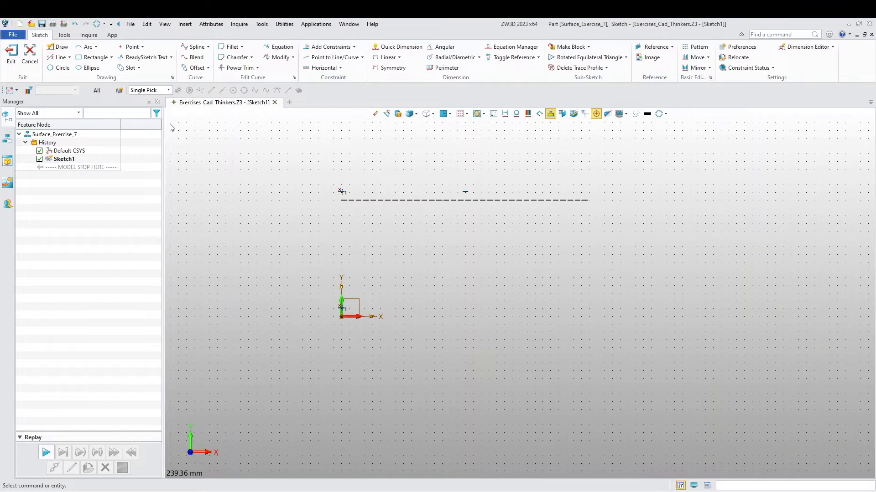
- Draw a three-point arc below the construction line from 0,50 to 160,25 through 110,45
{"action": "left_click", "coordinate": [86, 47]}
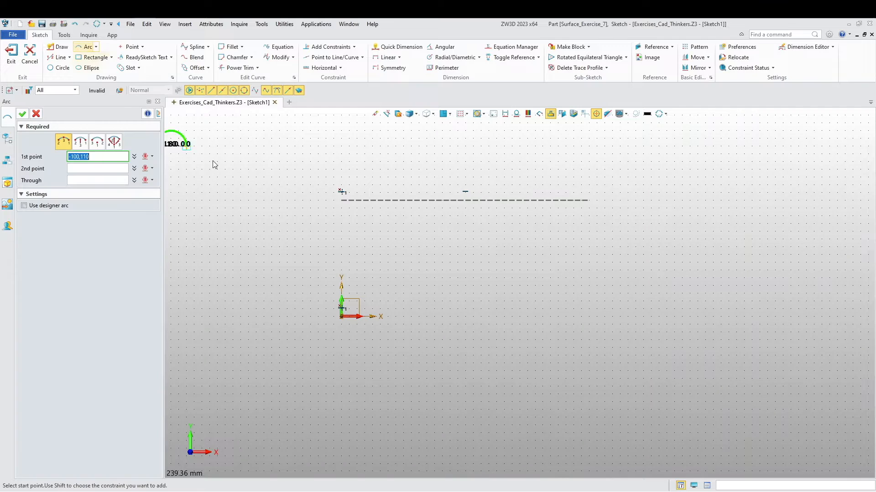
{"action": "left_click", "coordinate": [343, 239]}
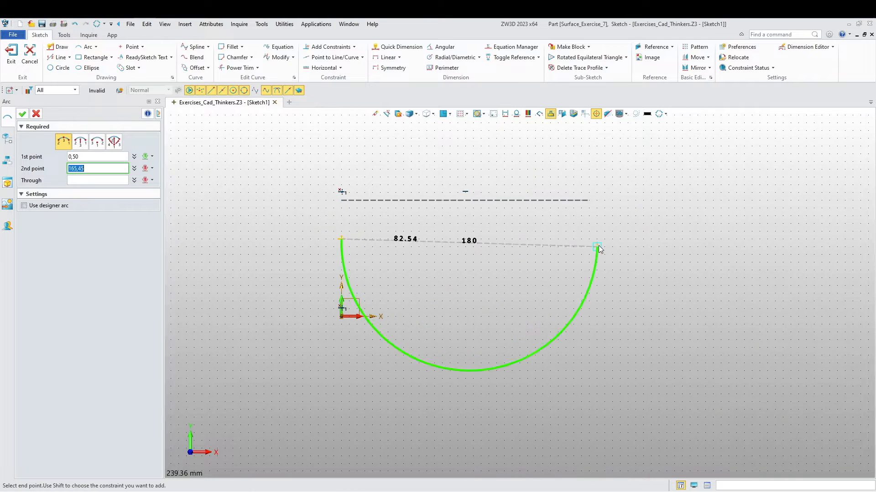
{"action": "left_click", "coordinate": [589, 278]}
{"action": "left_click", "coordinate": [510, 243]}
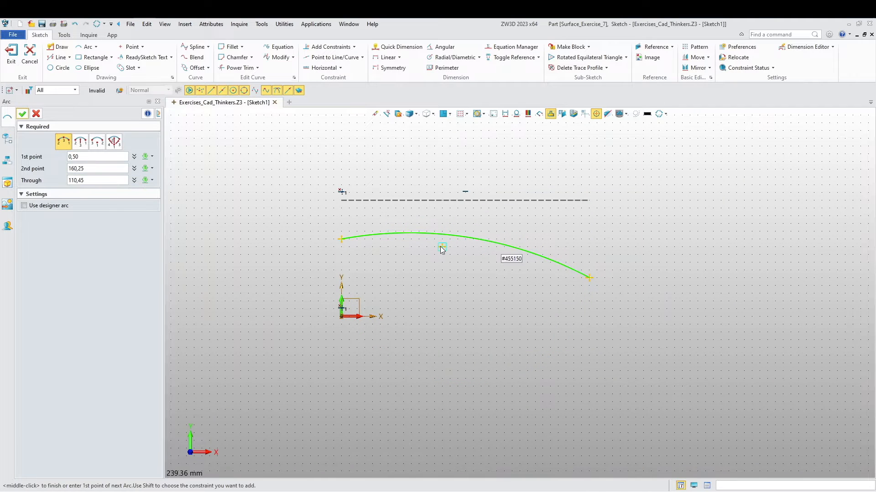
{"action": "middle_click", "coordinate": [439, 247]}
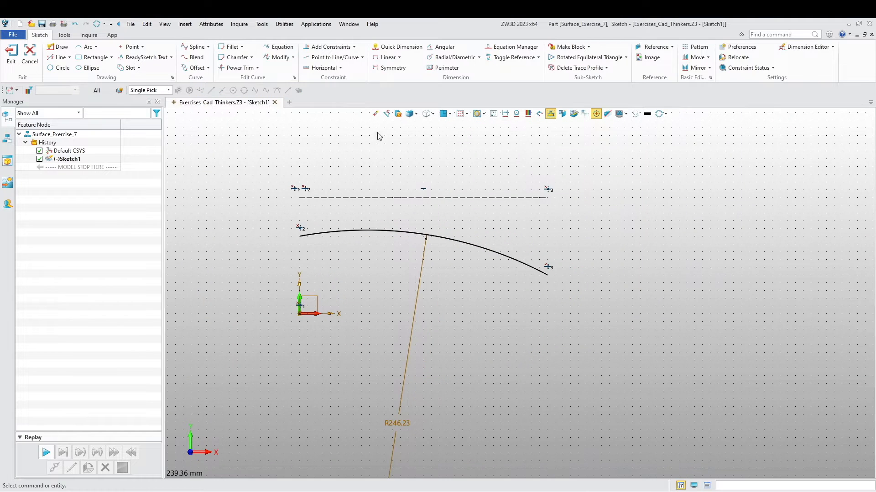
- Dimension the horizontal construction line's length and set it to 183 mm
{"action": "left_click", "coordinate": [398, 47]}
{"action": "left_click", "coordinate": [433, 198]}
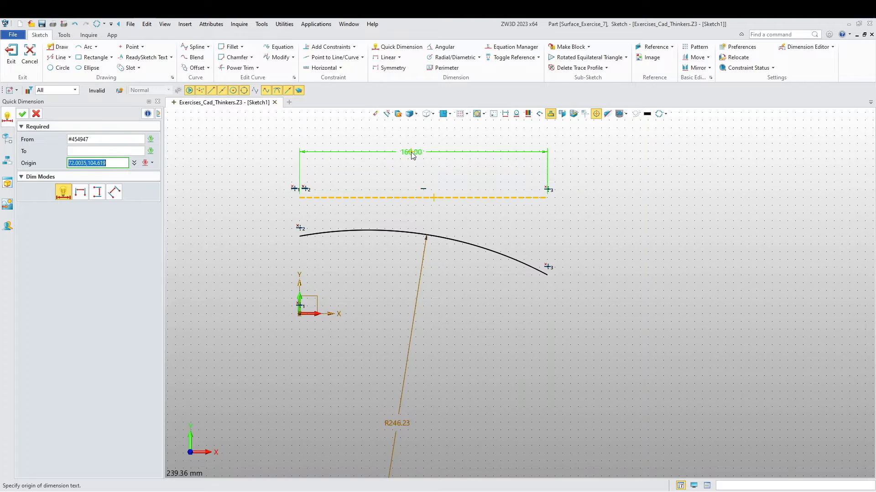
{"action": "left_click", "coordinate": [411, 152]}
{"action": "type", "text": "183"}
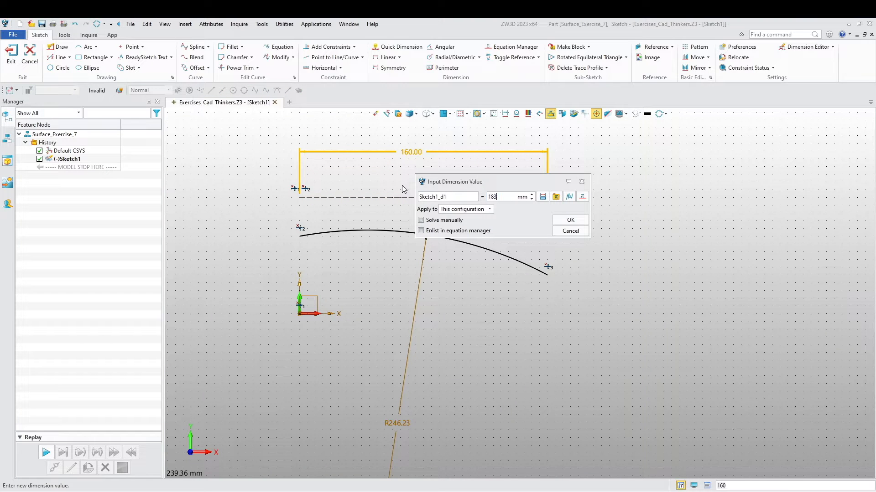
{"action": "key", "text": "Return"}
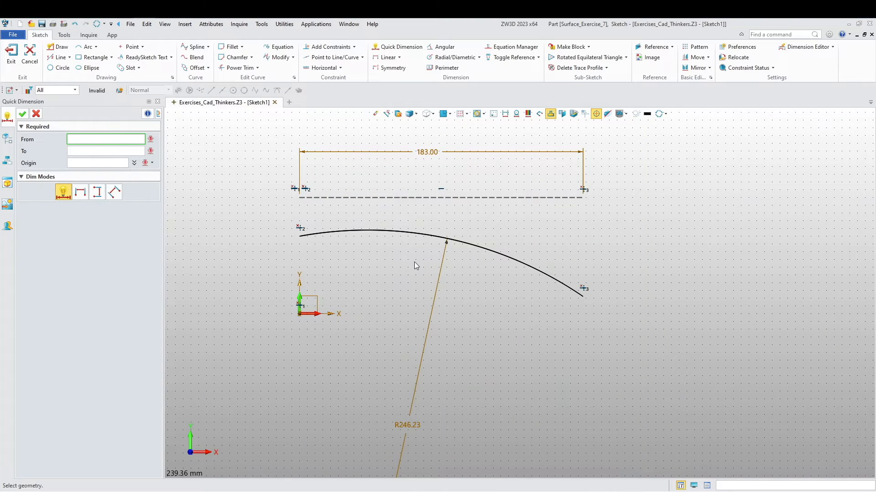
- Add a tangent constraint between the arc and the horizontal construction line
{"action": "scroll", "coordinate": [415, 267], "scroll_direction": "down", "scroll_amount": 2}
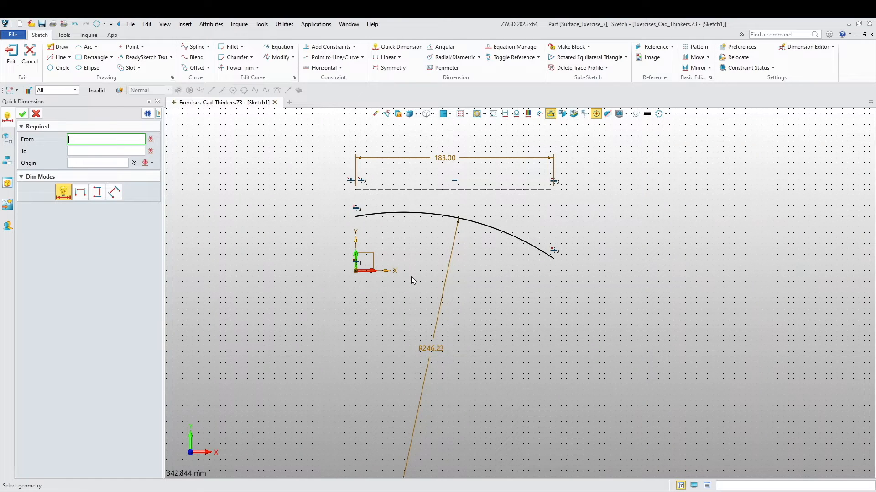
{"action": "middle_click_drag", "start_coordinate": [396, 296], "coordinate": [432, 279]}
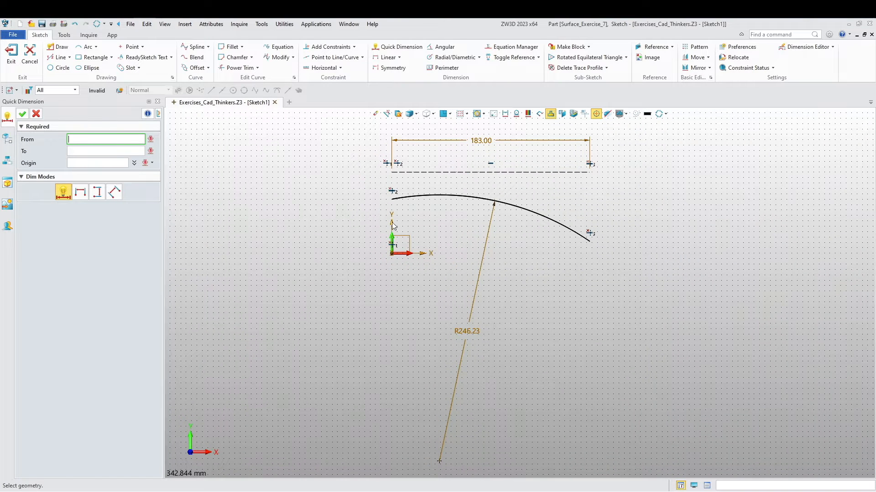
{"action": "middle_click_drag", "start_coordinate": [396, 223], "coordinate": [342, 231]}
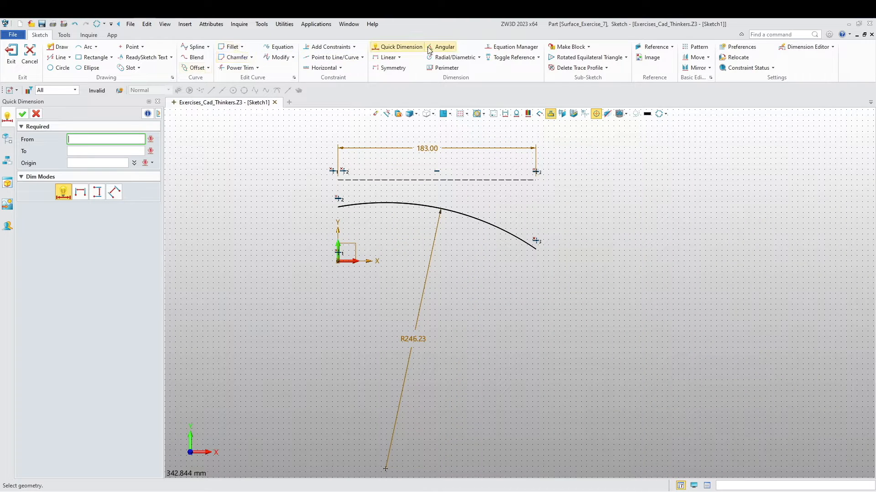
{"action": "left_click", "coordinate": [330, 47]}
{"action": "left_click", "coordinate": [396, 203]}
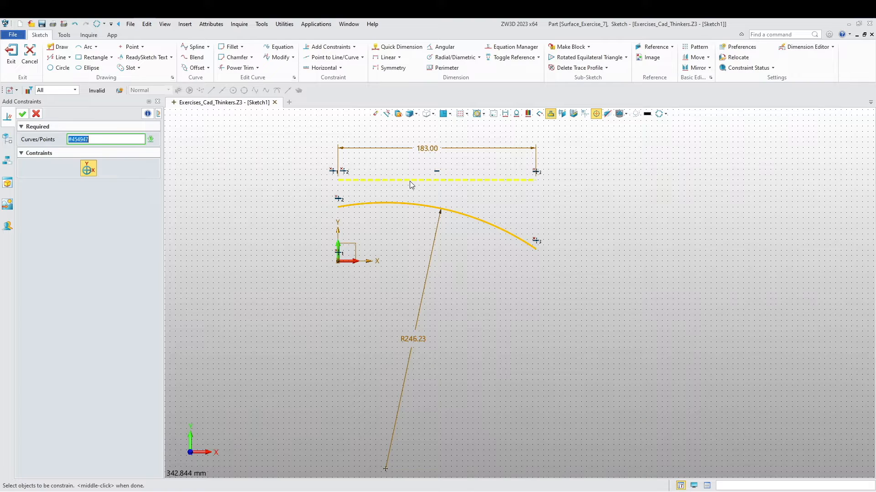
{"action": "left_click", "coordinate": [410, 181]}
{"action": "left_click", "coordinate": [22, 116]}
- Add a vertical linear dimension of 30 mm between the origin and the arc's far endpoint
{"action": "scroll", "coordinate": [319, 294], "scroll_direction": "down", "scroll_amount": 1}
{"action": "middle_click_drag", "start_coordinate": [322, 295], "coordinate": [303, 296]}
{"action": "scroll", "coordinate": [477, 317], "scroll_direction": "up", "scroll_amount": 2}
{"action": "left_click", "coordinate": [385, 57]}
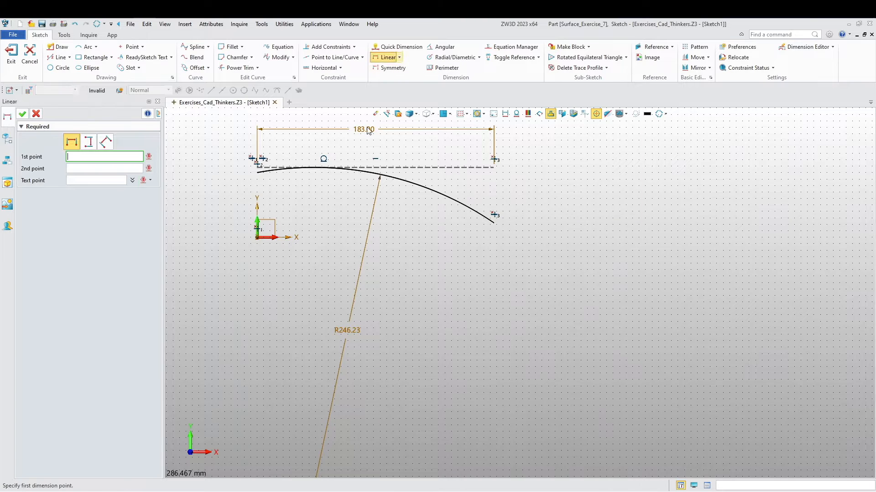
{"action": "left_click", "coordinate": [258, 237]}
{"action": "left_click", "coordinate": [497, 227]}
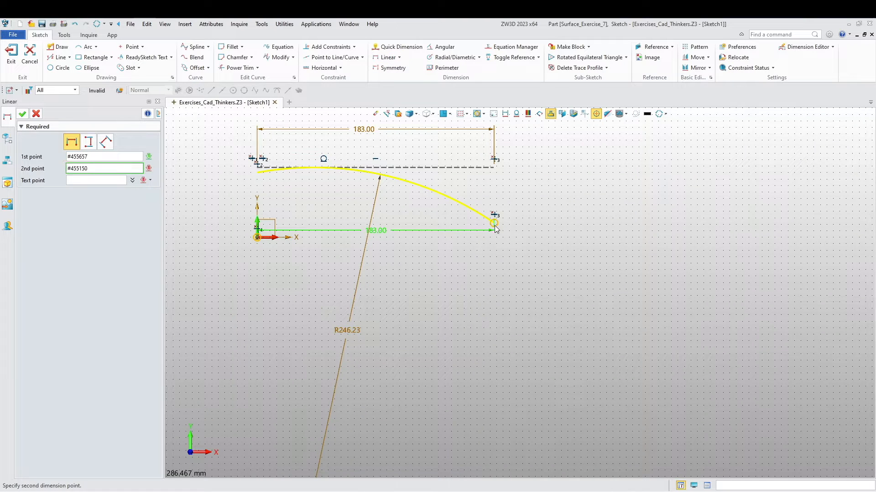
{"action": "left_click", "coordinate": [532, 231]}
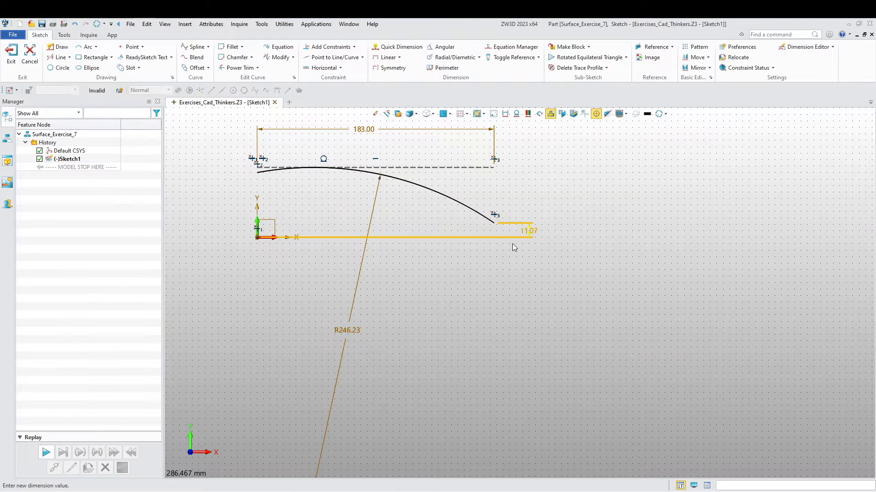
{"action": "type", "text": "30"}
{"action": "key", "text": "Return"}
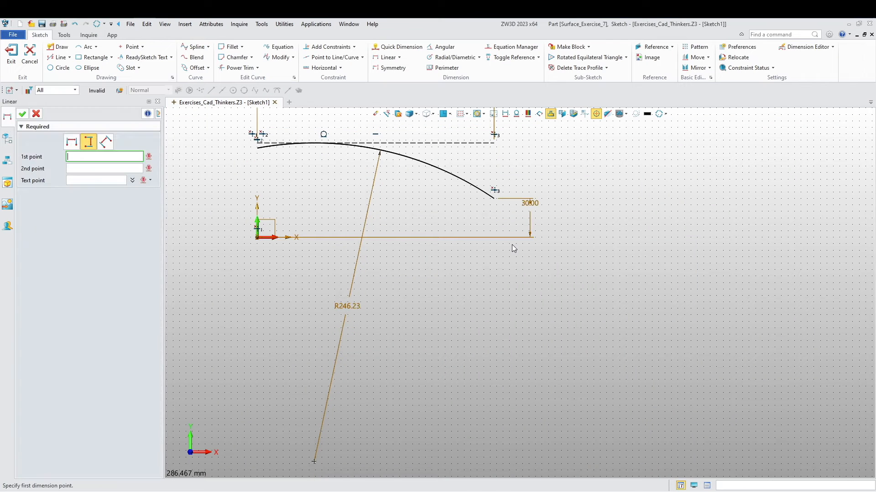
{"action": "middle_click_drag", "start_coordinate": [267, 226], "coordinate": [289, 290]}
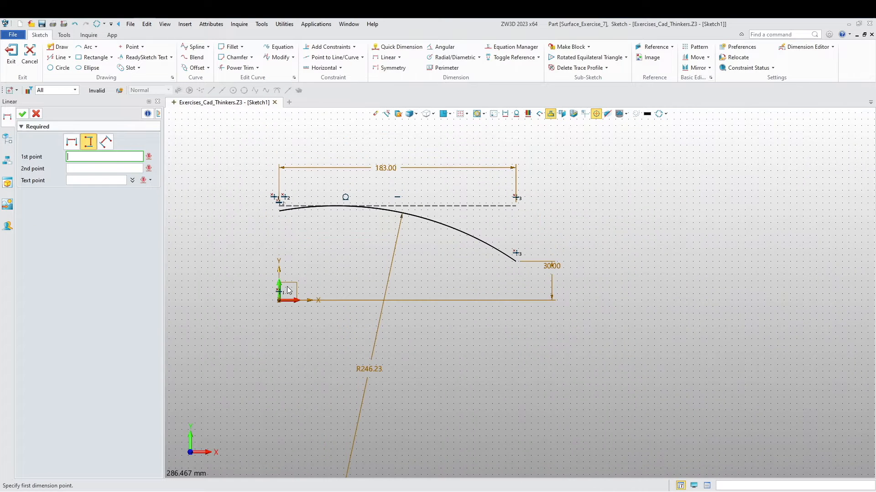
{"action": "key", "text": "Escape"}
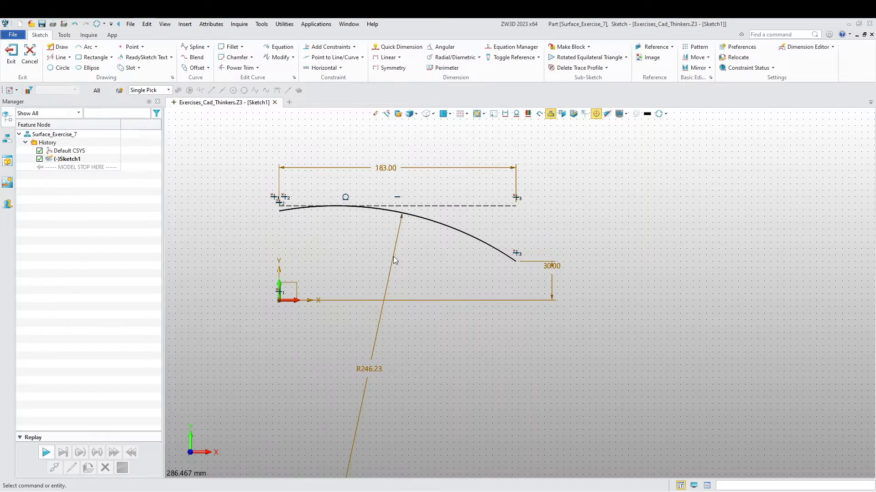
- Set the arc's radius to 150 mm
{"action": "double_click", "coordinate": [393, 251]}
{"action": "type", "text": "150"}
{"action": "key", "text": "Return"}
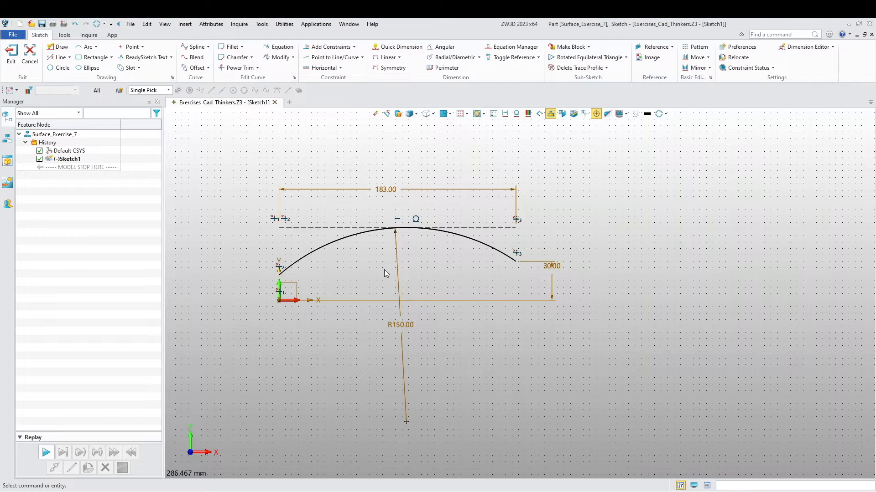
- Dimension the construction line's height above the origin as 94 mm and exit the sketch
{"action": "left_click", "coordinate": [397, 47]}
{"action": "left_click", "coordinate": [279, 301]}
{"action": "left_click", "coordinate": [290, 227]}
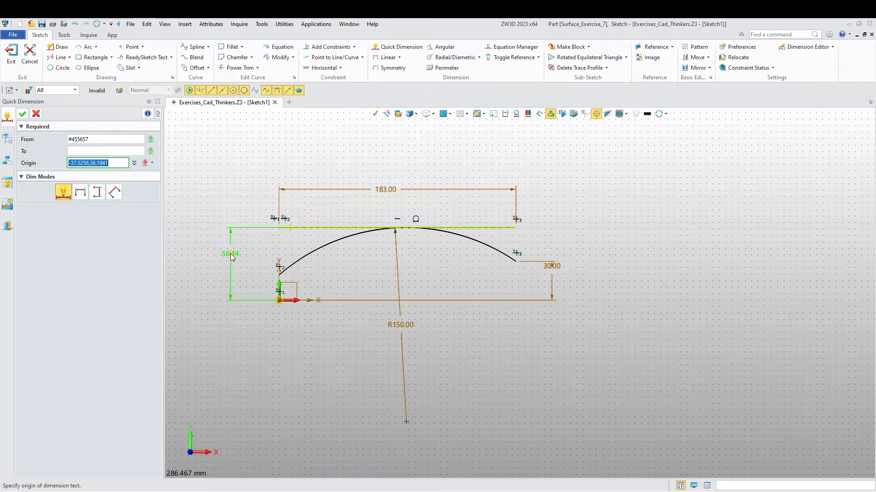
{"action": "left_click", "coordinate": [230, 254]}
{"action": "type", "text": "94"}
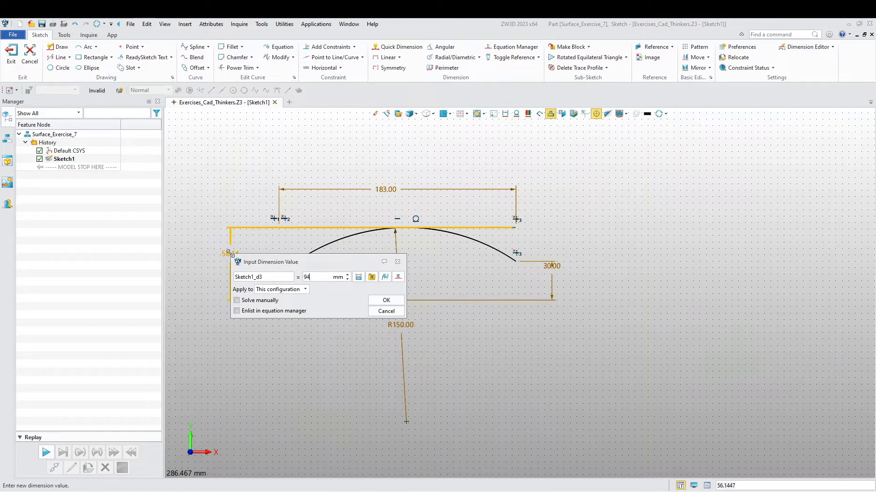
{"action": "key", "text": "Return"}
{"action": "mouse_move", "coordinate": [309, 260]}
{"action": "middle_mouse_down"}
{"action": "mouse_move", "coordinate": [313, 287]}
{"action": "mouse_move", "coordinate": [347, 276]}
{"action": "middle_mouse_up"}
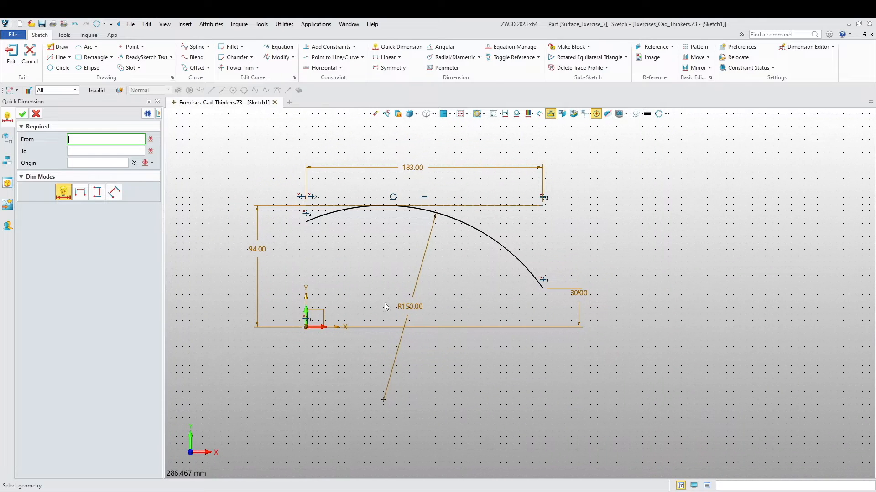
{"action": "left_click", "coordinate": [36, 114]}
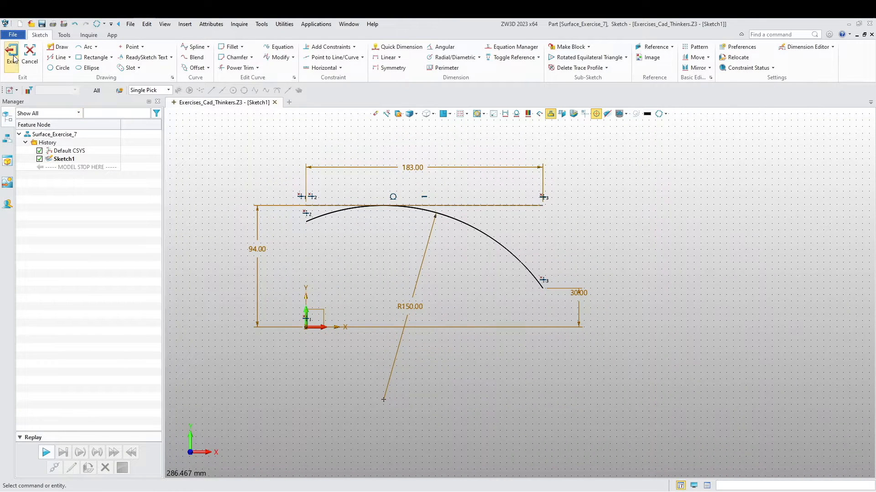
{"action": "left_click", "coordinate": [11, 53]}
- Mirror the arc sketch as an associative copy about the default XZ plane
{"action": "middle_click_drag", "start_coordinate": [369, 276], "coordinate": [342, 275]}
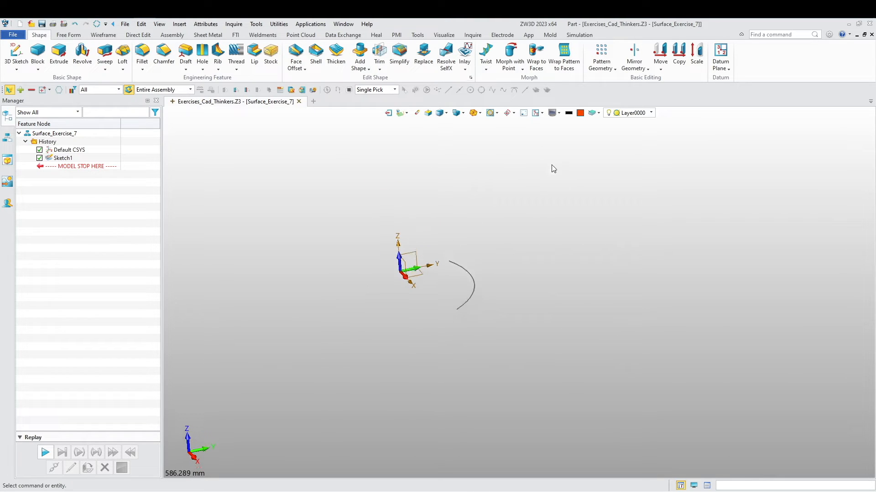
{"action": "middle_click_drag", "start_coordinate": [553, 169], "coordinate": [568, 194]}
{"action": "left_click", "coordinate": [633, 52]}
{"action": "left_click", "coordinate": [478, 286]}
{"action": "left_click", "coordinate": [397, 272]}
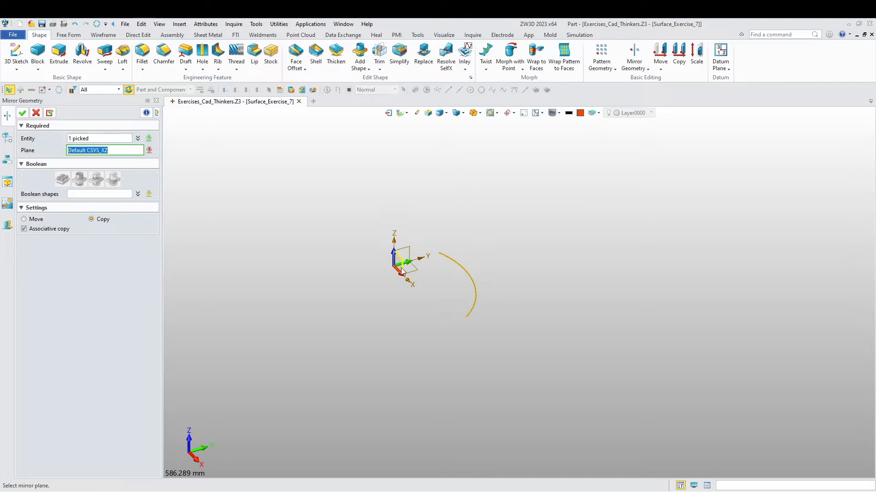
{"action": "middle_click", "coordinate": [345, 289]}
- Create a datum plane offset 183 mm from the default YZ plane and move it above the first sketch in the history
{"action": "middle_click_drag", "start_coordinate": [345, 289], "coordinate": [374, 322]}
{"action": "right_click", "coordinate": [303, 210]}
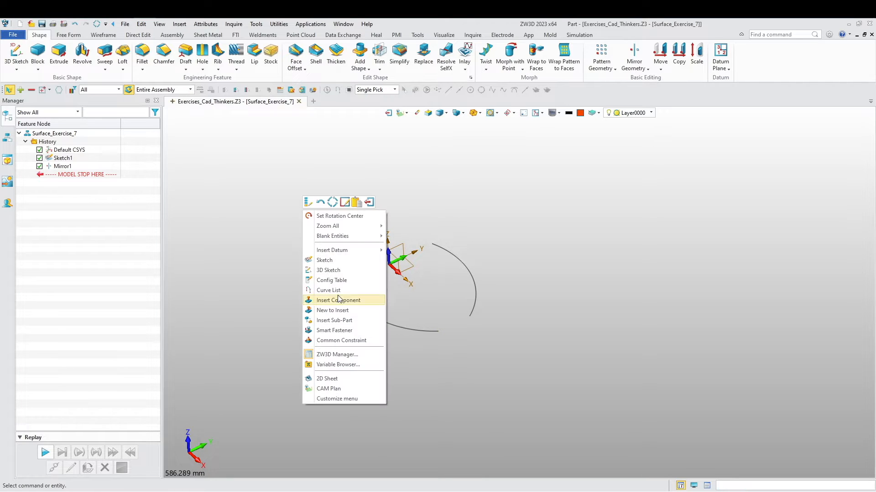
{"action": "mouse_move", "coordinate": [353, 250]}
{"action": "left_click", "coordinate": [409, 261]}
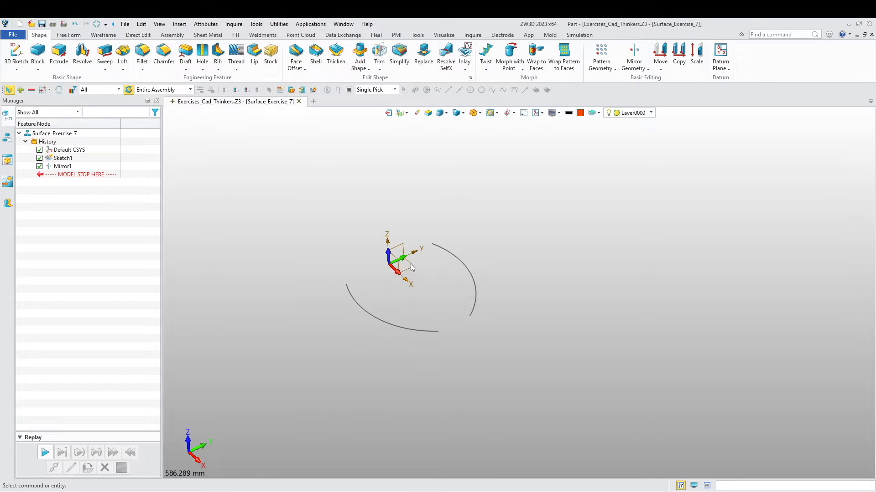
{"action": "left_click", "coordinate": [402, 250]}
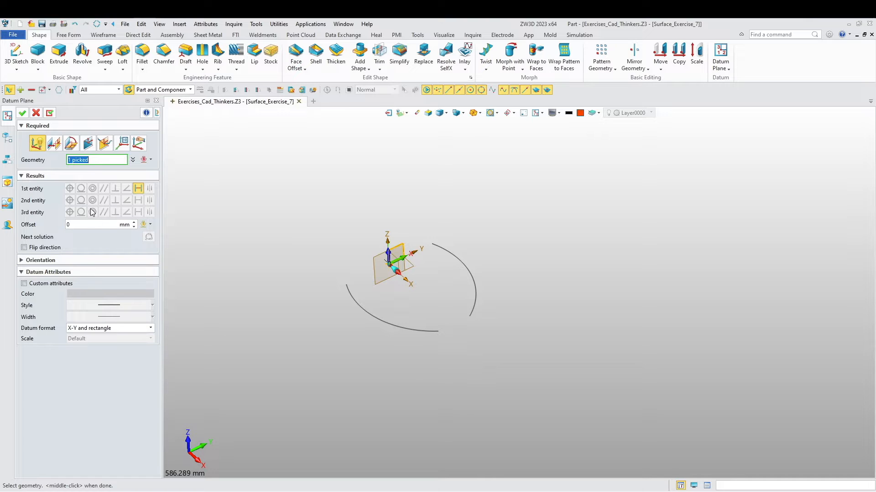
{"action": "left_click", "coordinate": [83, 225]}
{"action": "type", "text": "183"}
{"action": "key", "text": "Return"}
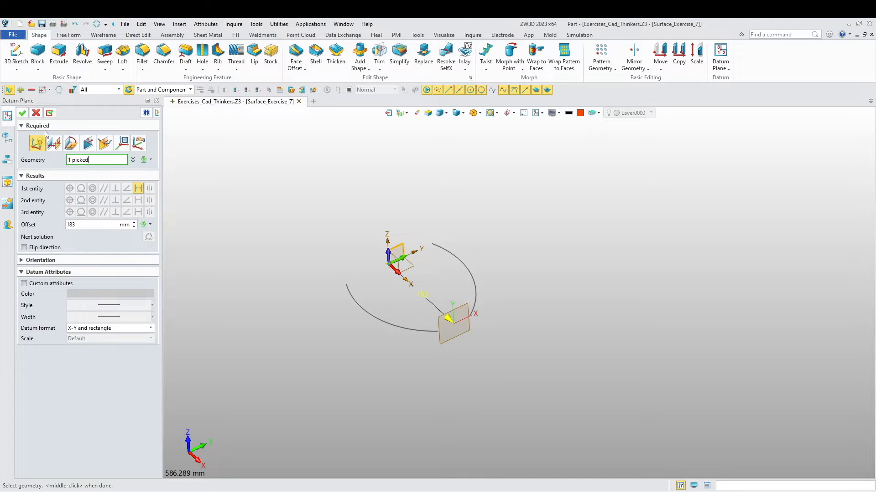
{"action": "left_click", "coordinate": [22, 112]}
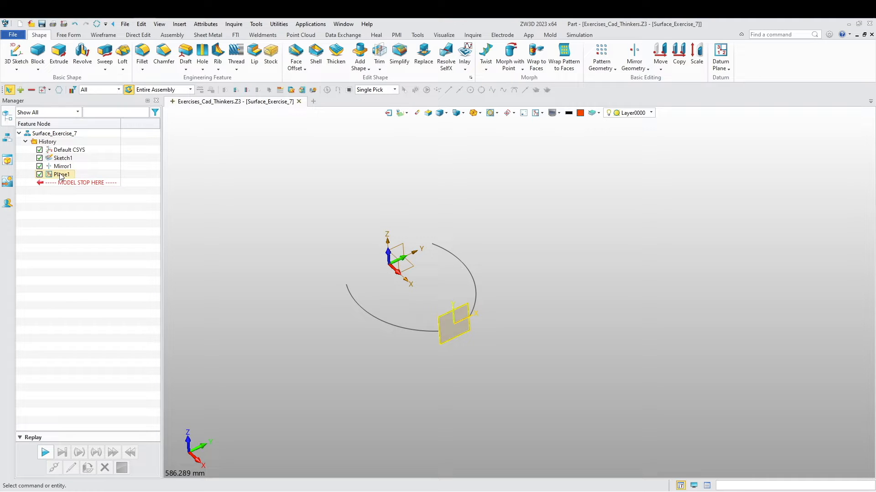
{"action": "left_click_drag", "start_coordinate": [61, 176], "coordinate": [76, 158]}
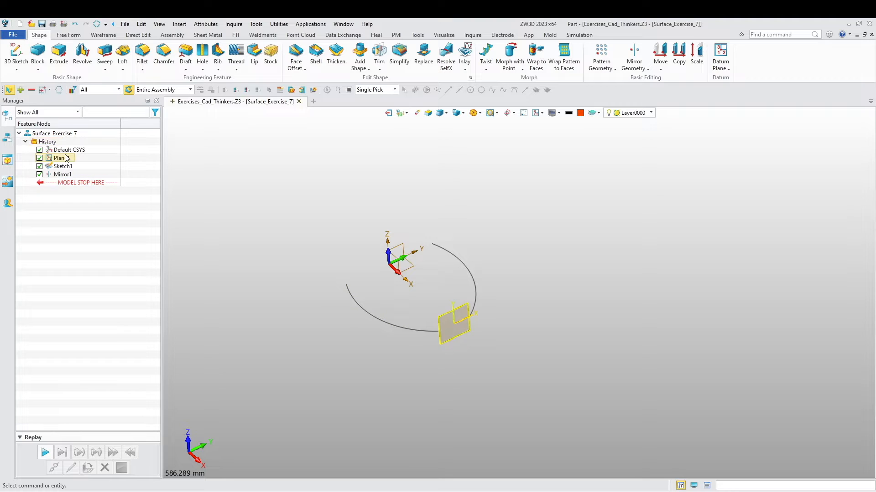
- Start a new sketch on the default XZ plane
{"action": "middle_click_drag", "start_coordinate": [310, 286], "coordinate": [326, 290]}
{"action": "right_click", "coordinate": [323, 236]}
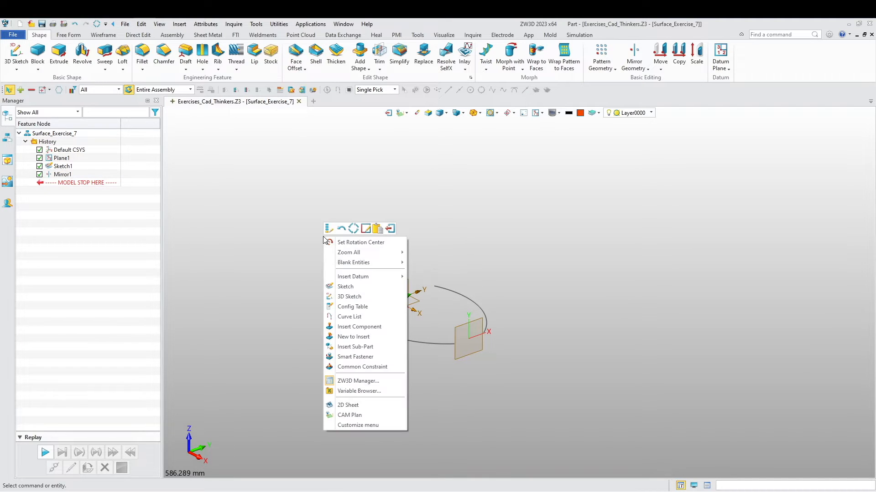
{"action": "left_click", "coordinate": [347, 288]}
{"action": "left_click", "coordinate": [405, 293]}
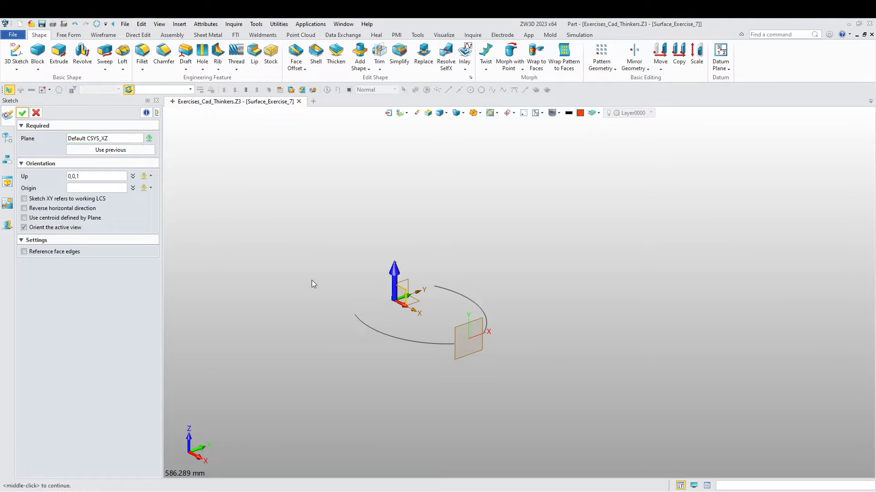
{"action": "middle_click", "coordinate": [311, 280]}
{"action": "middle_click_drag", "start_coordinate": [426, 314], "coordinate": [362, 328]}
{"action": "scroll", "coordinate": [505, 300], "scroll_direction": "up", "scroll_amount": 2}
{"action": "middle_click_drag", "start_coordinate": [477, 268], "coordinate": [418, 284]}
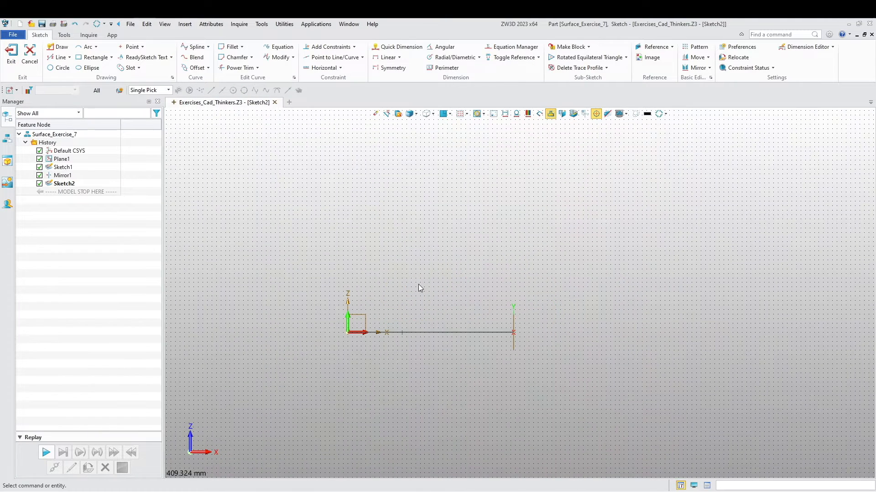
- Draw a horizontal construction line about 185 mm long, starting on the vertical axis about 100 mm above the origin
{"action": "left_click", "coordinate": [59, 46]}
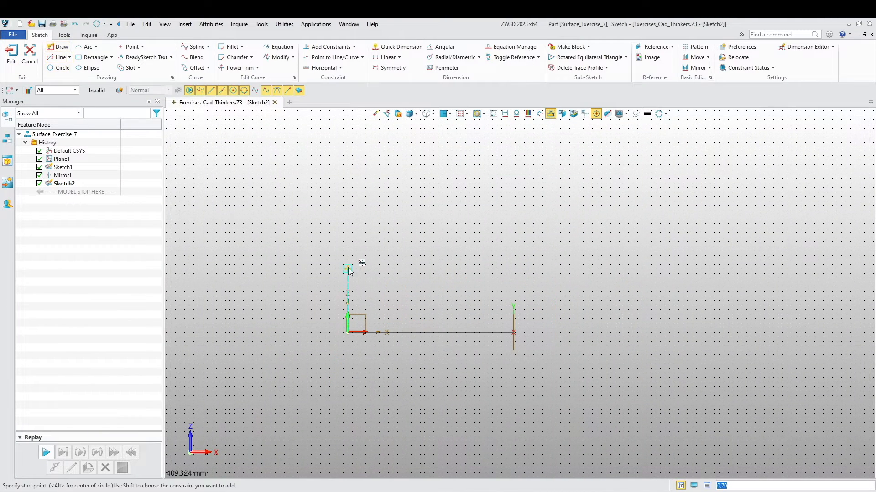
{"action": "left_click", "coordinate": [349, 242]}
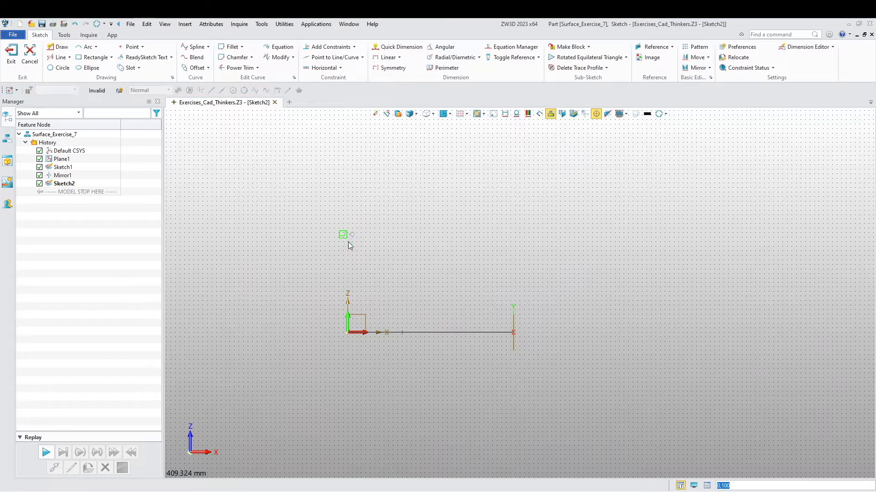
{"action": "left_click", "coordinate": [517, 247]}
{"action": "middle_click", "coordinate": [420, 264]}
{"action": "right_click", "coordinate": [425, 241]}
{"action": "left_click", "coordinate": [429, 239]}
- Dimension the construction line's length as 183 mm
{"action": "left_click", "coordinate": [395, 46]}
{"action": "left_click", "coordinate": [424, 242]}
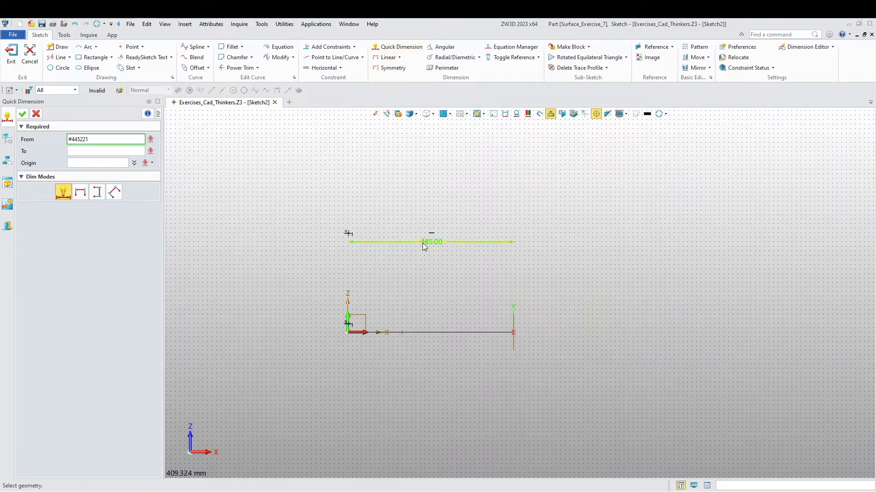
{"action": "left_click", "coordinate": [394, 211]}
{"action": "type", "text": "183"}
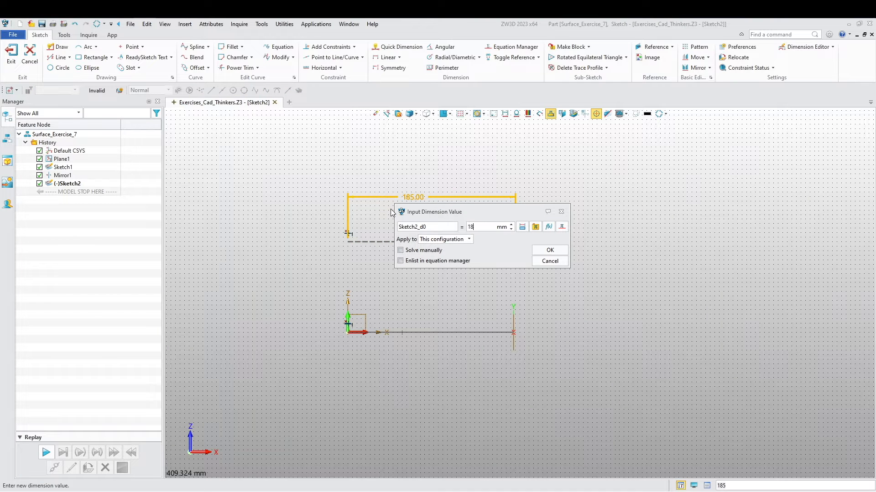
{"action": "key", "text": "Return"}
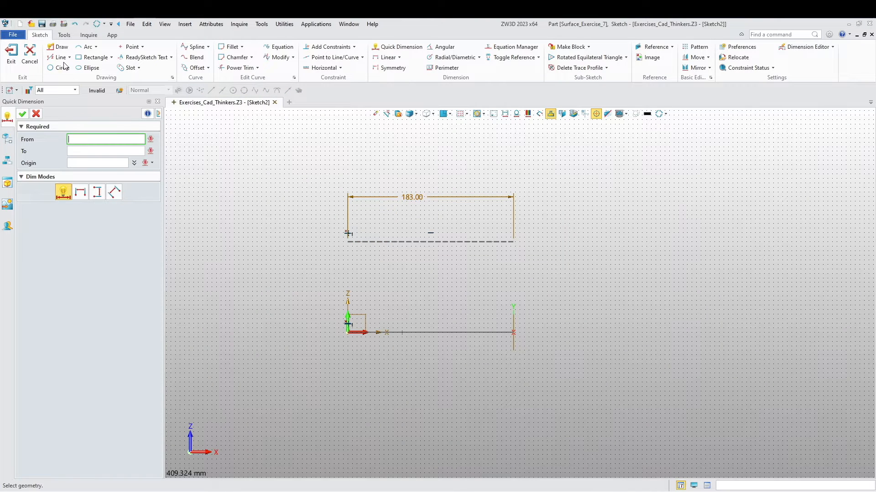
- Draw an upward-bulging three-point arc of about 269 mm radius below the construction line, from about (0, 85) to about (183, 40)
{"action": "left_click", "coordinate": [87, 47]}
{"action": "left_click", "coordinate": [348, 256]}
{"action": "left_click", "coordinate": [513, 296]}
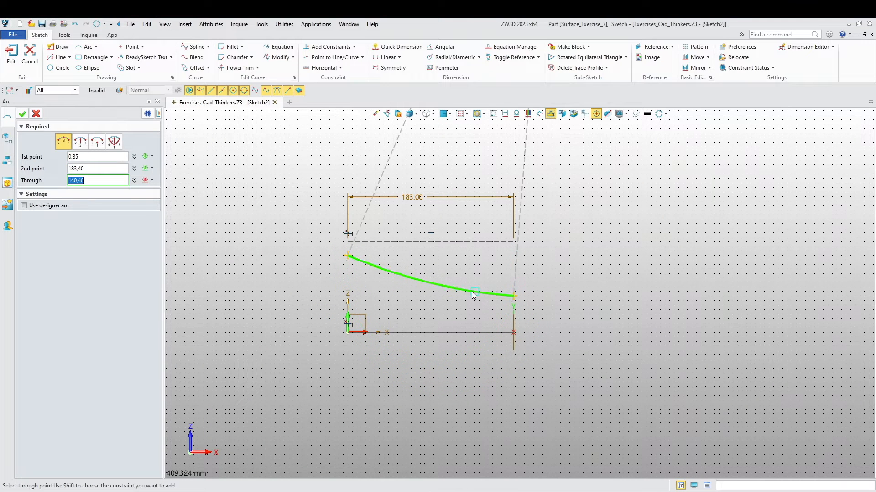
{"action": "left_click", "coordinate": [463, 274]}
{"action": "middle_click", "coordinate": [406, 296]}
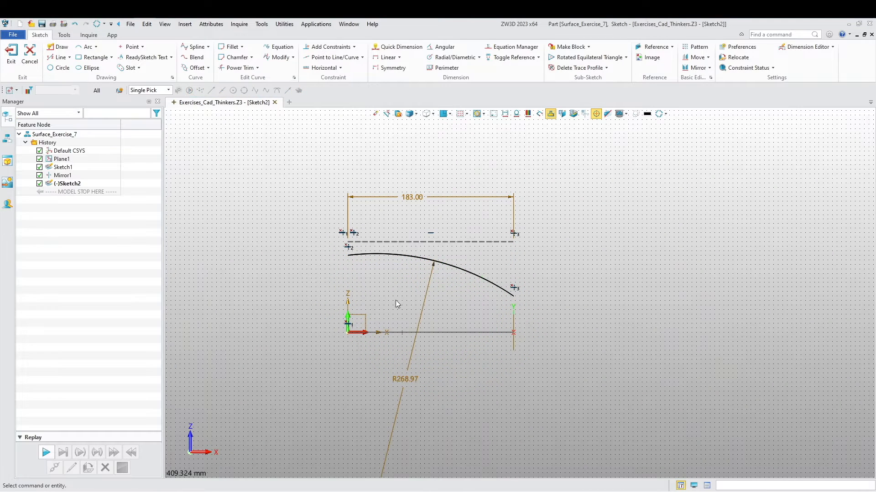
- Dimension the construction line's height above the origin as 94 mm and exit the sketch
{"action": "middle_click_drag", "start_coordinate": [373, 291], "coordinate": [347, 272]}
{"action": "left_click", "coordinate": [396, 46]}
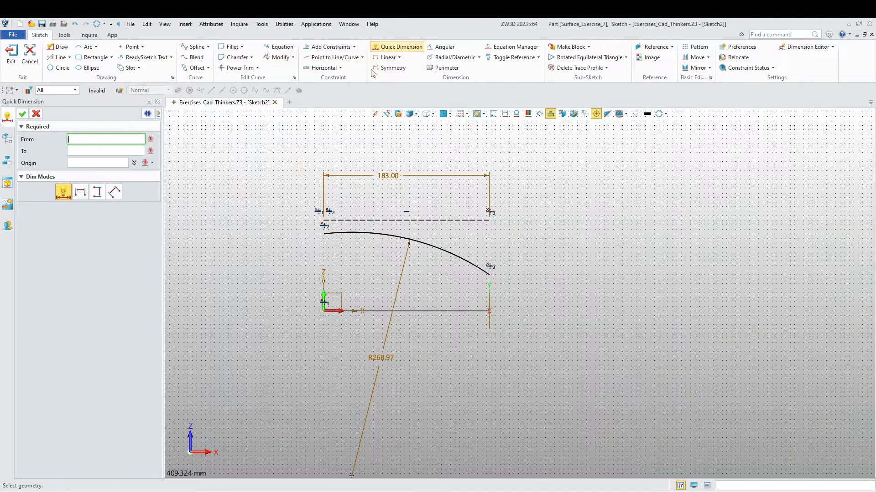
{"action": "left_click", "coordinate": [342, 220]}
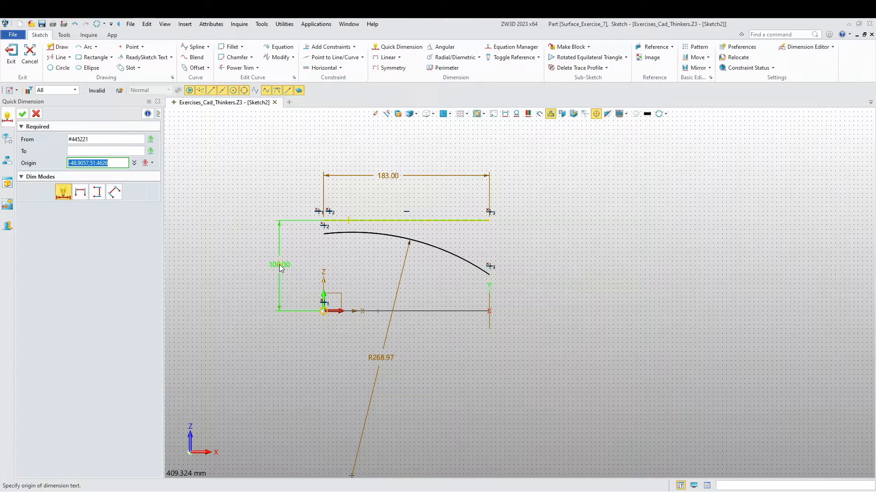
{"action": "left_click", "coordinate": [280, 268]}
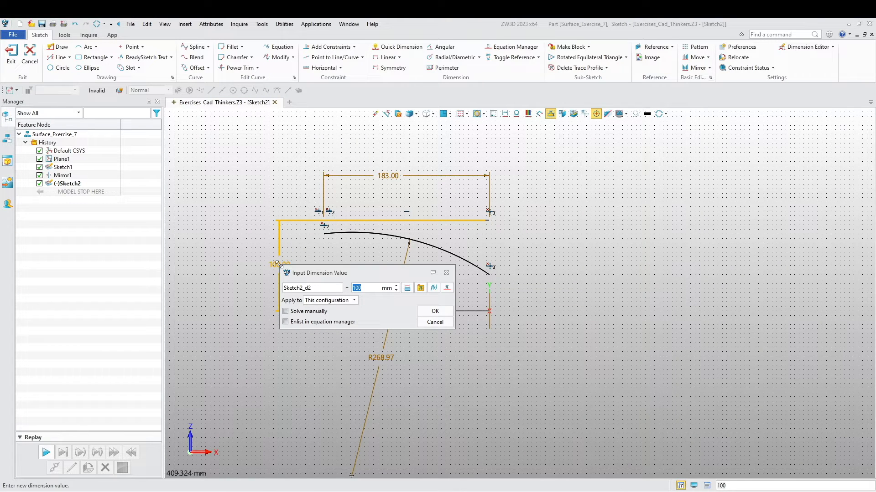
{"action": "key", "text": "Return"}
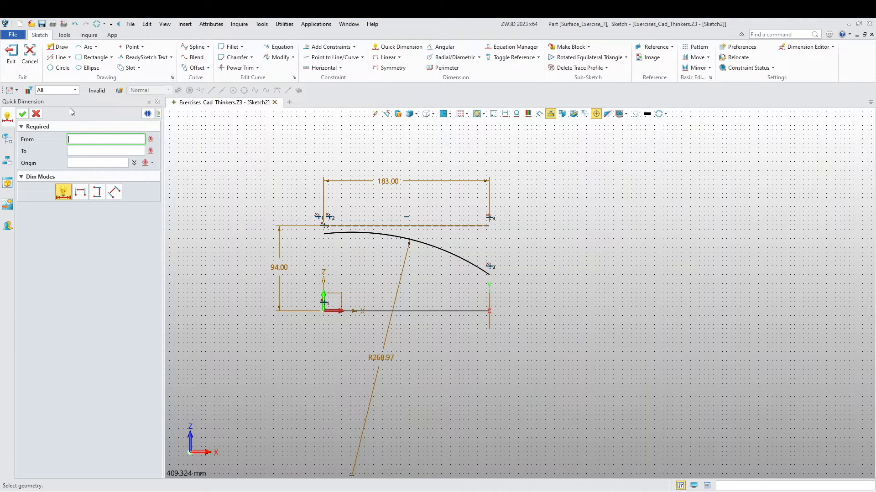
{"action": "left_click", "coordinate": [36, 114]}
{"action": "left_click", "coordinate": [11, 56]}
- Roll the history back to the first arc sketch and set its construction line's height to 85 mm
{"action": "mouse_move", "coordinate": [65, 191]}
{"action": "left_mouse_down"}
{"action": "mouse_move", "coordinate": [77, 201]}
{"action": "mouse_move", "coordinate": [87, 169]}
{"action": "left_mouse_up"}
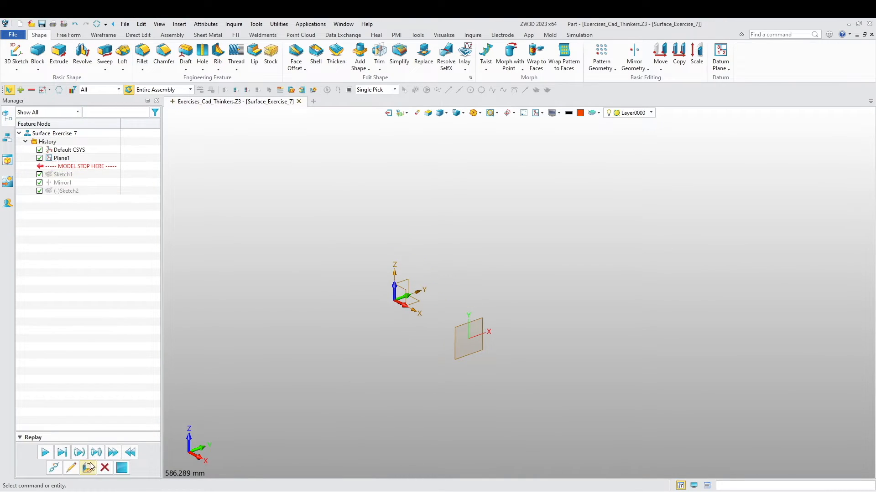
{"action": "left_click", "coordinate": [73, 467]}
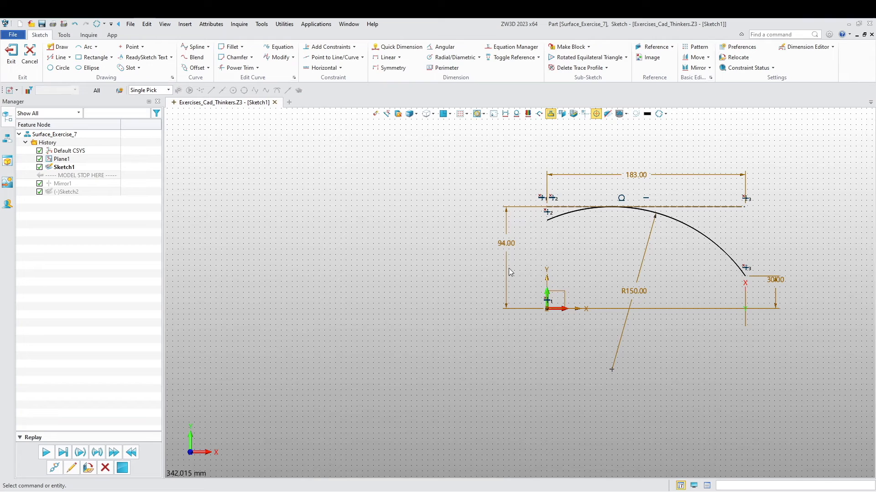
{"action": "double_click", "coordinate": [506, 263]}
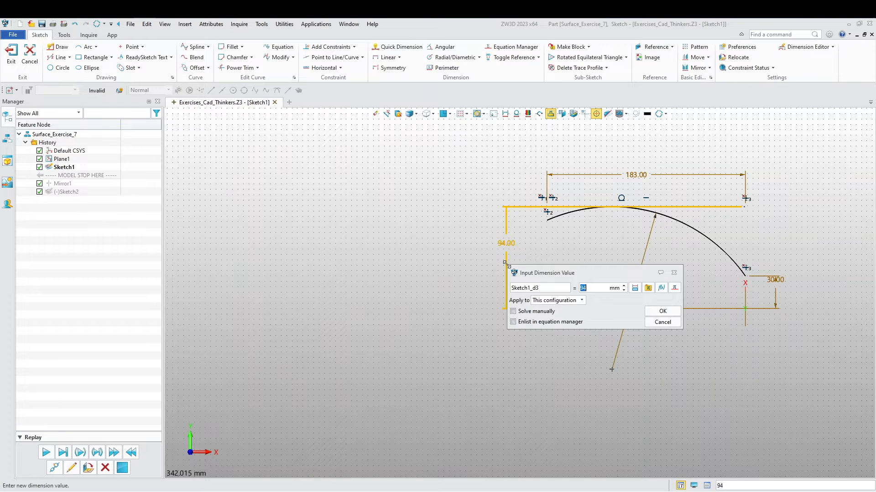
{"action": "type", "text": "85"}
{"action": "key", "text": "Return"}
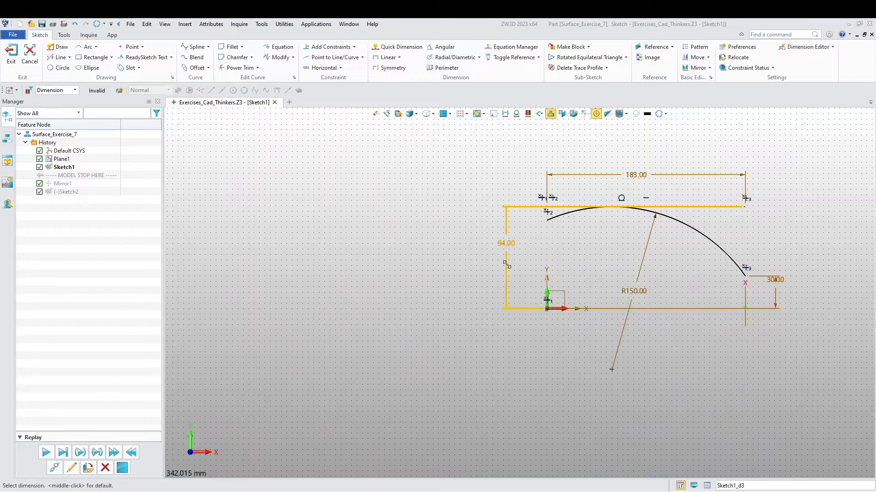
{"action": "middle_click_drag", "start_coordinate": [446, 292], "coordinate": [356, 286]}
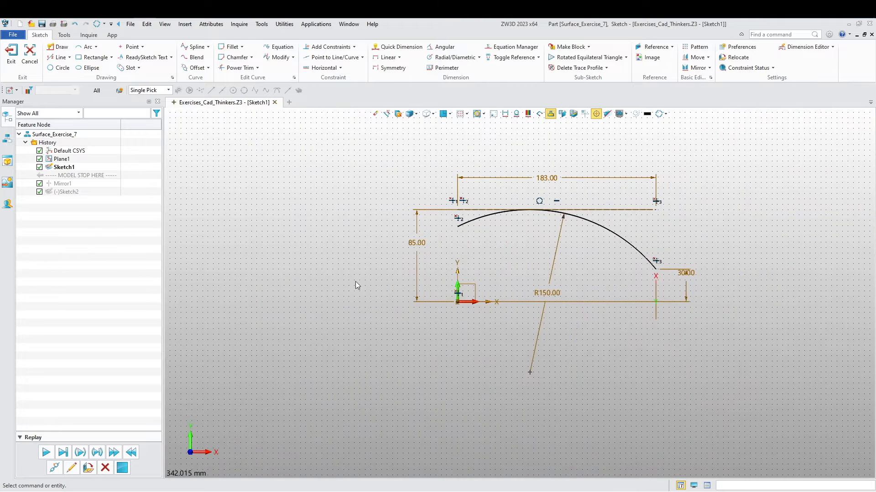
{"action": "scroll", "coordinate": [484, 255], "scroll_direction": "up", "scroll_amount": 1}
{"action": "middle_click_drag", "start_coordinate": [465, 250], "coordinate": [438, 238]}
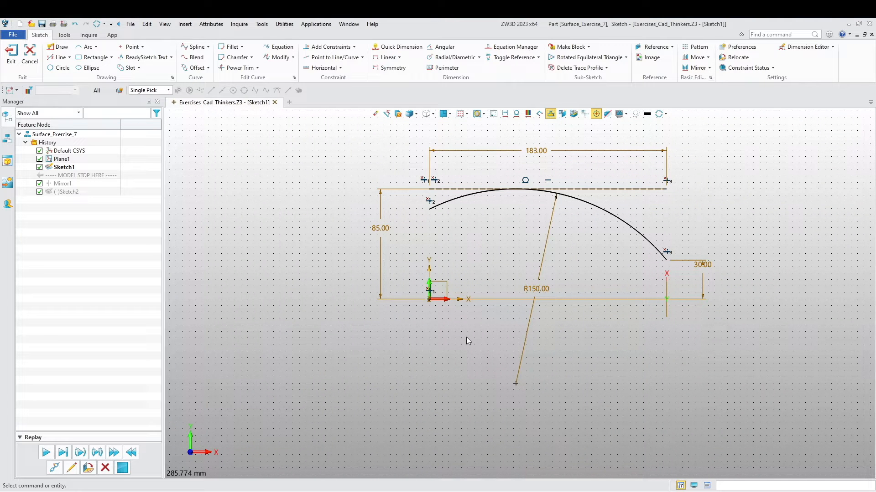
{"action": "scroll", "coordinate": [468, 341], "scroll_direction": "down", "scroll_amount": 2}
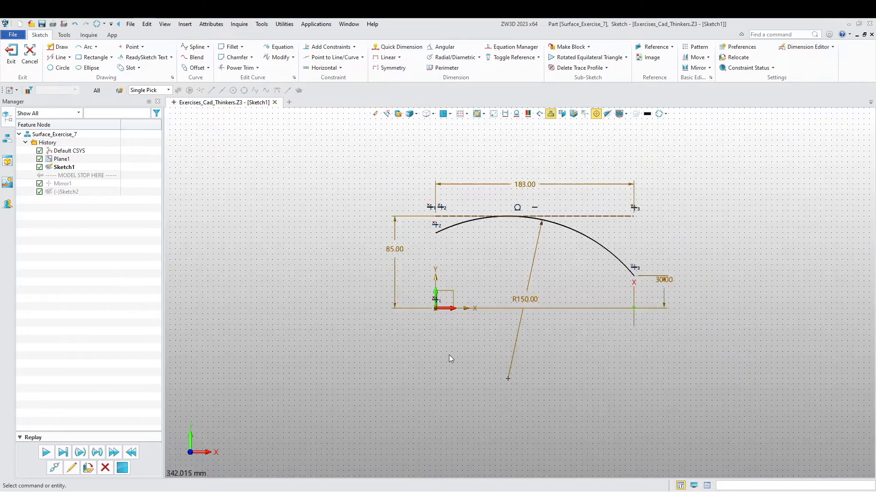
{"action": "left_click", "coordinate": [10, 59]}
- Replay the history, reopen the second sketch and dimension the arc's far endpoint 43 mm above the origin
{"action": "left_click", "coordinate": [46, 454]}
{"action": "left_click", "coordinate": [71, 470]}
{"action": "scroll", "coordinate": [494, 324], "scroll_direction": "up", "scroll_amount": 5}
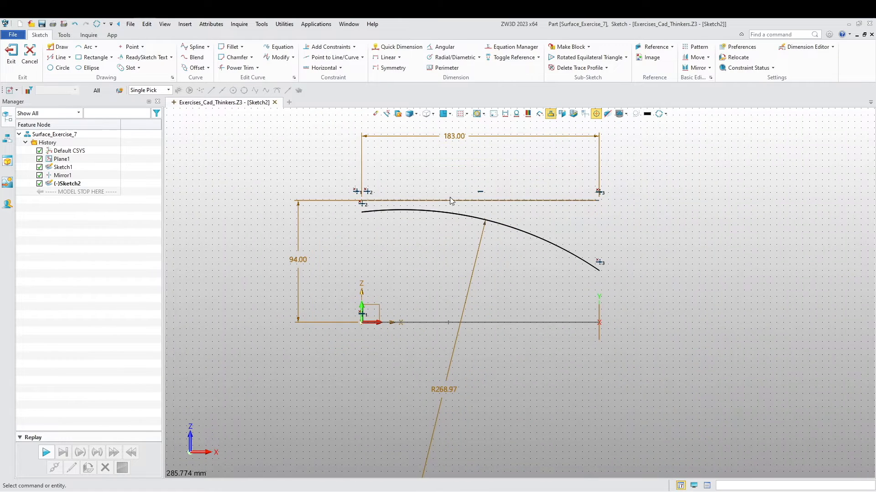
{"action": "left_click", "coordinate": [387, 57]}
{"action": "left_click", "coordinate": [598, 271]}
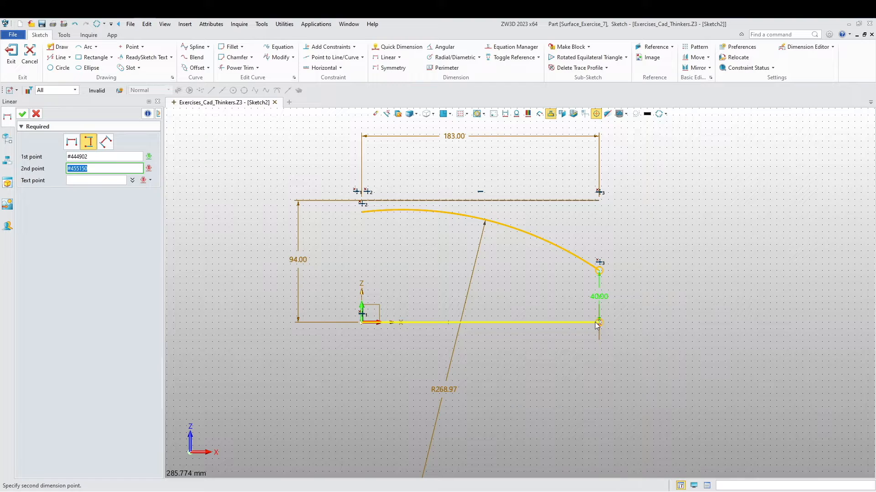
{"action": "left_click", "coordinate": [360, 322]}
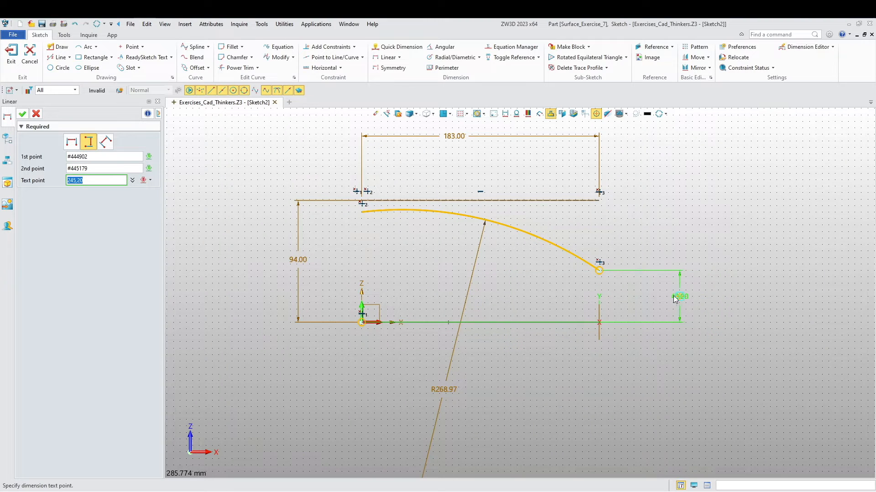
{"action": "left_click", "coordinate": [648, 297]}
{"action": "type", "text": "4"}
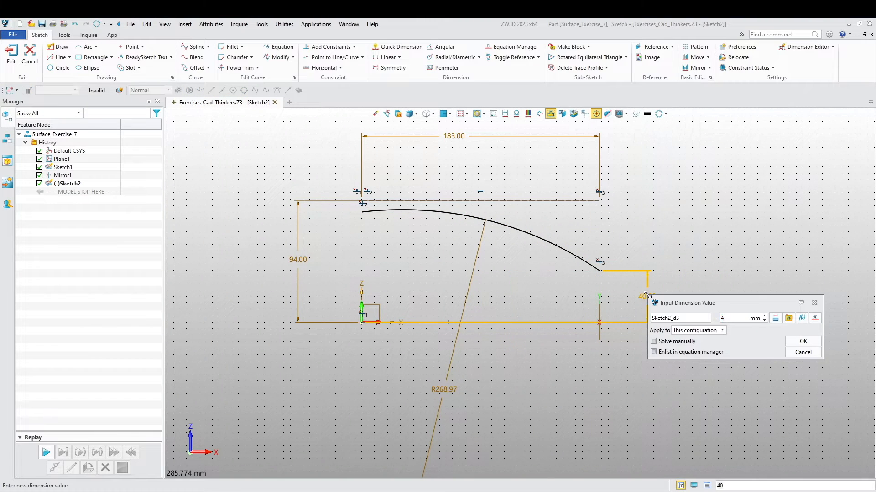
{"action": "type", "text": "3"}
{"action": "key", "text": "Return"}
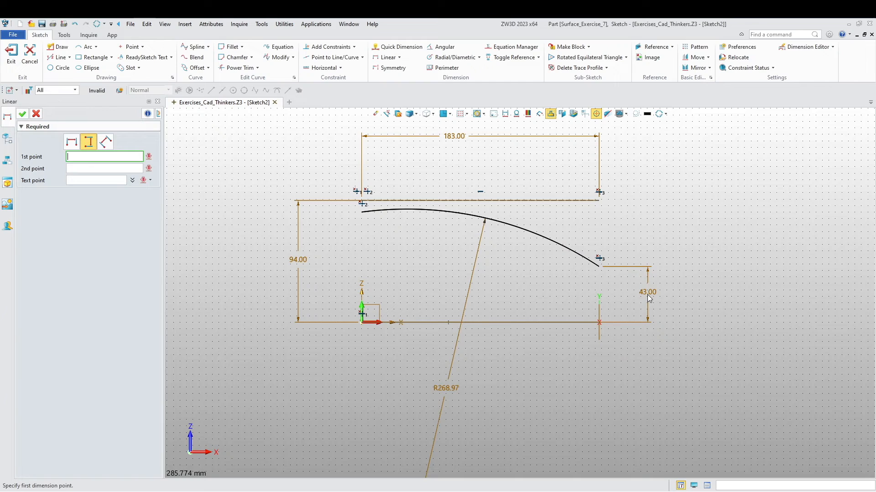
- Constrain the arc to be tangent to the horizontal construction line
{"action": "left_click", "coordinate": [329, 46]}
{"action": "left_click", "coordinate": [451, 214]}
{"action": "left_click", "coordinate": [477, 200]}
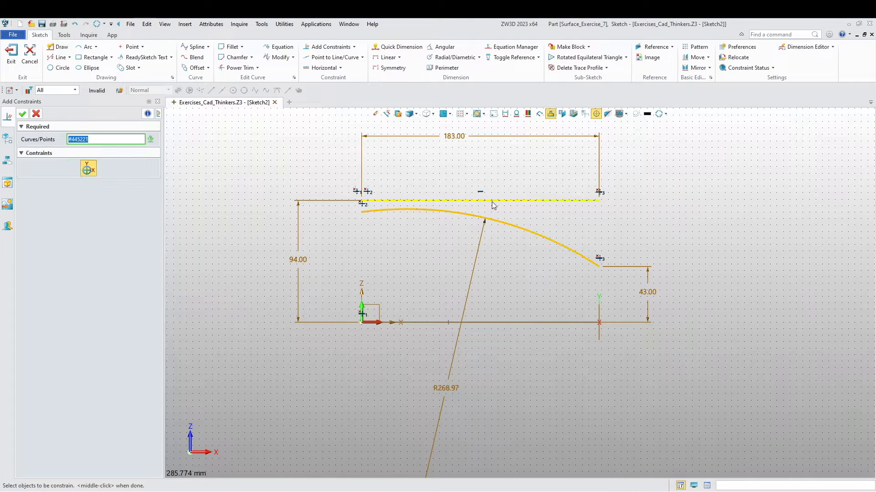
{"action": "left_click", "coordinate": [92, 166]}
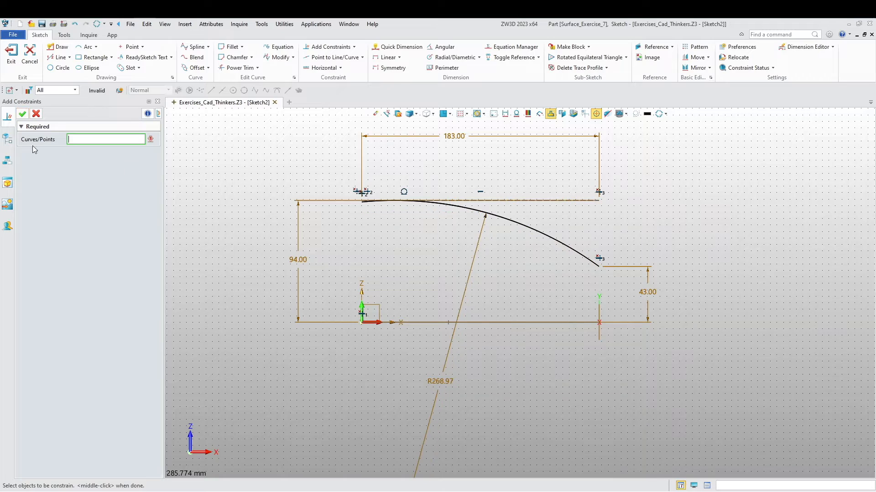
{"action": "scroll", "coordinate": [357, 296], "scroll_direction": "up", "scroll_amount": 3}
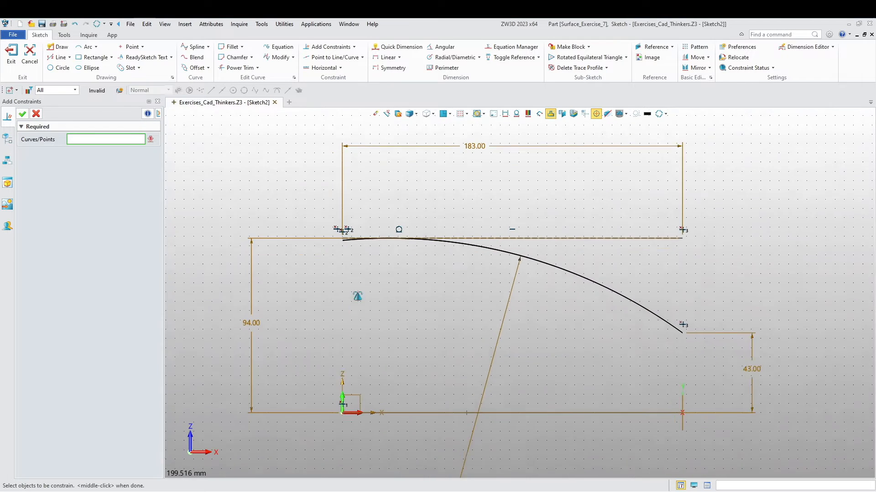
- Set the centre arc's radius to 150 mm and exit the sketch
{"action": "scroll", "coordinate": [368, 280], "scroll_direction": "down", "scroll_amount": 4}
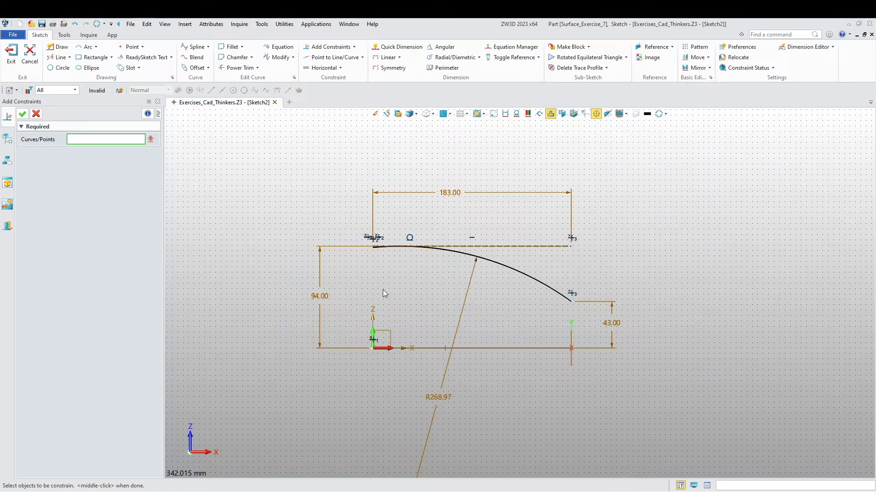
{"action": "middle_click", "coordinate": [458, 332]}
{"action": "double_click", "coordinate": [440, 396]}
{"action": "type", "text": "150"}
{"action": "key", "text": "Return"}
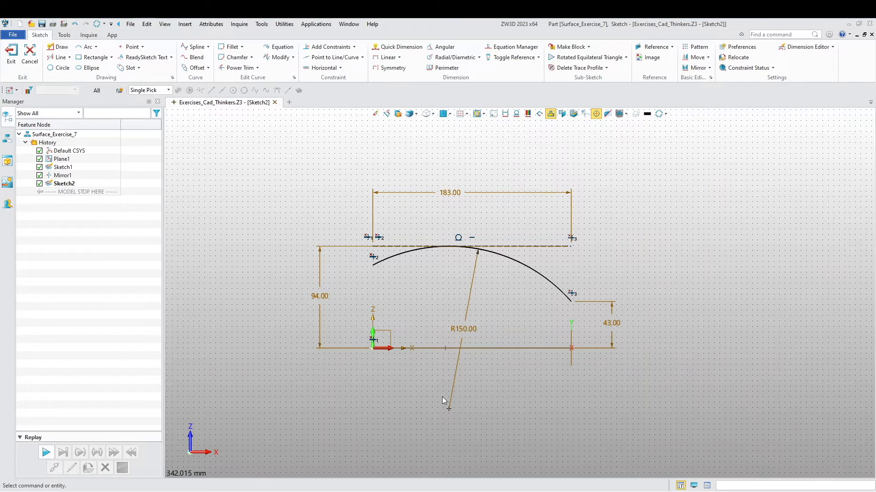
{"action": "scroll", "coordinate": [442, 397], "scroll_direction": "down", "scroll_amount": 2}
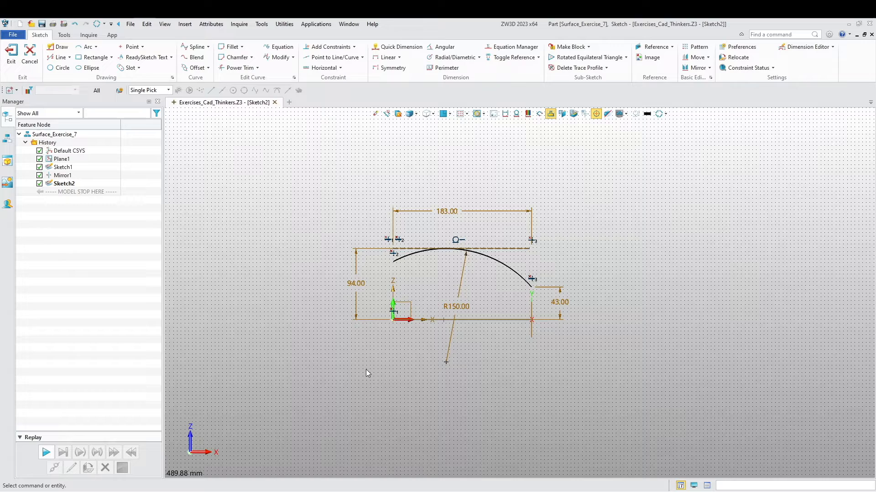
{"action": "mouse_move", "coordinate": [380, 335]}
{"action": "middle_mouse_down"}
{"action": "mouse_move", "coordinate": [369, 328]}
{"action": "mouse_move", "coordinate": [336, 344]}
{"action": "middle_mouse_up"}
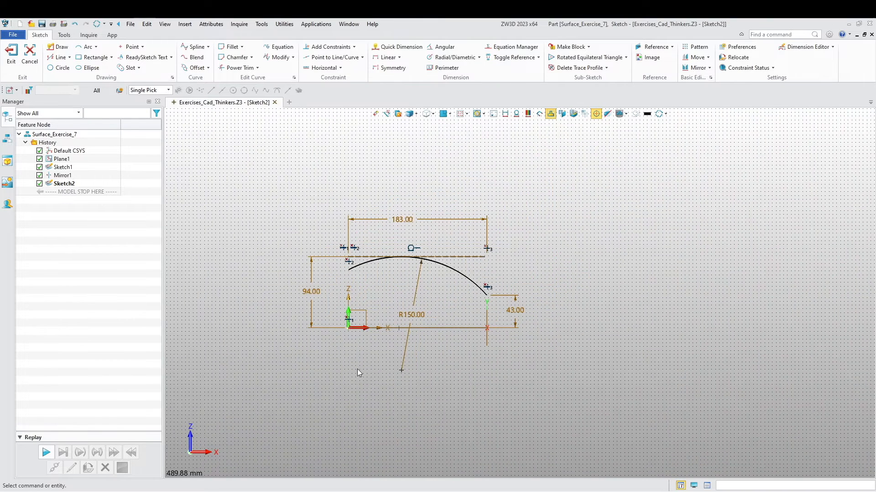
{"action": "mouse_move", "coordinate": [410, 394]}
{"action": "middle_mouse_down"}
{"action": "mouse_move", "coordinate": [389, 409]}
{"action": "mouse_move", "coordinate": [401, 354]}
{"action": "mouse_move", "coordinate": [330, 367]}
{"action": "mouse_move", "coordinate": [364, 360]}
{"action": "mouse_move", "coordinate": [308, 316]}
{"action": "mouse_move", "coordinate": [320, 304]}
{"action": "middle_mouse_up"}
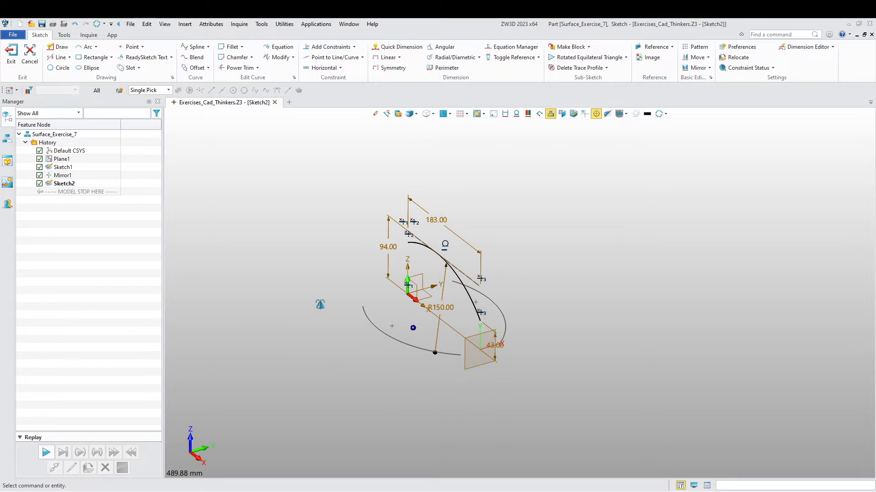
{"action": "left_click", "coordinate": [11, 53]}
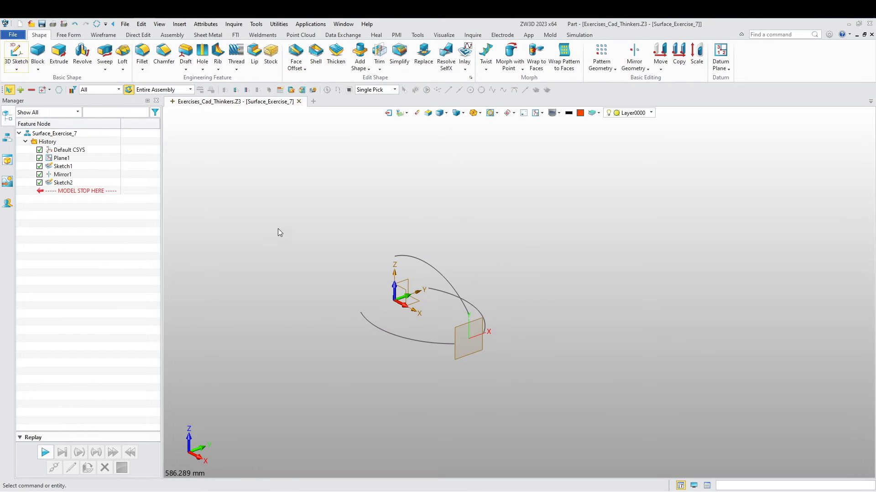
- Create a new sketch on the offset datum plane at the front ends of the arcs
{"action": "mouse_move", "coordinate": [289, 280]}
{"action": "middle_mouse_down"}
{"action": "mouse_move", "coordinate": [262, 316]}
{"action": "mouse_move", "coordinate": [307, 242]}
{"action": "mouse_move", "coordinate": [299, 228]}
{"action": "middle_mouse_up"}
{"action": "right_click", "coordinate": [299, 228]}
{"action": "left_click", "coordinate": [319, 273]}
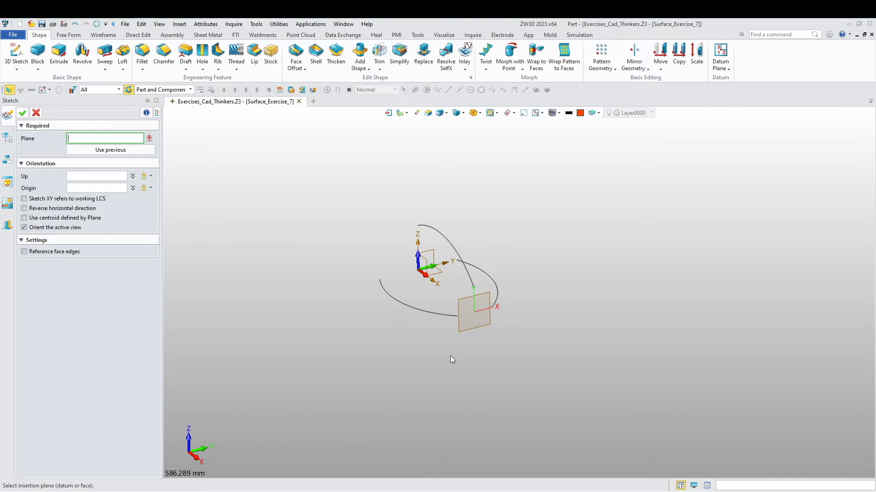
{"action": "middle_click", "coordinate": [431, 359]}
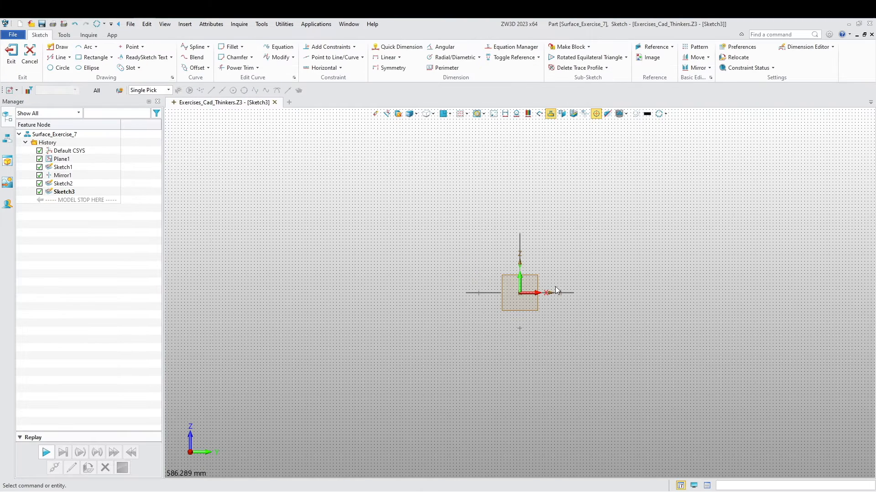
- Draw a three-point ellipse, 60 mm wide and 86 mm high, through the front endpoints of both side arcs and the centre arc
{"action": "left_click", "coordinate": [90, 68]}
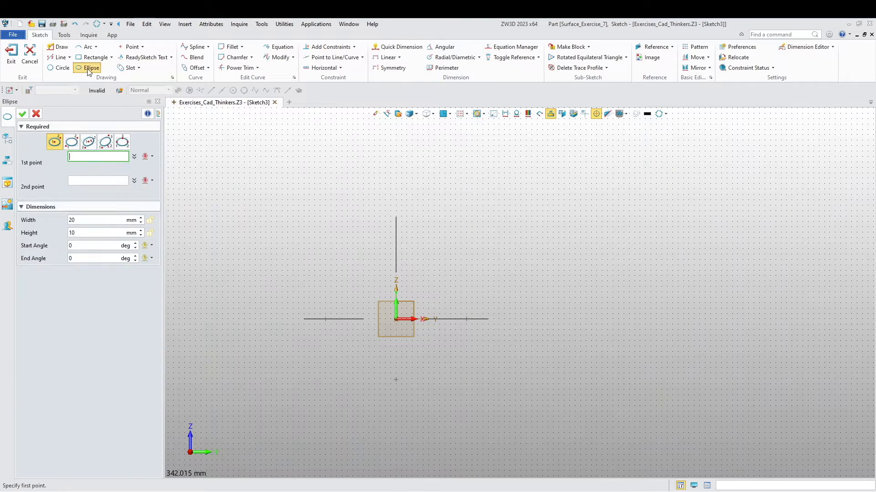
{"action": "left_click", "coordinate": [122, 141]}
{"action": "right_click_drag", "start_coordinate": [209, 327], "coordinate": [233, 344]}
{"action": "left_click", "coordinate": [355, 315]}
{"action": "left_click", "coordinate": [414, 307]}
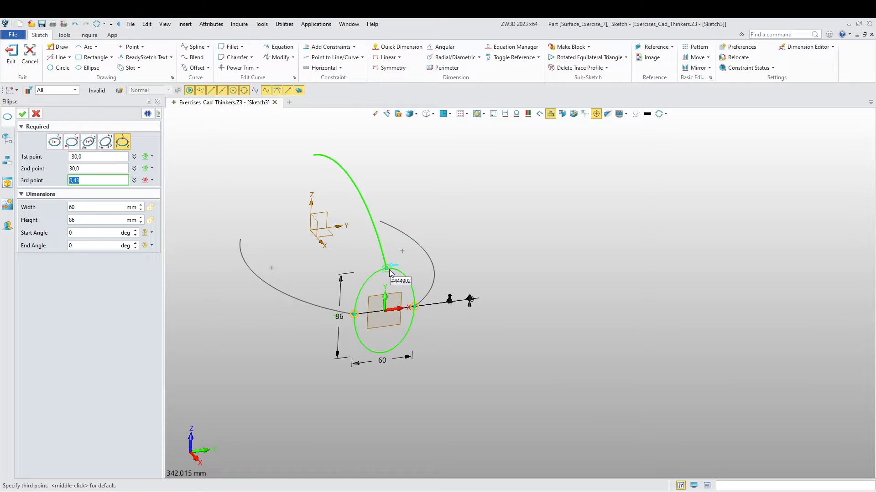
{"action": "left_click", "coordinate": [389, 272]}
{"action": "middle_click", "coordinate": [367, 282]}
{"action": "scroll", "coordinate": [364, 310], "scroll_direction": "up", "scroll_amount": 4}
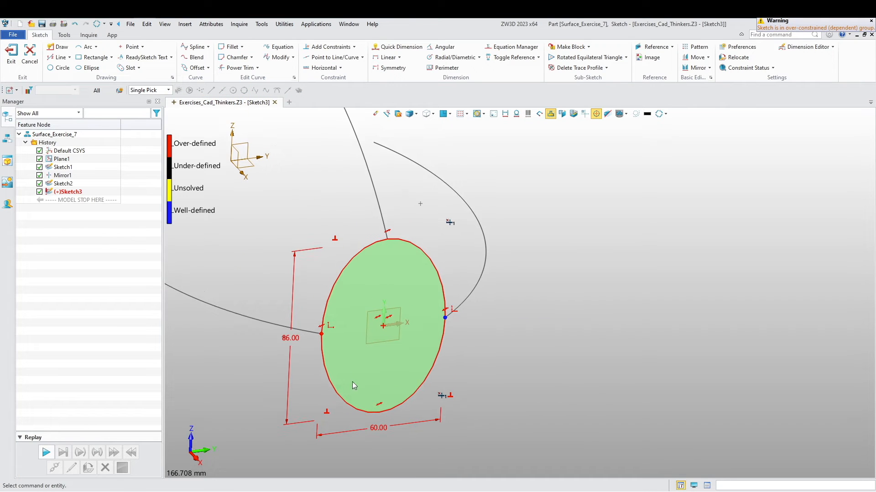
- Draw a horizontal line between the front ellipse's two side points and convert it to construction geometry
{"action": "left_click", "coordinate": [59, 47]}
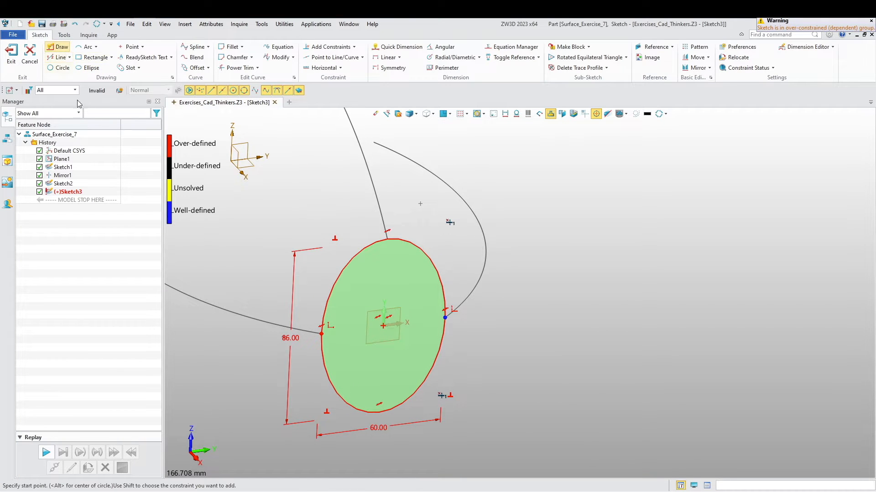
{"action": "left_click", "coordinate": [322, 335]}
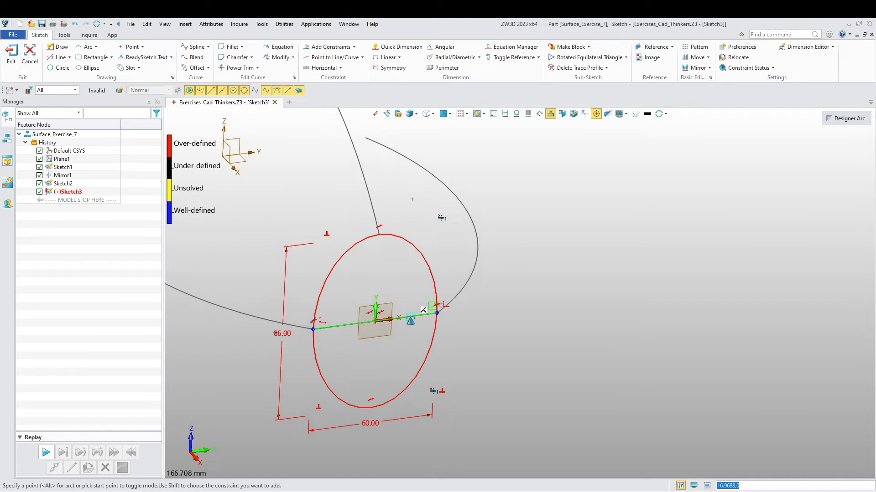
{"action": "left_click", "coordinate": [422, 308]}
{"action": "middle_click", "coordinate": [416, 313]}
{"action": "right_click", "coordinate": [416, 311]}
{"action": "left_click", "coordinate": [416, 310]}
- Trim away the front ellipse's lower half with Power Trim and exit the sketch
{"action": "left_click", "coordinate": [238, 67]}
{"action": "left_click", "coordinate": [359, 383]}
{"action": "mouse_move", "coordinate": [359, 383]}
{"action": "middle_mouse_down"}
{"action": "mouse_move", "coordinate": [429, 407]}
{"action": "mouse_move", "coordinate": [454, 365]}
{"action": "mouse_move", "coordinate": [470, 386]}
{"action": "middle_mouse_up"}
{"action": "scroll", "coordinate": [471, 386], "scroll_direction": "down", "scroll_amount": 3}
{"action": "scroll", "coordinate": [346, 408], "scroll_direction": "down", "scroll_amount": 1}
{"action": "middle_click_drag", "start_coordinate": [347, 409], "coordinate": [493, 403]}
{"action": "mouse_move", "coordinate": [464, 416]}
{"action": "right_mouse_down"}
{"action": "mouse_move", "coordinate": [502, 435]}
{"action": "mouse_move", "coordinate": [455, 409]}
{"action": "mouse_move", "coordinate": [470, 410]}
{"action": "mouse_move", "coordinate": [464, 416]}
{"action": "mouse_move", "coordinate": [461, 404]}
{"action": "mouse_move", "coordinate": [364, 365]}
{"action": "mouse_move", "coordinate": [323, 318]}
{"action": "right_mouse_up"}
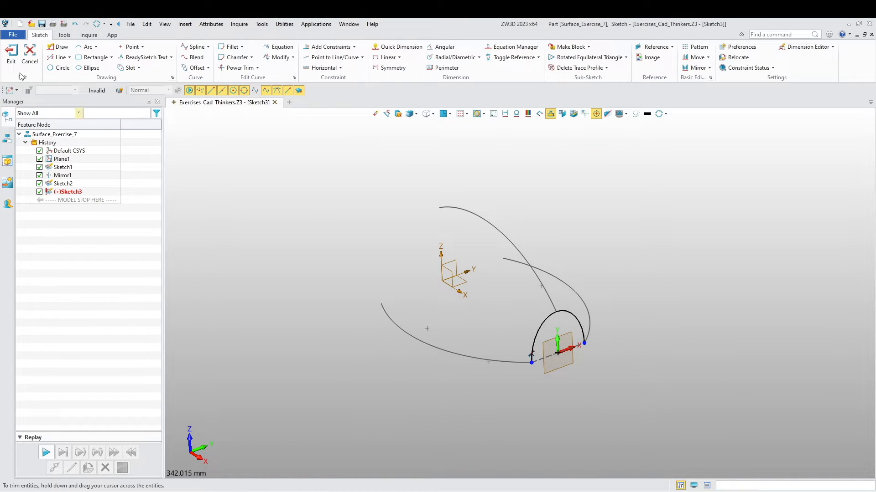
{"action": "left_click", "coordinate": [12, 53]}
- Create a new sketch on the default YZ plane at the origin
{"action": "right_click", "coordinate": [295, 238]}
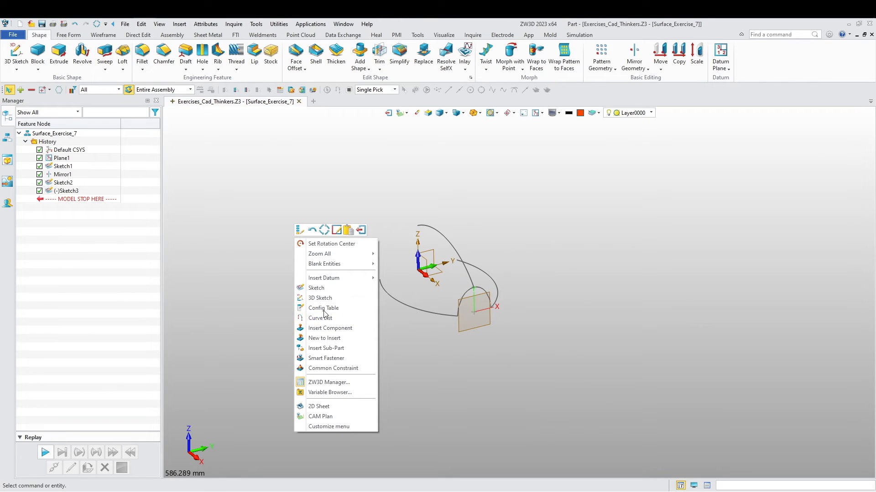
{"action": "left_click", "coordinate": [316, 288]}
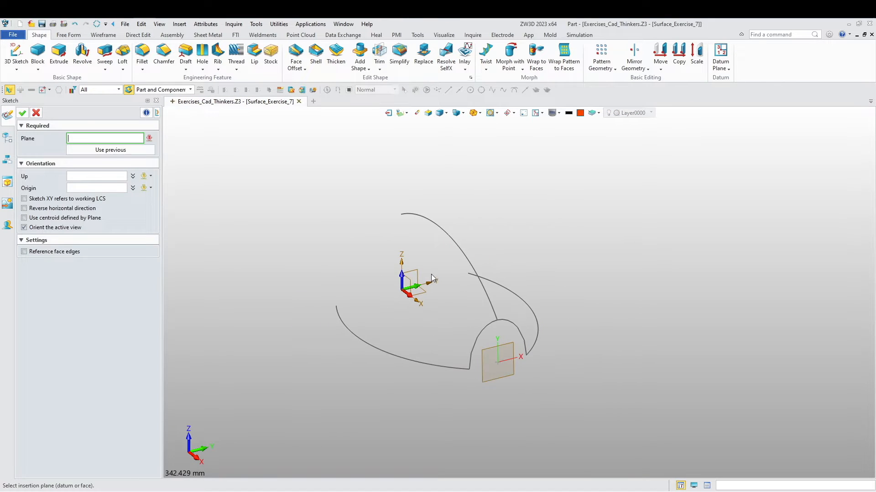
{"action": "left_click", "coordinate": [431, 278]}
{"action": "middle_click", "coordinate": [362, 268]}
{"action": "mouse_move", "coordinate": [414, 316]}
{"action": "middle_mouse_down"}
{"action": "mouse_move", "coordinate": [426, 309]}
{"action": "mouse_move", "coordinate": [400, 284]}
{"action": "mouse_move", "coordinate": [412, 301]}
{"action": "mouse_move", "coordinate": [306, 284]}
{"action": "middle_mouse_up"}
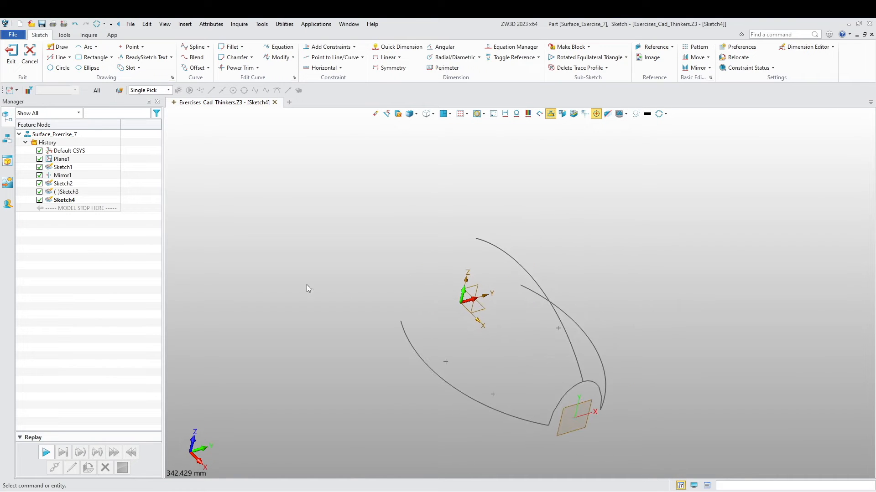
- Draw a three-point ellipse, about 138.49 mm wide and 153 mm high, through the rear endpoints of both side arcs and the centre arc
{"action": "left_click", "coordinate": [94, 68]}
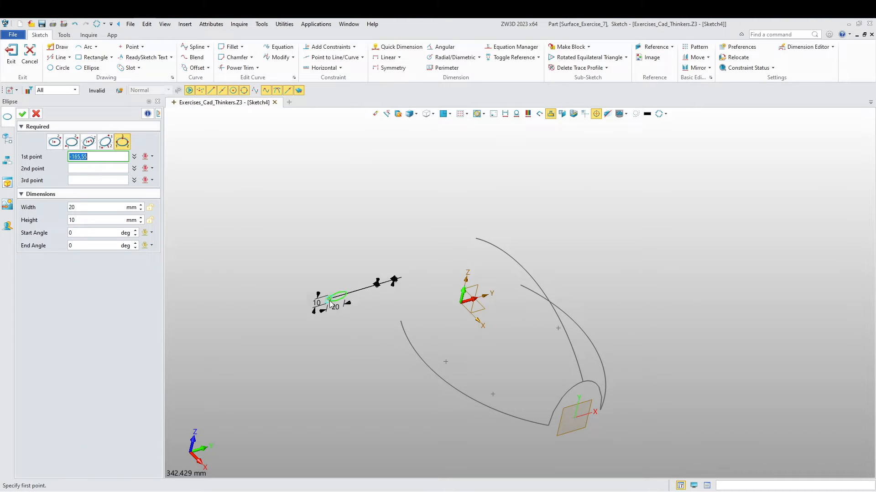
{"action": "left_click", "coordinate": [401, 322]}
{"action": "scroll", "coordinate": [515, 290], "scroll_direction": "up", "scroll_amount": 2}
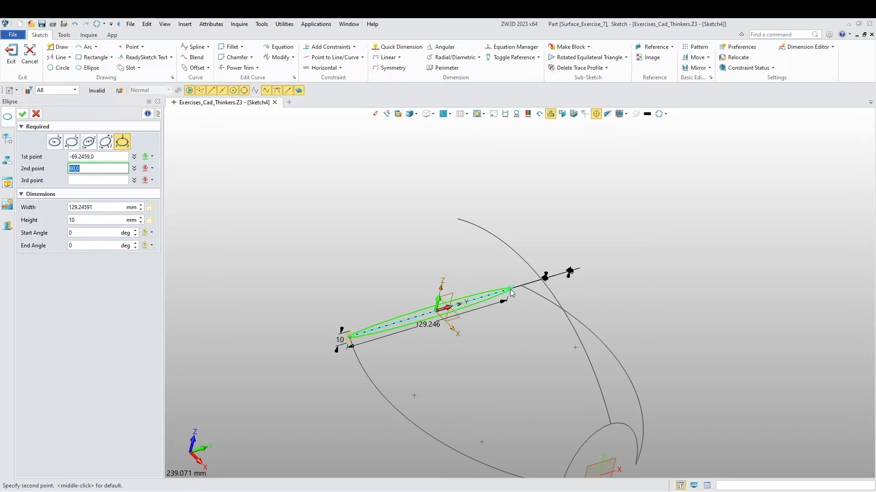
{"action": "left_click", "coordinate": [520, 286]}
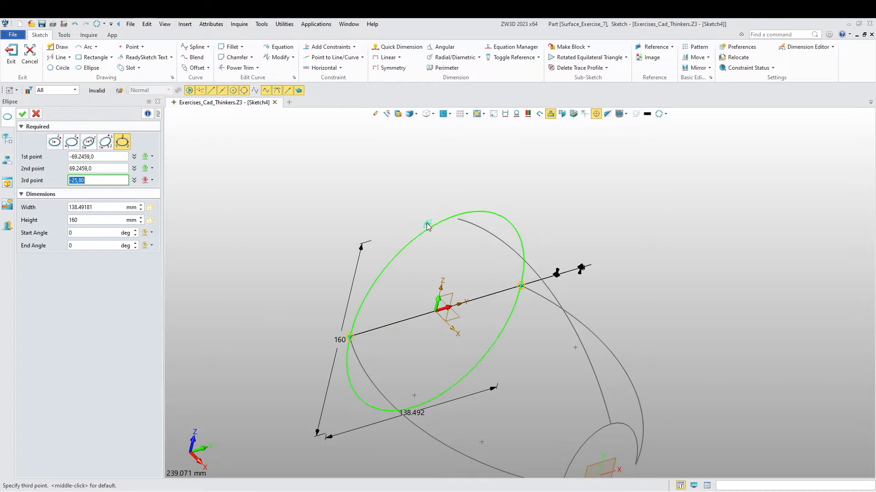
{"action": "left_click", "coordinate": [461, 220]}
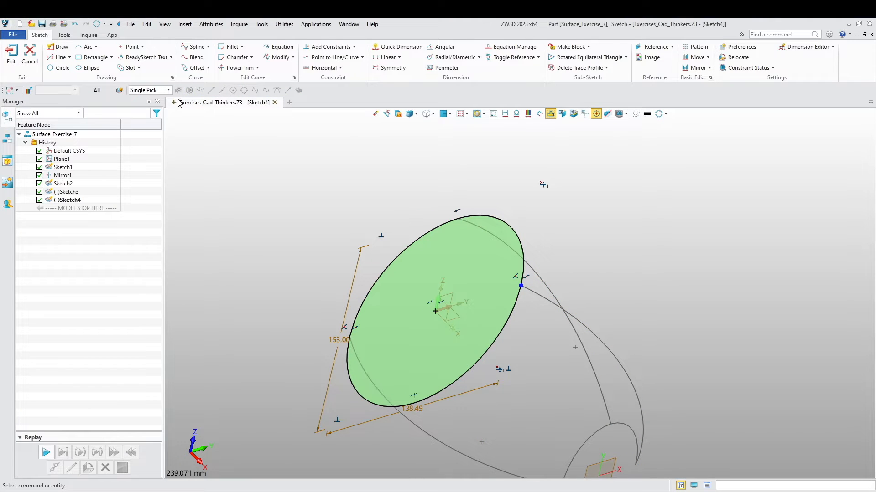
- Draw a line across the rear ellipse between the side arcs' endpoints and convert it to construction geometry
{"action": "left_click", "coordinate": [56, 47]}
{"action": "left_click", "coordinate": [349, 339]}
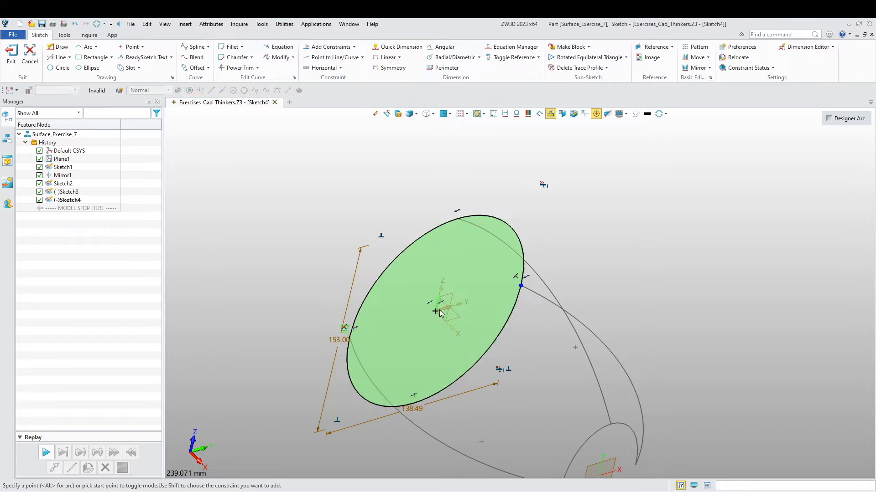
{"action": "left_click", "coordinate": [520, 286]}
{"action": "key", "text": "Escape"}
{"action": "right_click", "coordinate": [491, 291]}
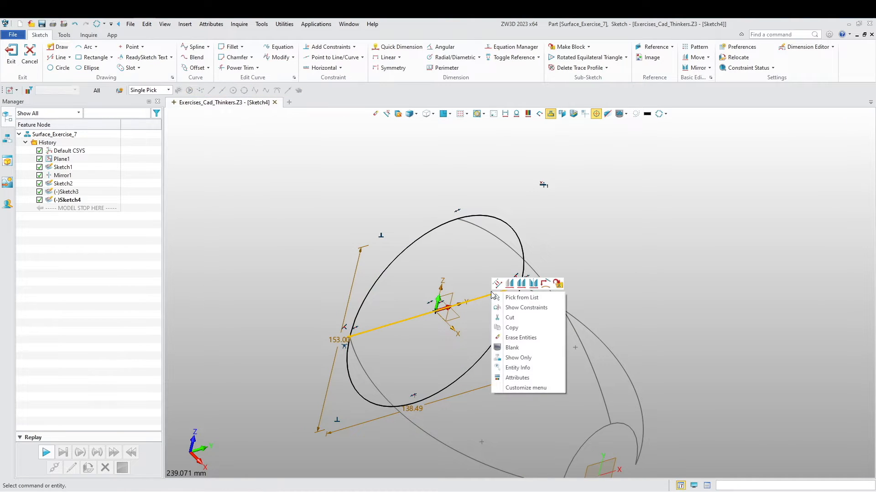
{"action": "left_click", "coordinate": [496, 283]}
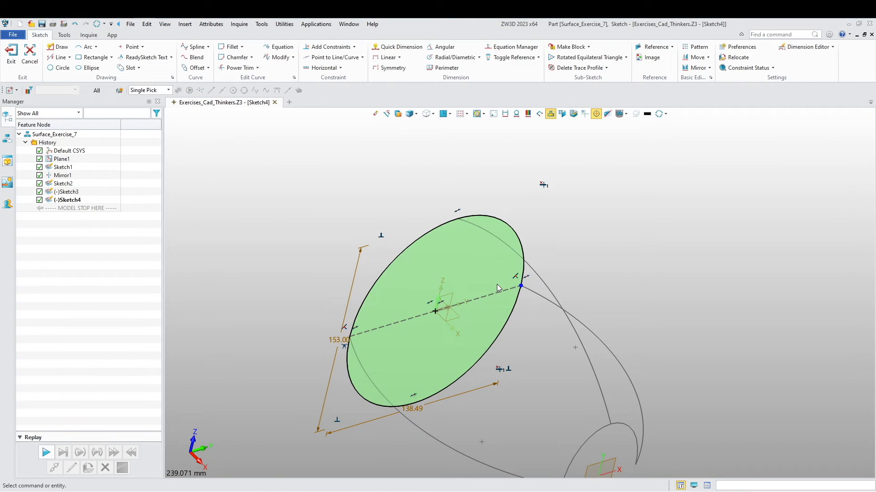
- Trim away the rear ellipse's lower half with Power Trim and exit the sketch
{"action": "left_click", "coordinate": [237, 67]}
{"action": "left_click_drag", "start_coordinate": [496, 349], "coordinate": [469, 363]}
{"action": "scroll", "coordinate": [469, 363], "scroll_direction": "down", "scroll_amount": 2}
{"action": "mouse_move", "coordinate": [468, 363]}
{"action": "right_mouse_down"}
{"action": "mouse_move", "coordinate": [478, 365]}
{"action": "mouse_move", "coordinate": [459, 343]}
{"action": "mouse_move", "coordinate": [478, 419]}
{"action": "mouse_move", "coordinate": [467, 427]}
{"action": "right_mouse_up"}
{"action": "right_click_drag", "start_coordinate": [379, 423], "coordinate": [384, 360]}
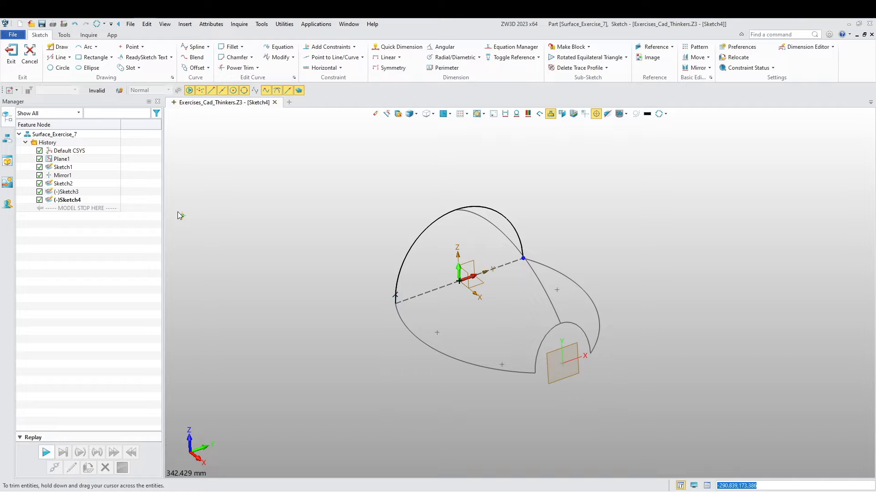
{"action": "left_click", "coordinate": [11, 52]}
{"action": "mouse_move", "coordinate": [395, 308]}
{"action": "right_mouse_down"}
{"action": "mouse_move", "coordinate": [429, 322]}
{"action": "mouse_move", "coordinate": [408, 349]}
{"action": "mouse_move", "coordinate": [416, 323]}
{"action": "mouse_move", "coordinate": [401, 335]}
{"action": "mouse_move", "coordinate": [320, 343]}
{"action": "right_mouse_up"}
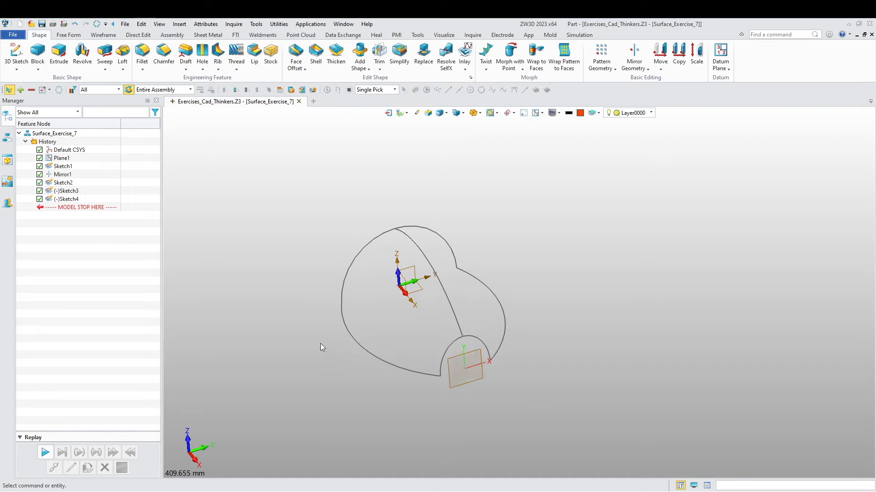
- Start a Curve Mesh surface with the rear and front half-ellipses as its U curves
{"action": "left_click", "coordinate": [69, 34]}
{"action": "left_click", "coordinate": [76, 59]}
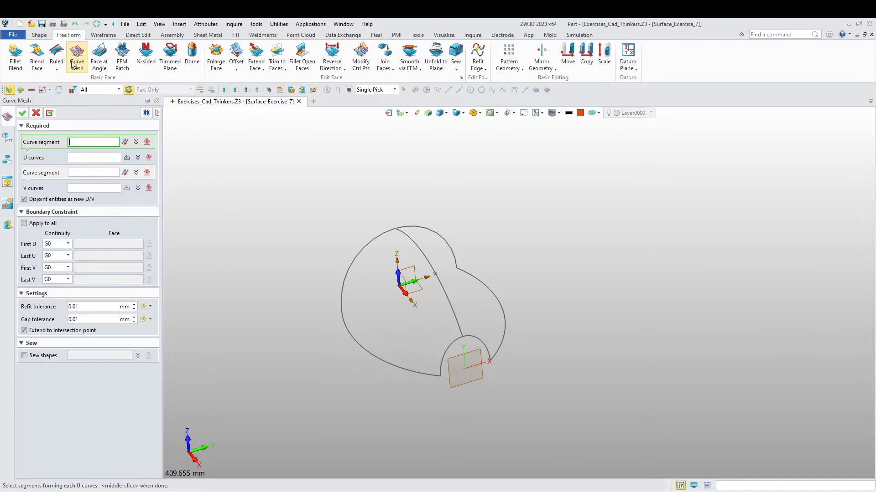
{"action": "left_click", "coordinate": [433, 234]}
{"action": "middle_click", "coordinate": [436, 238]}
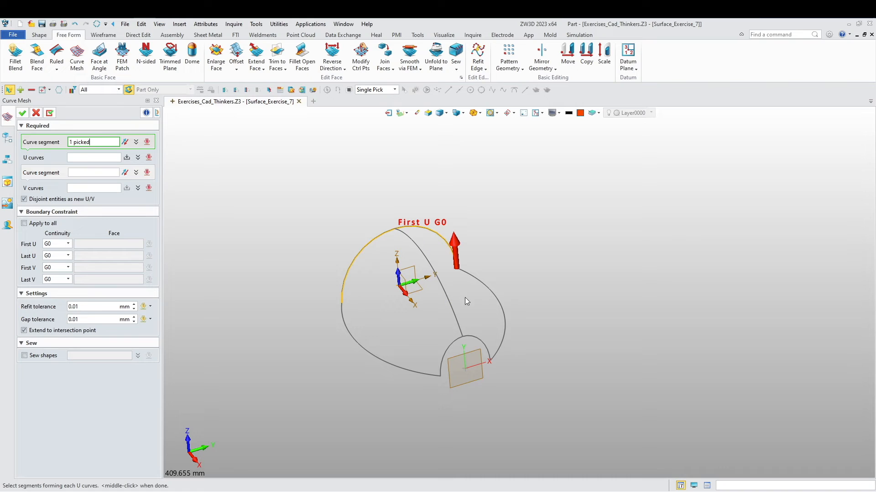
{"action": "left_click", "coordinate": [483, 346]}
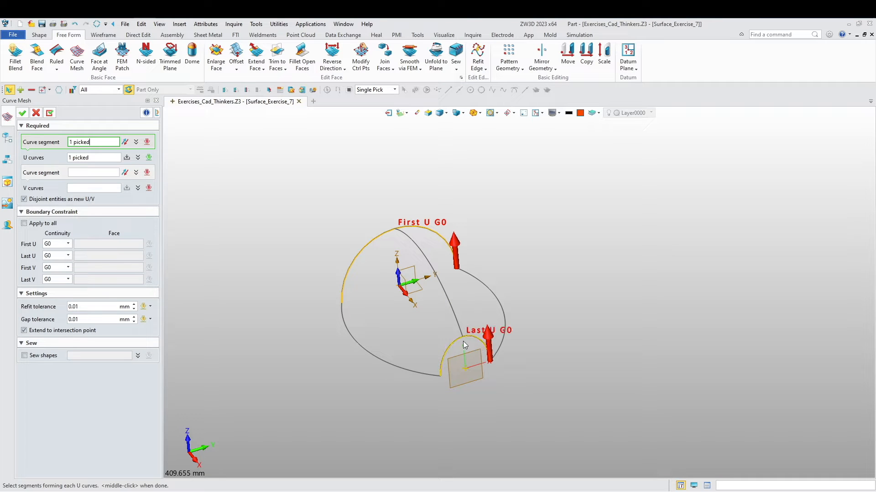
- Use the first side arc, centre arc and mirrored side arc as V curves and create the mesh surface
{"action": "left_click", "coordinate": [100, 173]}
{"action": "left_click", "coordinate": [358, 341]}
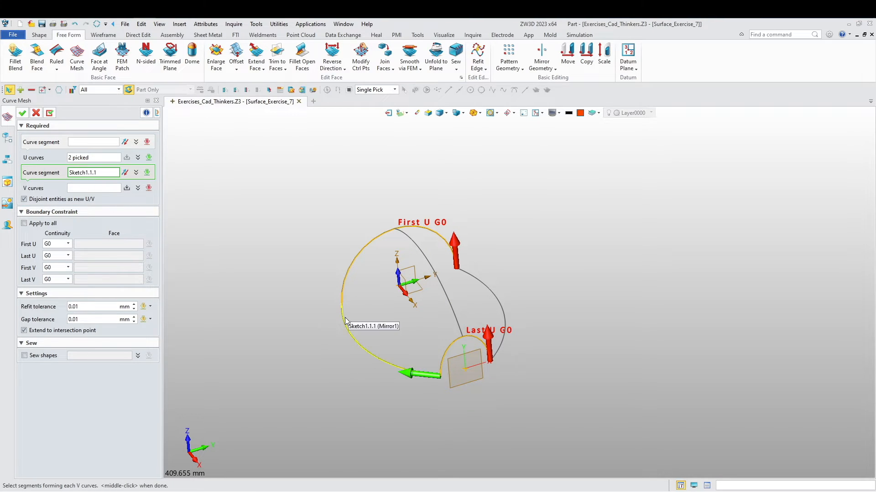
{"action": "left_click", "coordinate": [447, 300]}
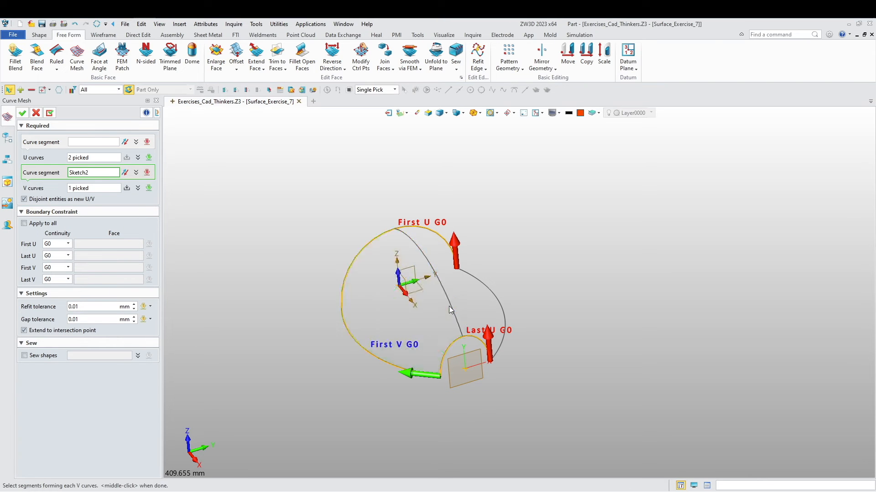
{"action": "left_click", "coordinate": [505, 334]}
{"action": "right_click_drag", "start_coordinate": [341, 390], "coordinate": [335, 388]}
{"action": "left_click", "coordinate": [22, 113]}
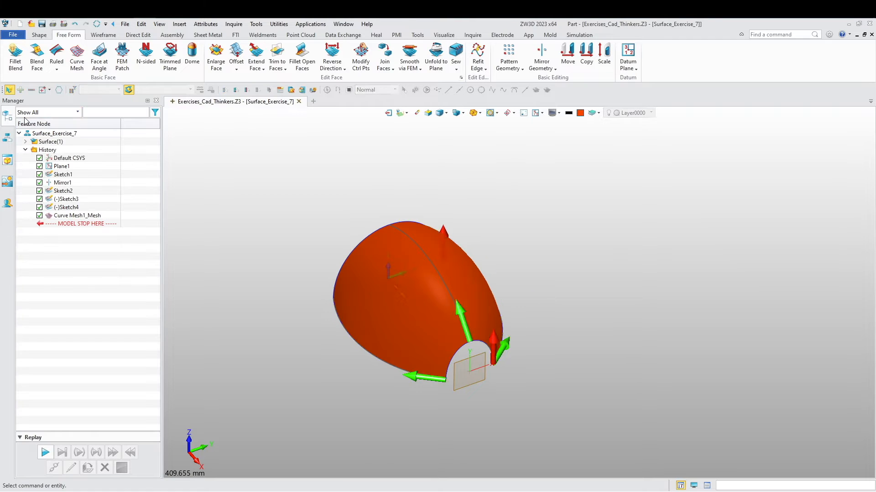
- Draw a wireframe line across the front opening between the lower endpoints of the front half-ellipse
{"action": "right_click_drag", "start_coordinate": [347, 285], "coordinate": [408, 341]}
{"action": "scroll", "coordinate": [459, 348], "scroll_direction": "up", "scroll_amount": 3}
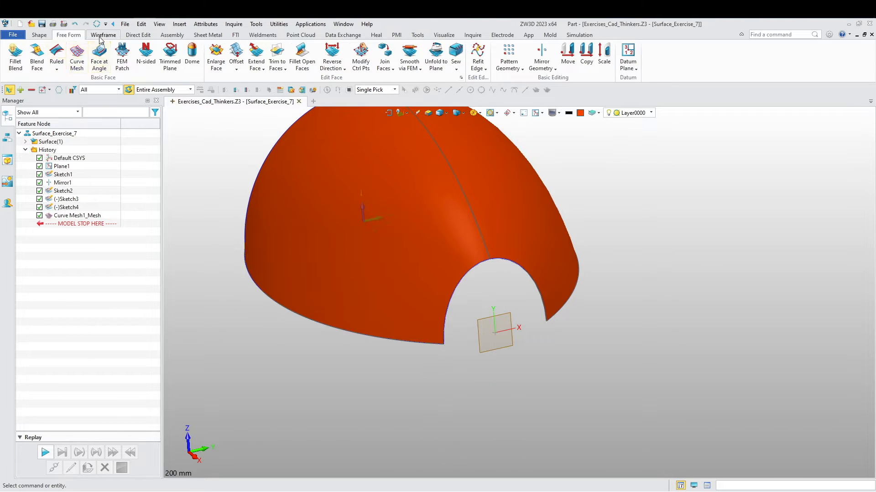
{"action": "left_click", "coordinate": [103, 35]}
{"action": "left_click", "coordinate": [29, 54]}
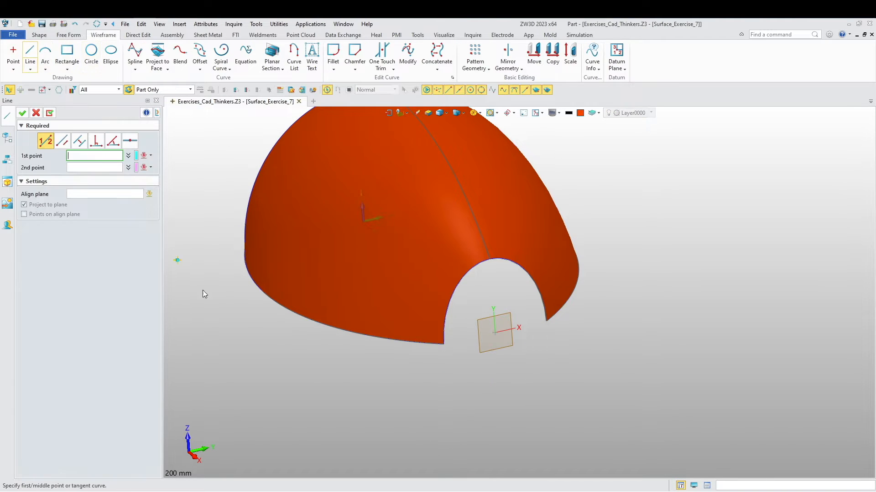
{"action": "left_click", "coordinate": [444, 344]}
{"action": "left_click", "coordinate": [546, 324]}
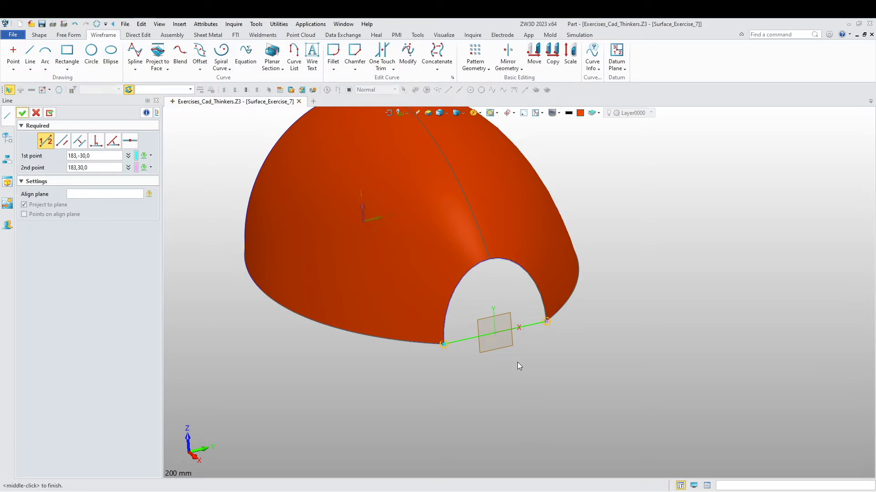
{"action": "middle_click", "coordinate": [512, 370]}
- Close the front opening with an N-sided patch bounded by the front half-ellipse and the line across its base
{"action": "middle_click_drag", "start_coordinate": [505, 377], "coordinate": [494, 398]}
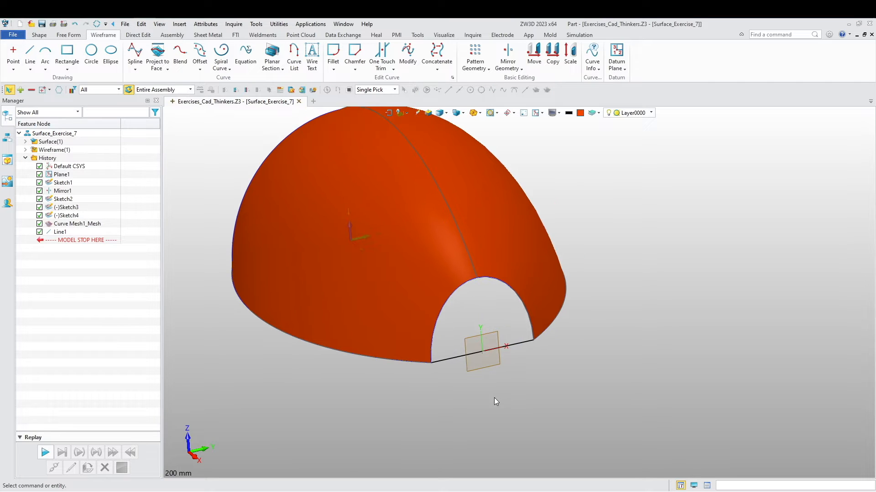
{"action": "left_click", "coordinate": [68, 35]}
{"action": "left_click", "coordinate": [146, 54]}
{"action": "left_click", "coordinate": [443, 310]}
{"action": "left_click", "coordinate": [449, 359]}
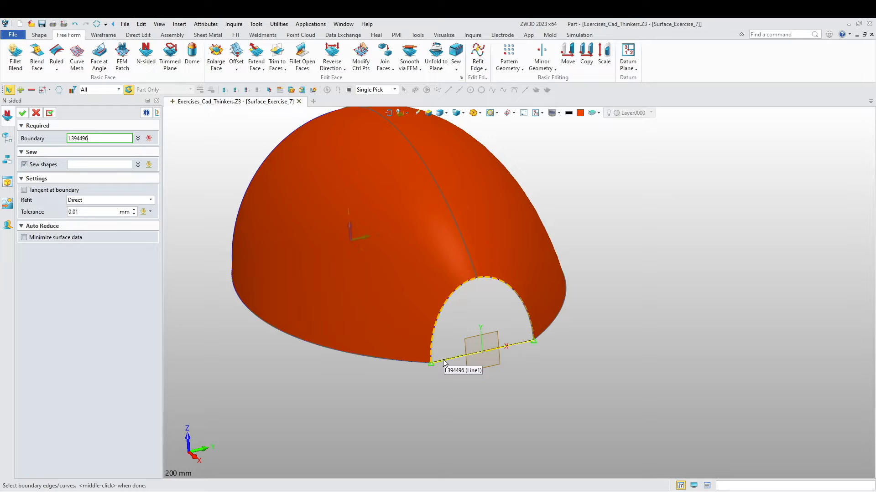
{"action": "left_click", "coordinate": [22, 113]}
- Start a fillet on the curved edge between the mesh surface and front patch, with a 7 mm variable radius at 0 percent
{"action": "right_click_drag", "start_coordinate": [414, 330], "coordinate": [401, 382]}
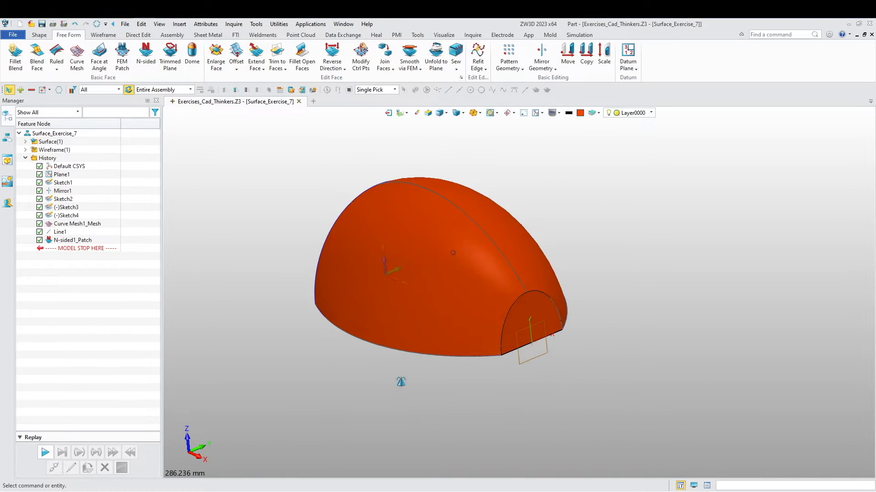
{"action": "middle_click_drag", "start_coordinate": [497, 362], "coordinate": [420, 363]}
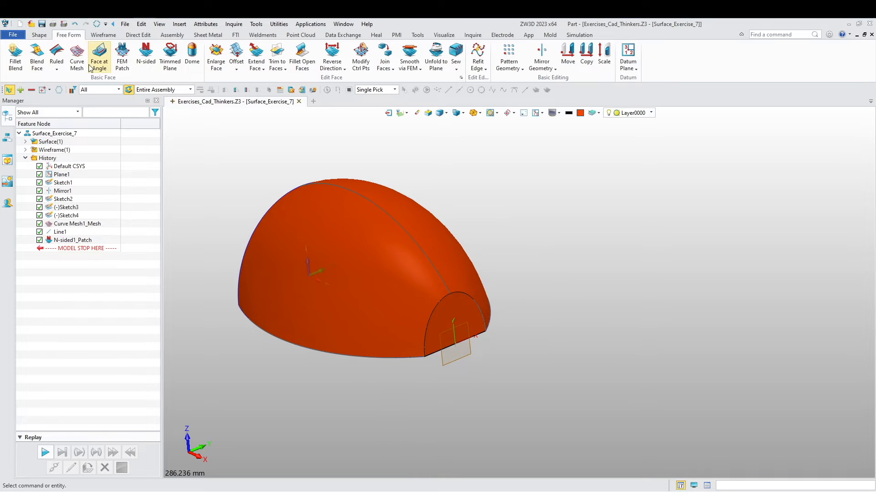
{"action": "left_click", "coordinate": [43, 35]}
{"action": "left_click", "coordinate": [141, 53]}
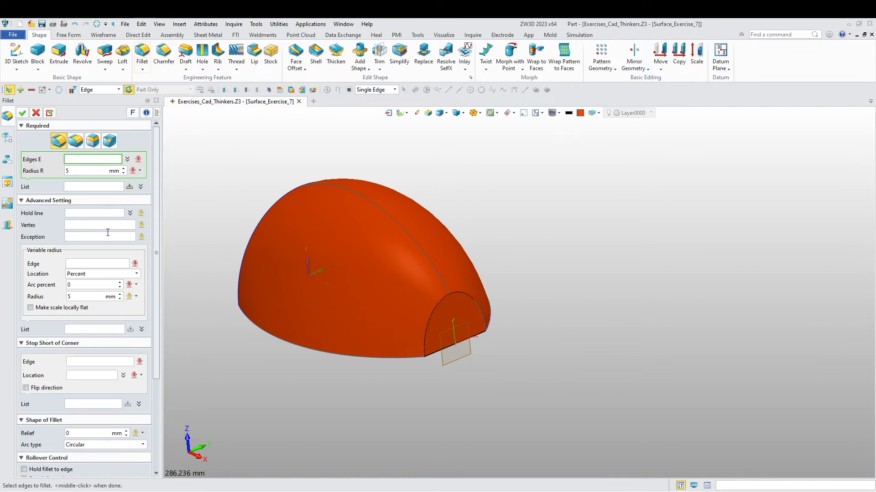
{"action": "left_click", "coordinate": [434, 315]}
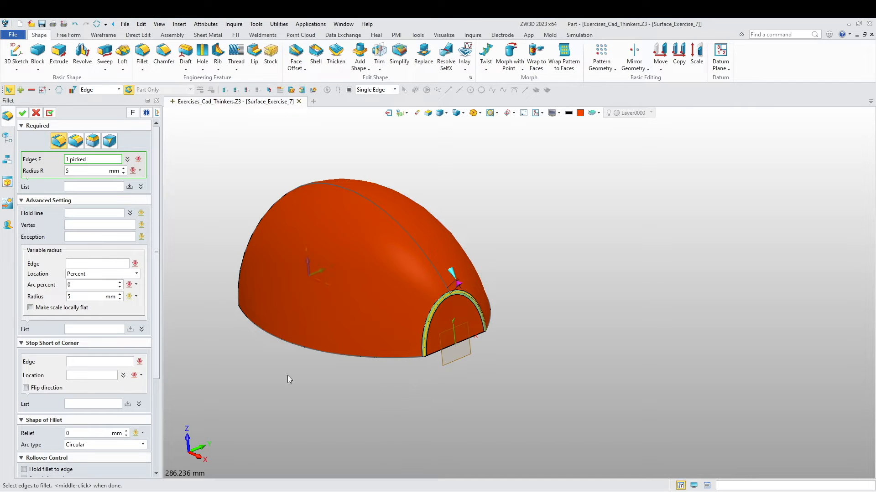
{"action": "left_click", "coordinate": [86, 267]}
{"action": "scroll", "coordinate": [378, 387], "scroll_direction": "up", "scroll_amount": 3}
{"action": "left_click", "coordinate": [465, 331]}
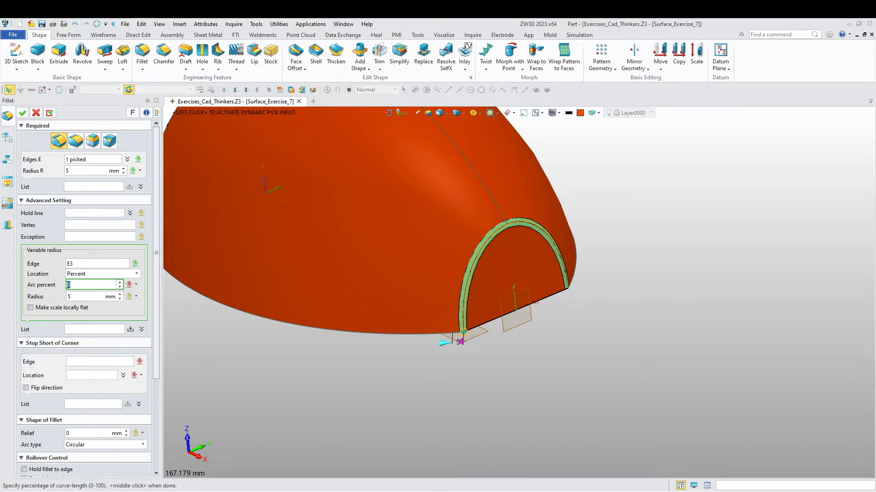
{"action": "left_click", "coordinate": [82, 297]}
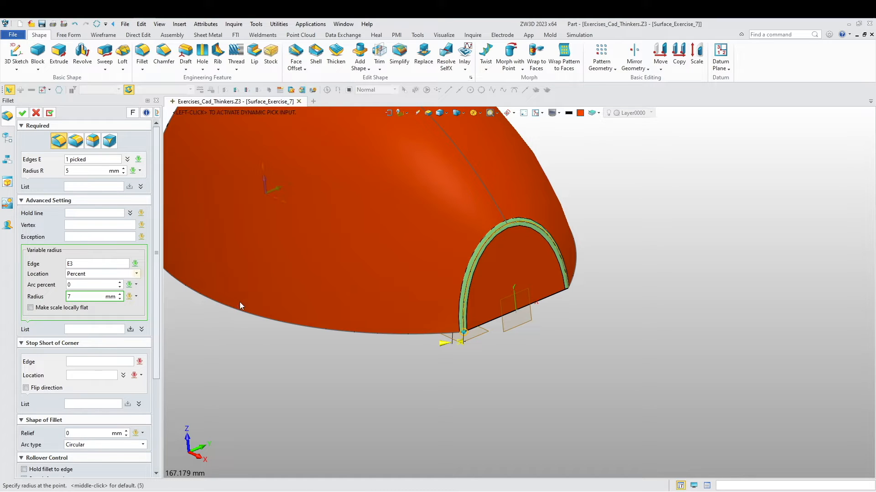
{"action": "key", "text": "Return"}
- Add a second variable radius of 7 mm at the fillet edge's other end, 100 percent along the arc
{"action": "middle_click_drag", "start_coordinate": [327, 376], "coordinate": [290, 385]}
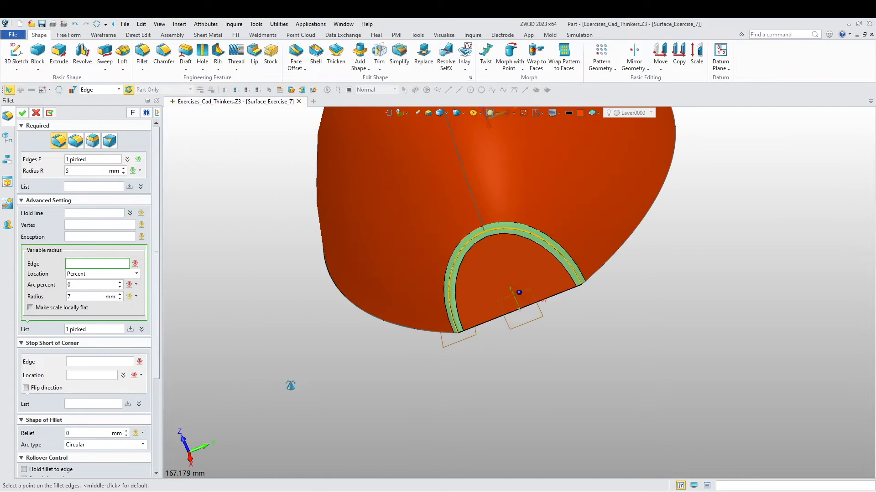
{"action": "scroll", "coordinate": [584, 310], "scroll_direction": "up", "scroll_amount": 4}
{"action": "left_click", "coordinate": [575, 251]}
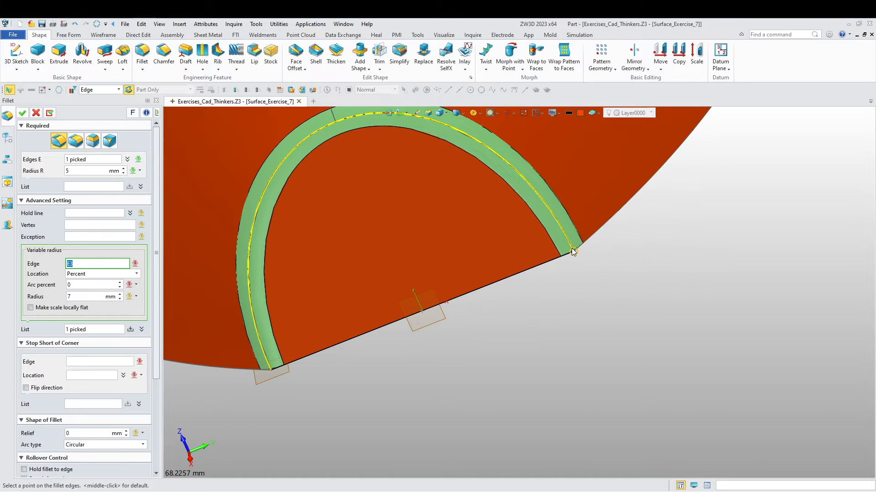
{"action": "left_click", "coordinate": [573, 251]}
{"action": "right_click_drag", "start_coordinate": [562, 296], "coordinate": [613, 342]}
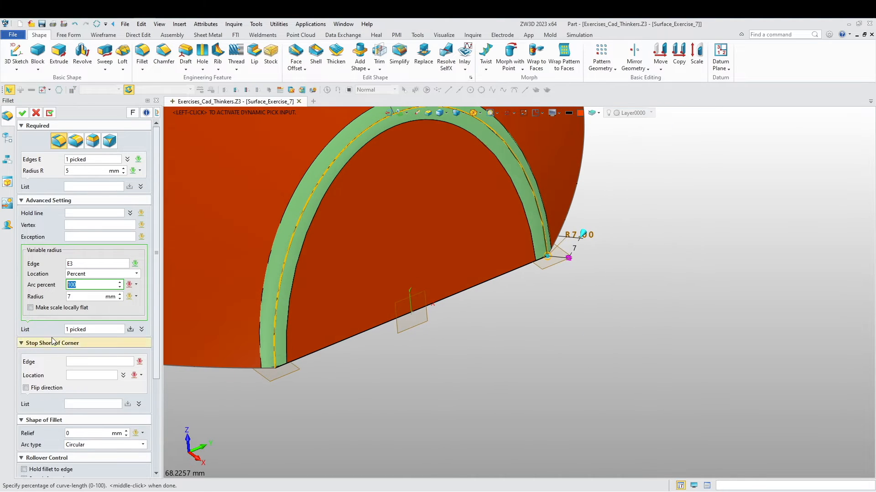
{"action": "middle_click", "coordinate": [237, 368]}
- Add a 15 mm variable radius at 50 percent of the arc and create the fillet
{"action": "scroll", "coordinate": [332, 384], "scroll_direction": "down", "scroll_amount": 2}
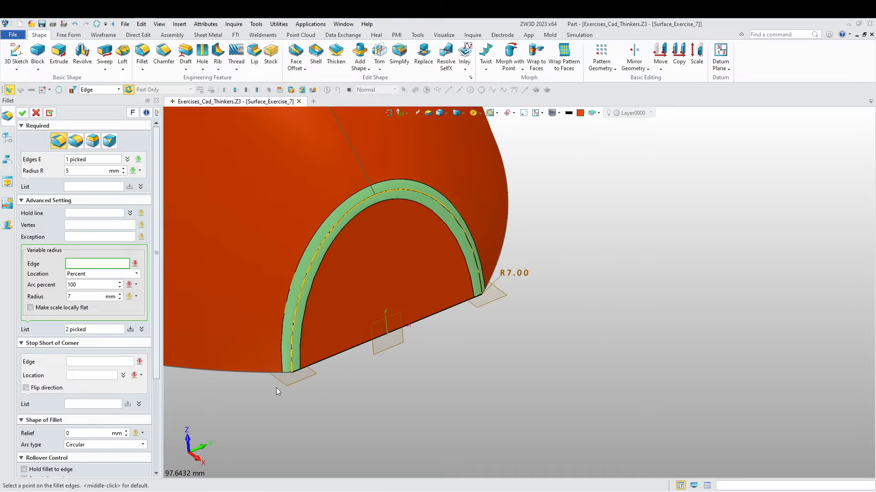
{"action": "left_click", "coordinate": [374, 197]}
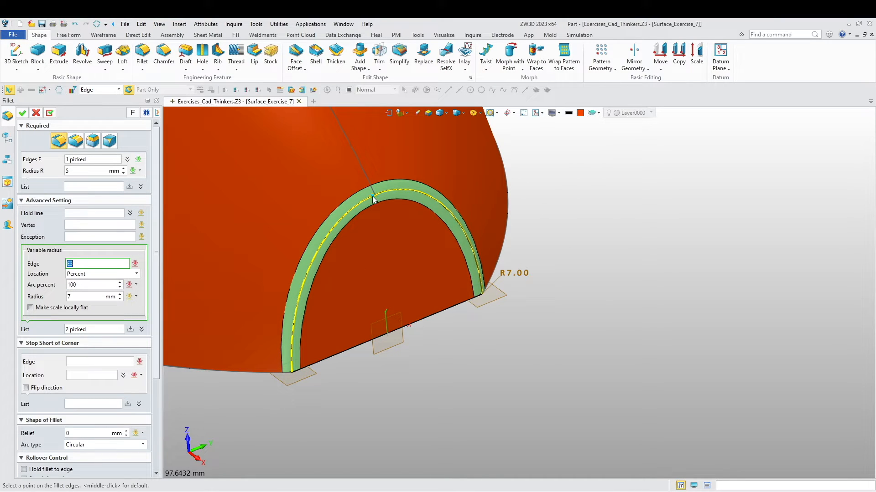
{"action": "left_click", "coordinate": [375, 198]}
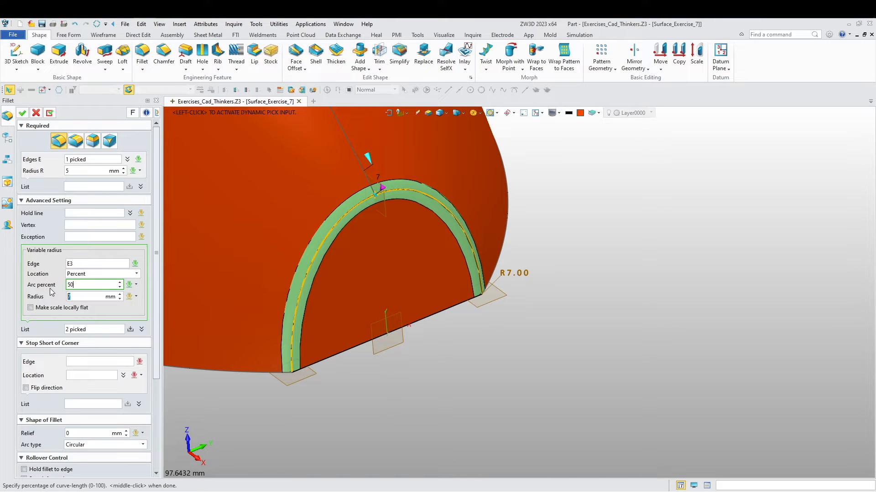
{"action": "left_click", "coordinate": [73, 297]}
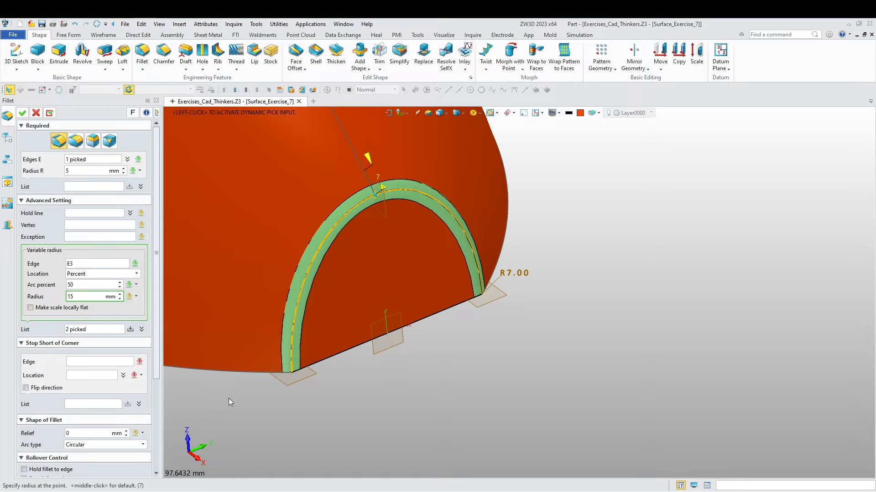
{"action": "key", "text": "Return"}
{"action": "middle_click_drag", "start_coordinate": [261, 401], "coordinate": [285, 396]}
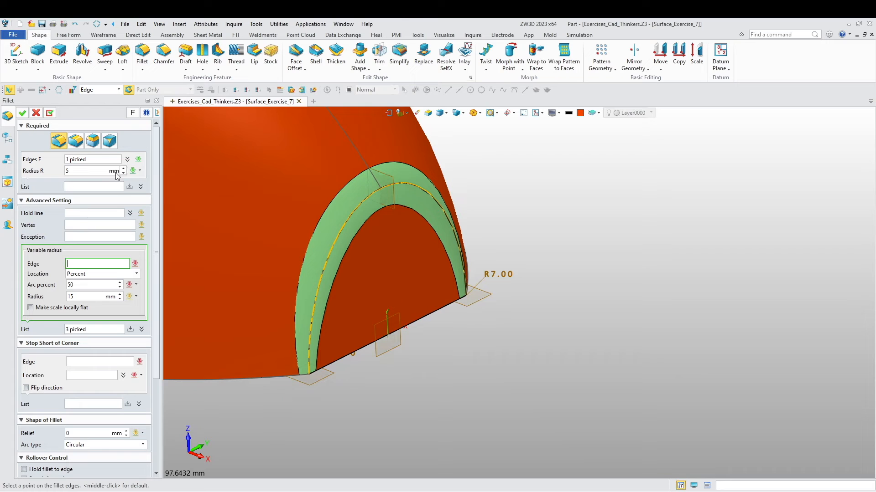
{"action": "left_click", "coordinate": [22, 112]}
{"action": "middle_click_drag", "start_coordinate": [424, 316], "coordinate": [465, 334]}
{"action": "middle_click", "coordinate": [227, 298]}
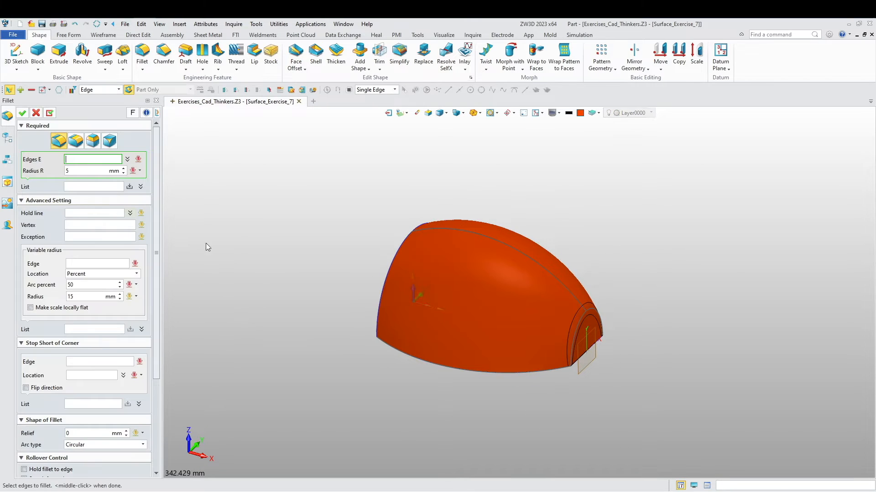
{"action": "key", "text": "Escape"}
{"action": "mouse_move", "coordinate": [351, 301]}
{"action": "middle_mouse_down"}
{"action": "mouse_move", "coordinate": [240, 315]}
{"action": "mouse_move", "coordinate": [320, 319]}
{"action": "mouse_move", "coordinate": [309, 349]}
{"action": "mouse_move", "coordinate": [248, 297]}
{"action": "middle_mouse_up"}
{"action": "right_click", "coordinate": [248, 294]}
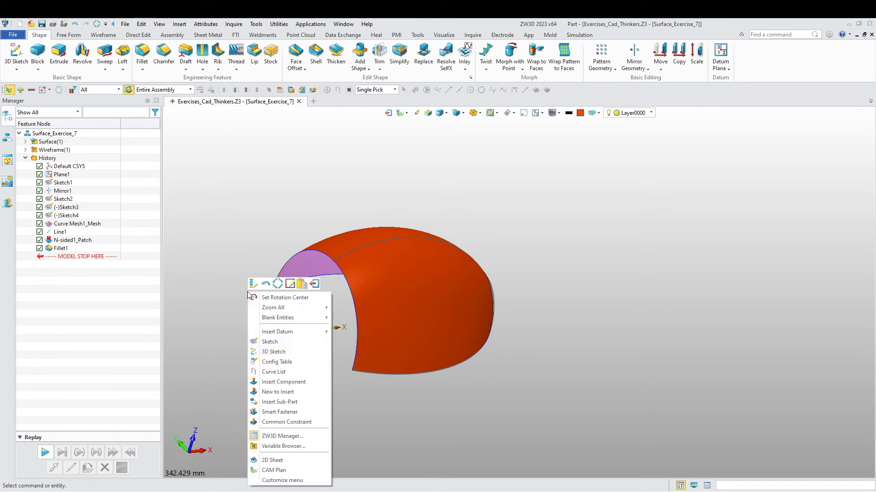
{"action": "left_click", "coordinate": [278, 351]}
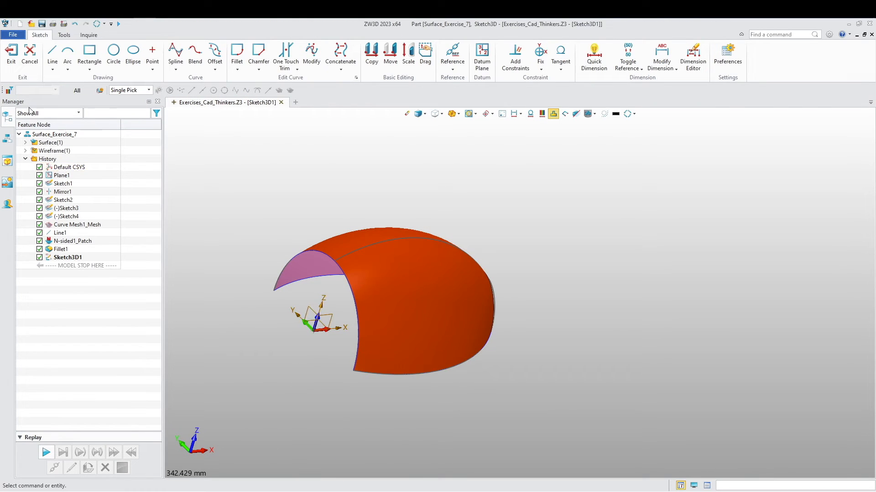
{"action": "left_click", "coordinate": [11, 62]}
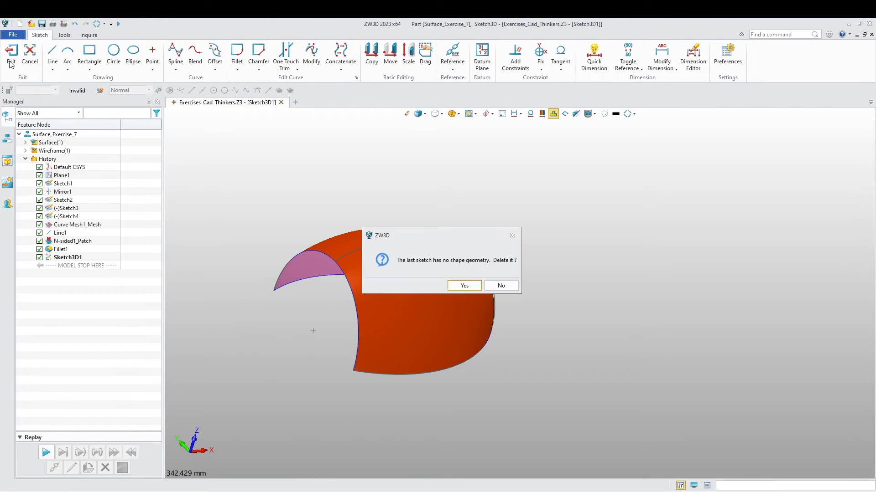
{"action": "left_click", "coordinate": [464, 285]}
- Create a sketch on the default XZ plane and switch the model display to wireframe
{"action": "right_click", "coordinate": [204, 295]}
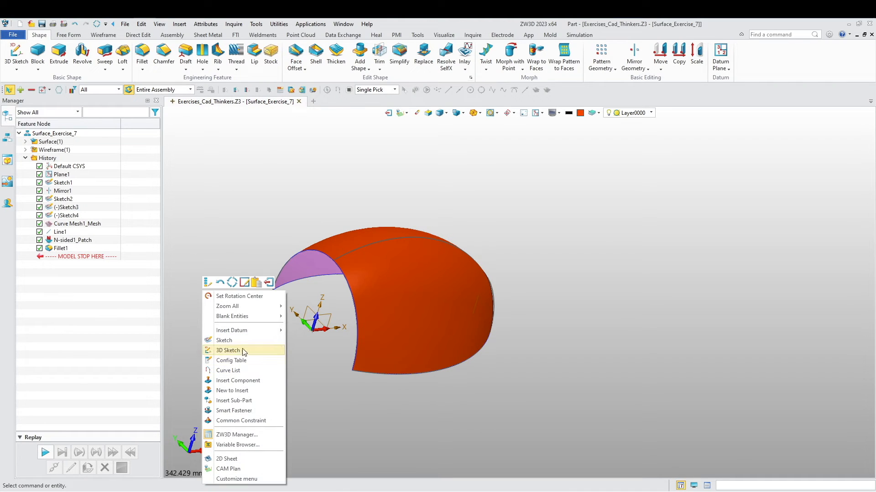
{"action": "left_click", "coordinate": [226, 340]}
{"action": "left_click", "coordinate": [336, 315]}
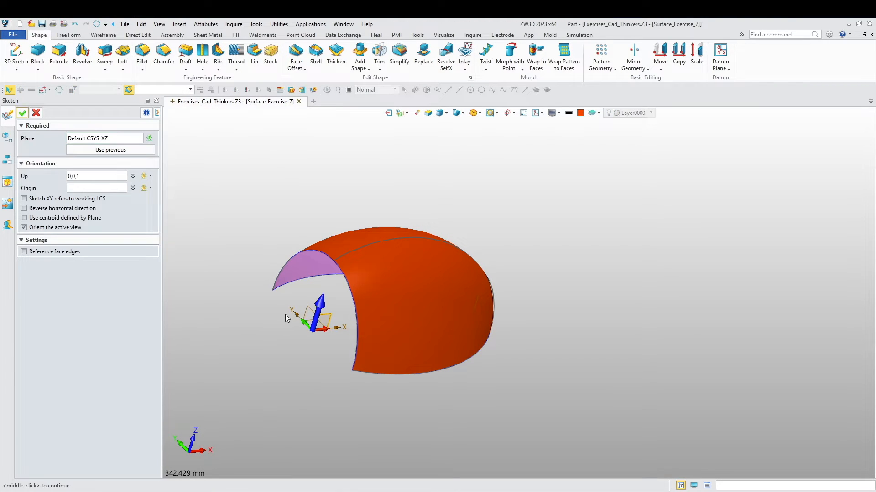
{"action": "middle_click", "coordinate": [285, 314]}
{"action": "middle_click_drag", "start_coordinate": [436, 315], "coordinate": [274, 342]}
{"action": "scroll", "coordinate": [360, 239], "scroll_direction": "up", "scroll_amount": 2}
{"action": "middle_click_drag", "start_coordinate": [303, 300], "coordinate": [255, 279]}
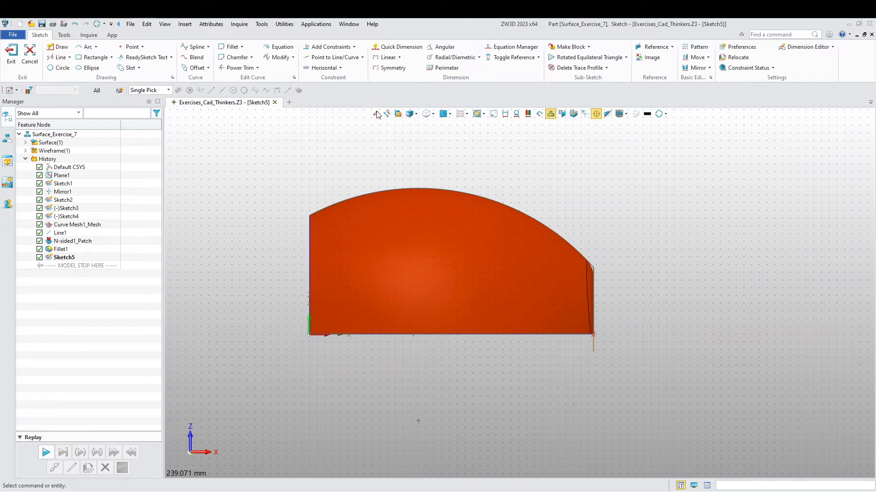
{"action": "left_click", "coordinate": [432, 114]}
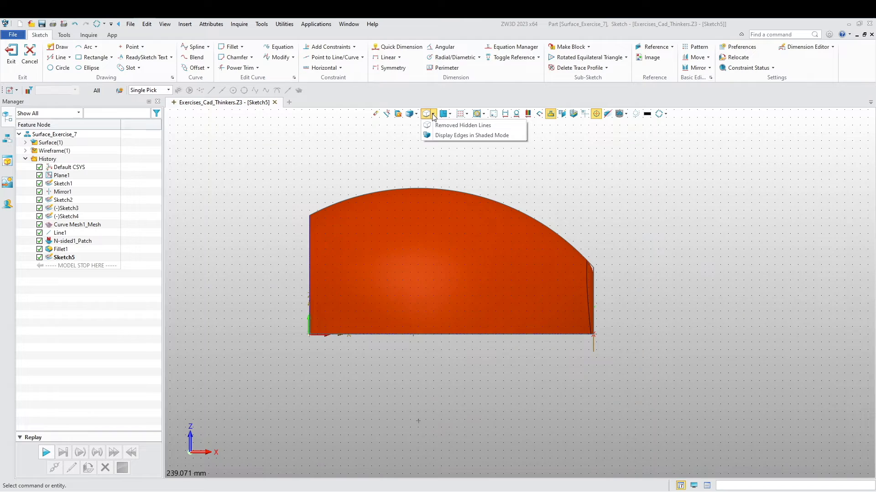
{"action": "left_click", "coordinate": [409, 115]}
{"action": "middle_click_drag", "start_coordinate": [393, 277], "coordinate": [408, 261]}
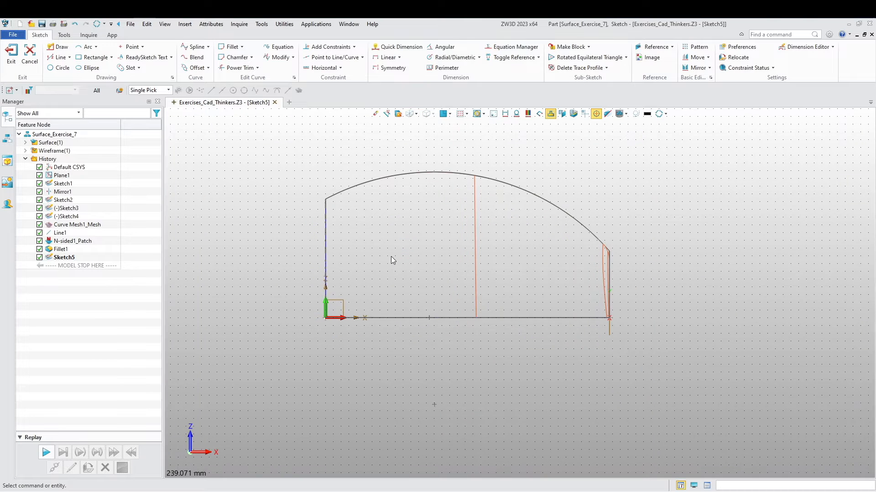
- Draw a 62 mm diameter circle inside the side profile, centred at 70,45
{"action": "left_click", "coordinate": [59, 68]}
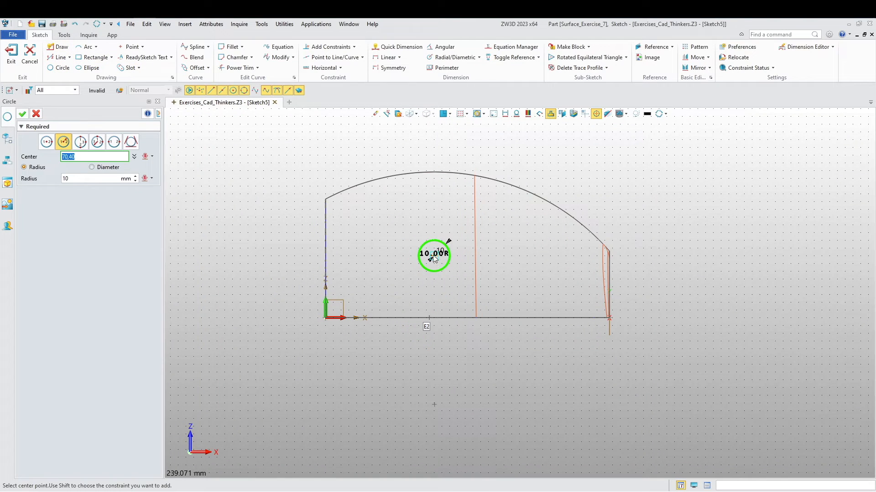
{"action": "left_click", "coordinate": [434, 248]}
{"action": "left_click", "coordinate": [109, 169]}
{"action": "left_click", "coordinate": [92, 177]}
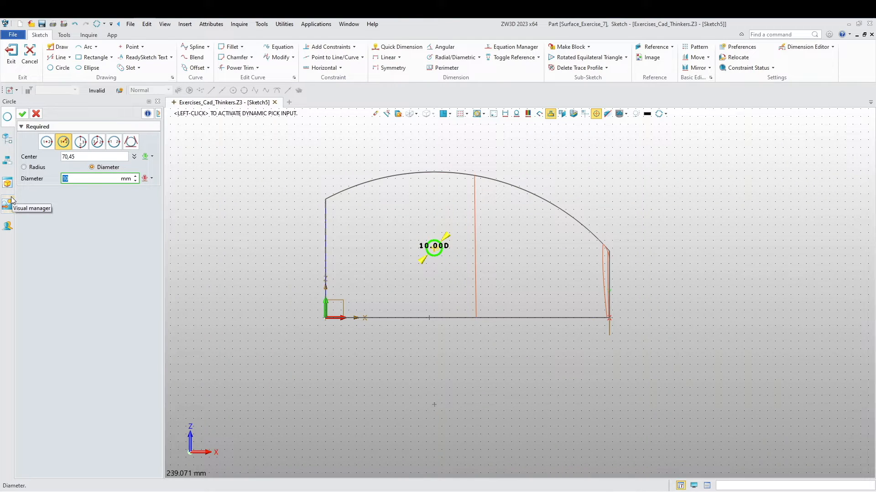
{"action": "key", "text": "Return"}
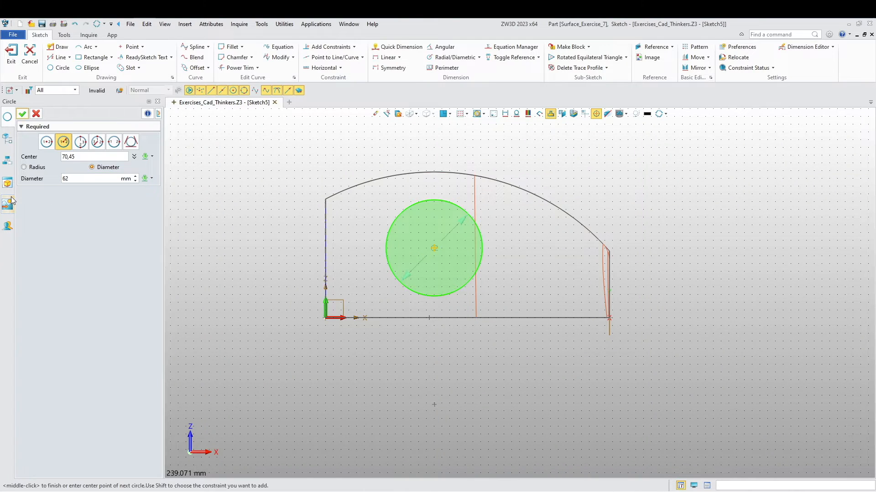
{"action": "middle_click", "coordinate": [333, 364]}
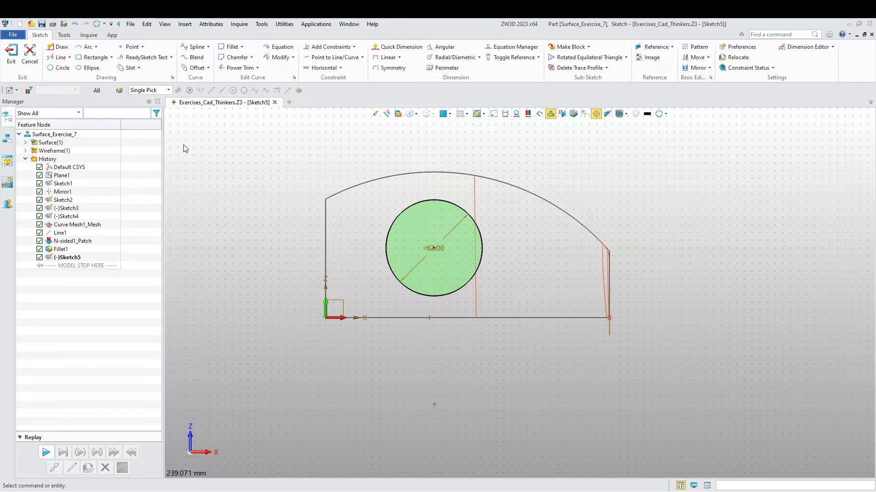
- Add a horizontal linear dimension of 108 mm between the circle's centre and the right end of the profile's bottom edge
{"action": "left_click", "coordinate": [385, 57]}
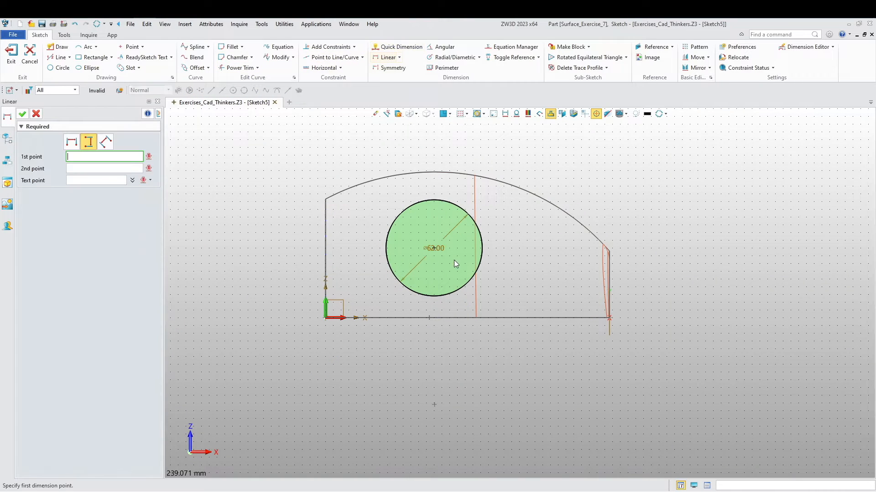
{"action": "left_click", "coordinate": [434, 251]}
{"action": "left_click", "coordinate": [609, 324]}
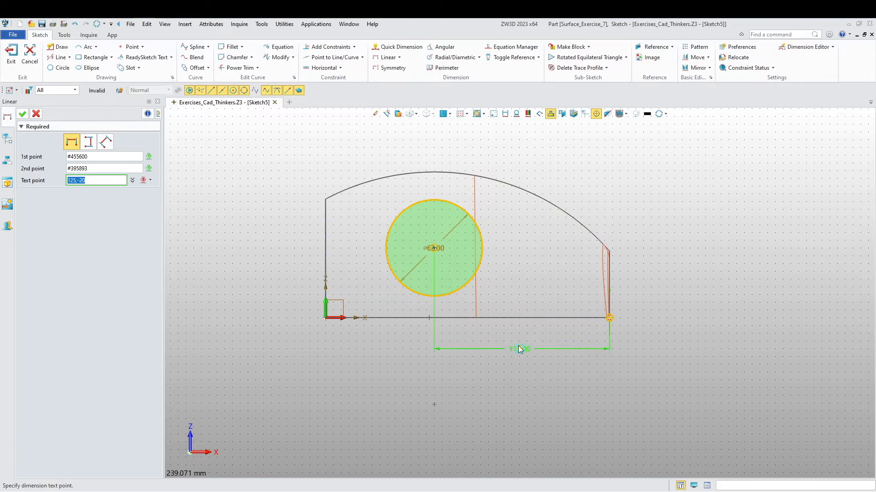
{"action": "left_click", "coordinate": [519, 343]}
{"action": "type", "text": "108"}
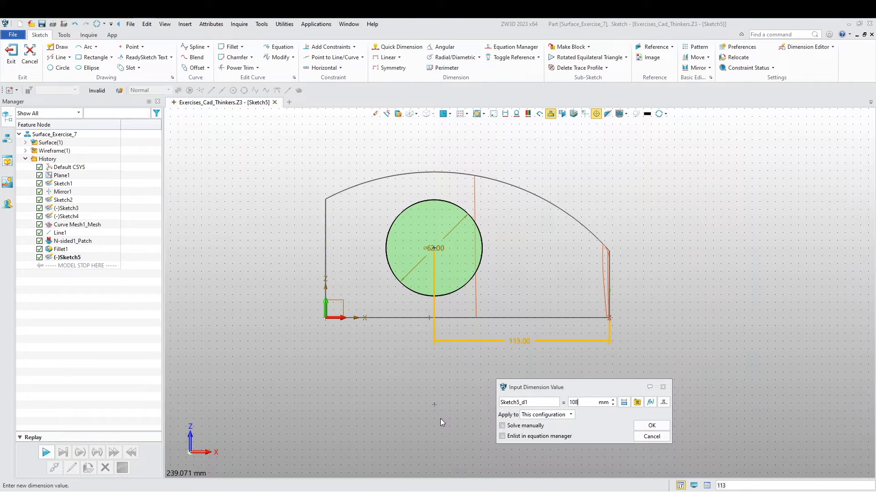
{"action": "key", "text": "Return"}
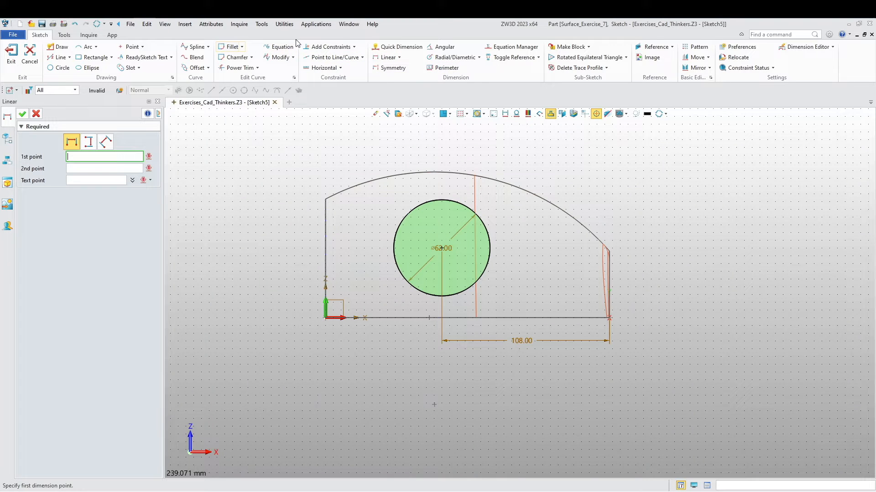
- Try to constrain the 62 mm circle to the profile's straight bottom edge and undo the added constraints
{"action": "left_click", "coordinate": [328, 46]}
{"action": "left_click", "coordinate": [461, 297]}
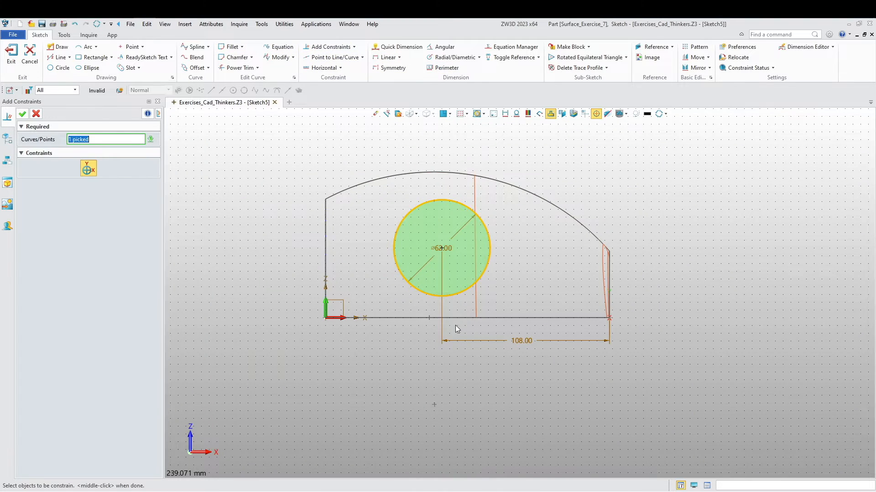
{"action": "left_click", "coordinate": [461, 319]}
{"action": "key", "text": "Escape"}
{"action": "middle_click", "coordinate": [464, 298]}
{"action": "left_click", "coordinate": [464, 297]}
{"action": "middle_click", "coordinate": [429, 320]}
{"action": "left_click", "coordinate": [439, 318]}
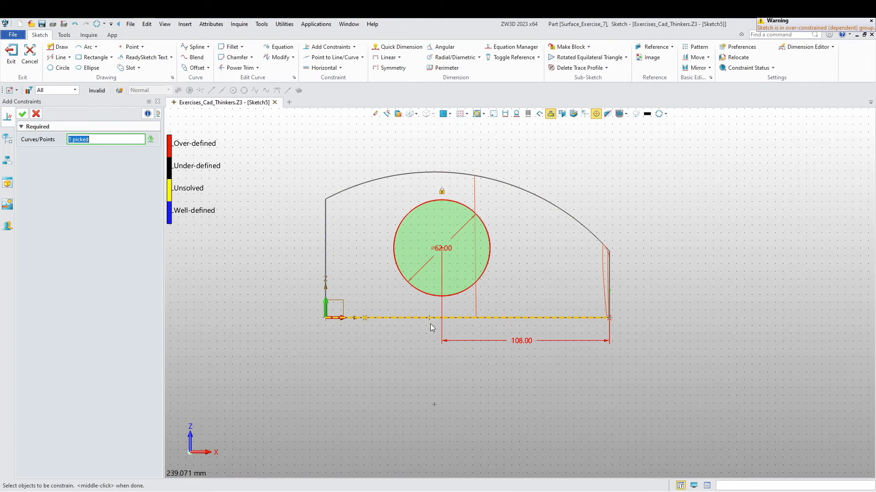
{"action": "key", "text": "Escape"}
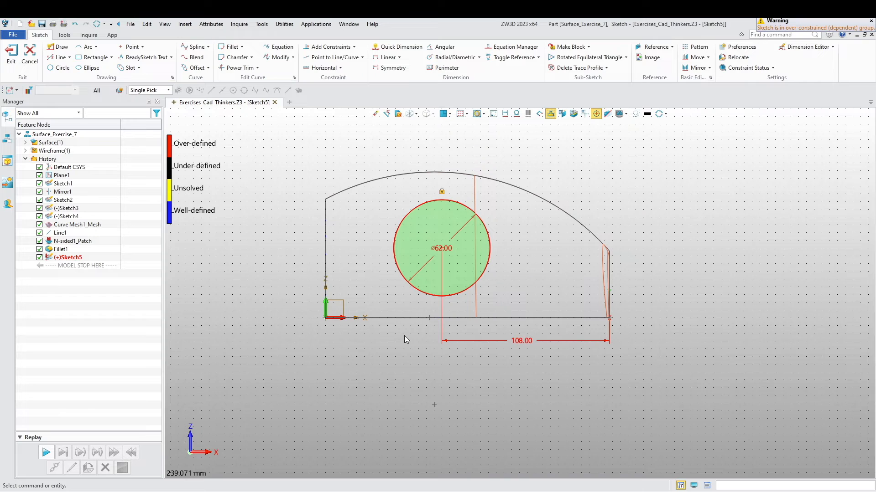
{"action": "key", "text": "ctrl+z"}
{"action": "scroll", "coordinate": [404, 338], "scroll_direction": "up", "scroll_amount": 3}
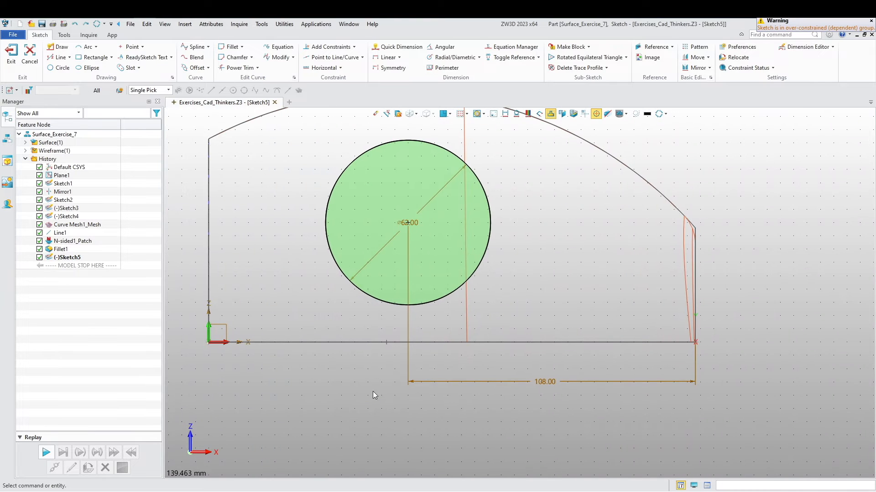
{"action": "left_click", "coordinate": [329, 46]}
{"action": "left_click", "coordinate": [433, 305]}
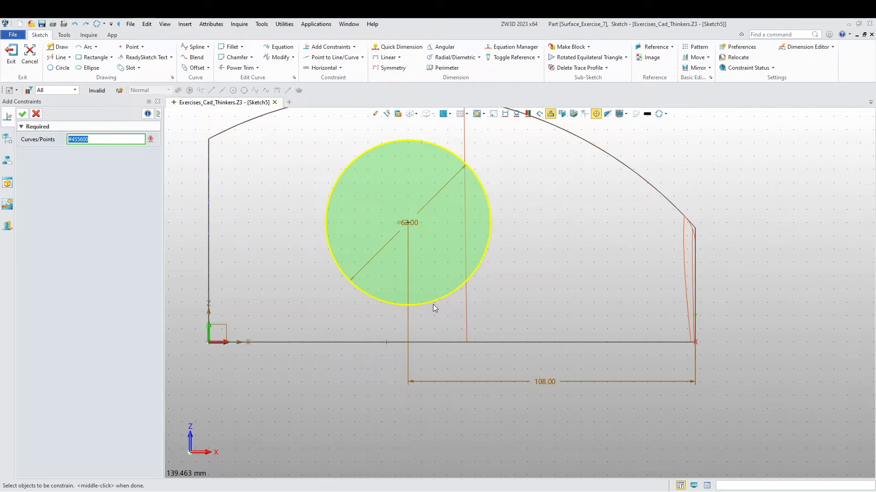
{"action": "middle_click", "coordinate": [374, 340]}
{"action": "left_click", "coordinate": [374, 340]}
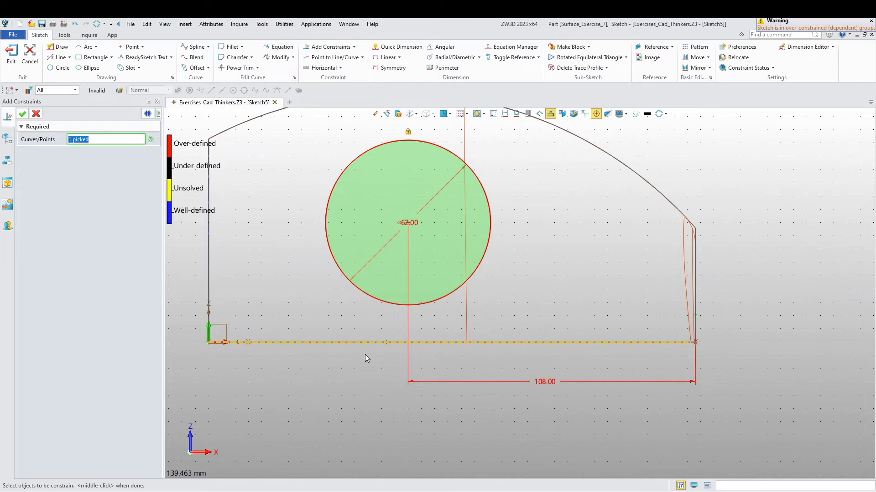
{"action": "scroll", "coordinate": [364, 358], "scroll_direction": "down", "scroll_amount": 2}
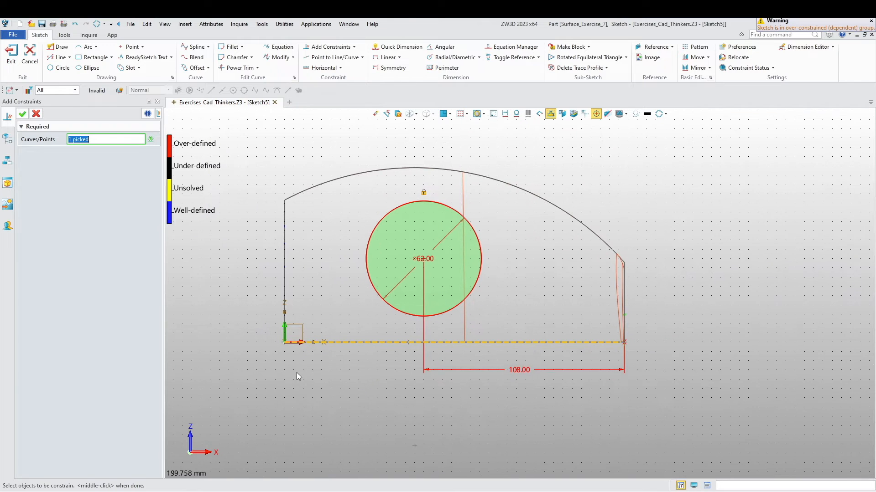
{"action": "left_click", "coordinate": [36, 114]}
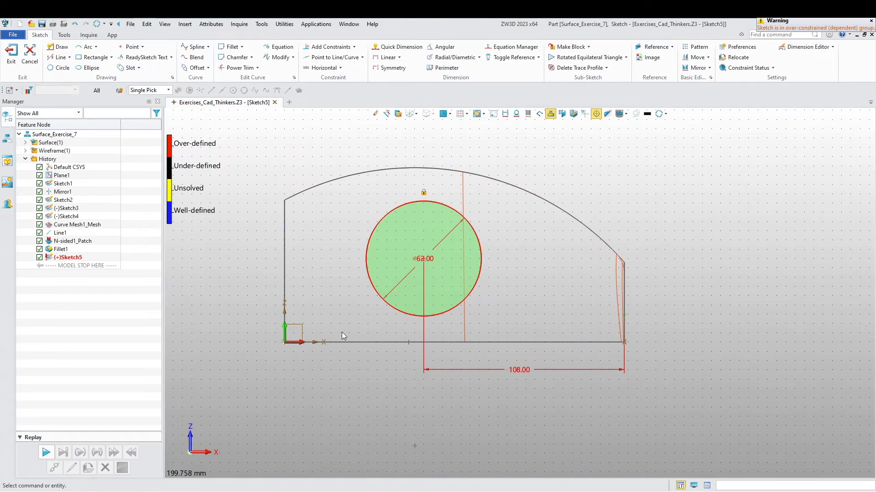
{"action": "scroll", "coordinate": [403, 393], "scroll_direction": "down", "scroll_amount": 2}
{"action": "key", "text": "ctrl+z"}
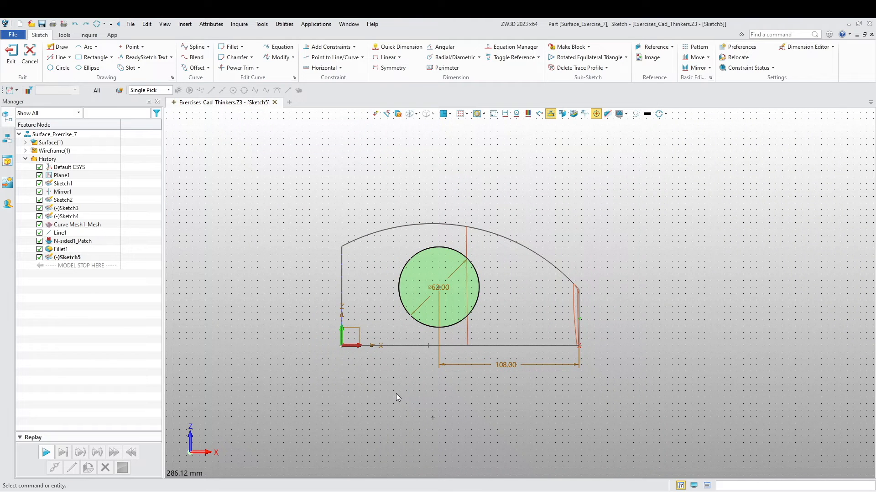
{"action": "middle_click_drag", "start_coordinate": [403, 382], "coordinate": [391, 388]}
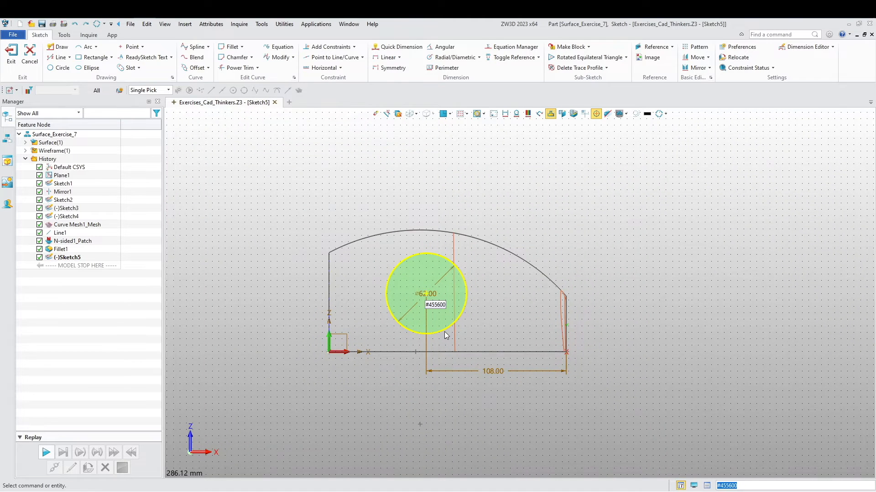
- Reference the profile's bottom edge into the sketch as construction geometry and constrain the circle tangent to it
{"action": "scroll", "coordinate": [446, 336], "scroll_direction": "up", "scroll_amount": 1}
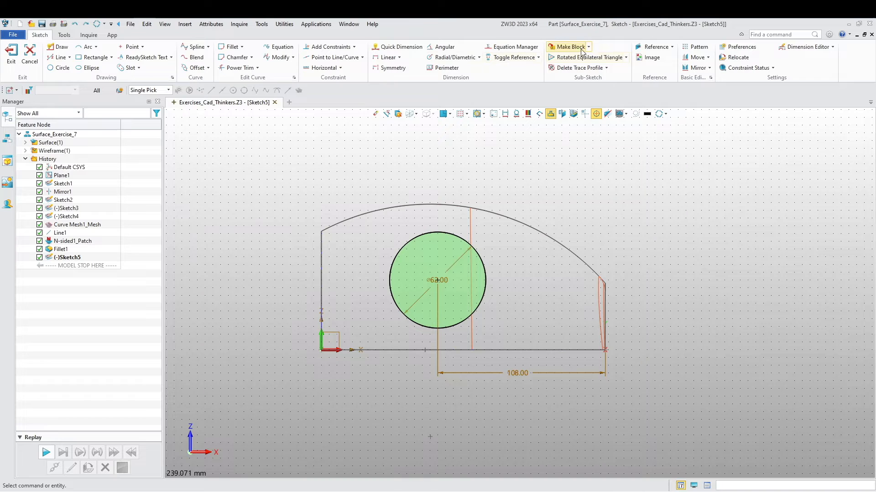
{"action": "left_click", "coordinate": [655, 47]}
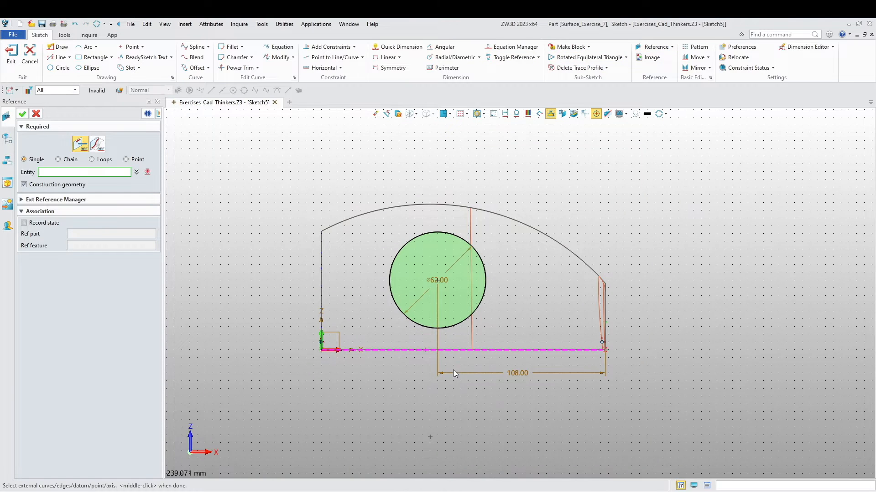
{"action": "key", "text": "Escape"}
{"action": "left_click", "coordinate": [319, 48]}
{"action": "left_click", "coordinate": [417, 325]}
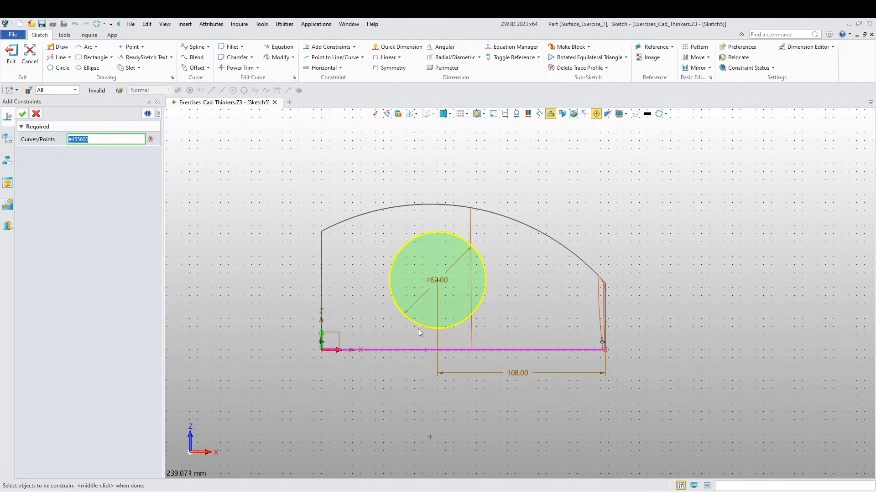
{"action": "left_click", "coordinate": [398, 351]}
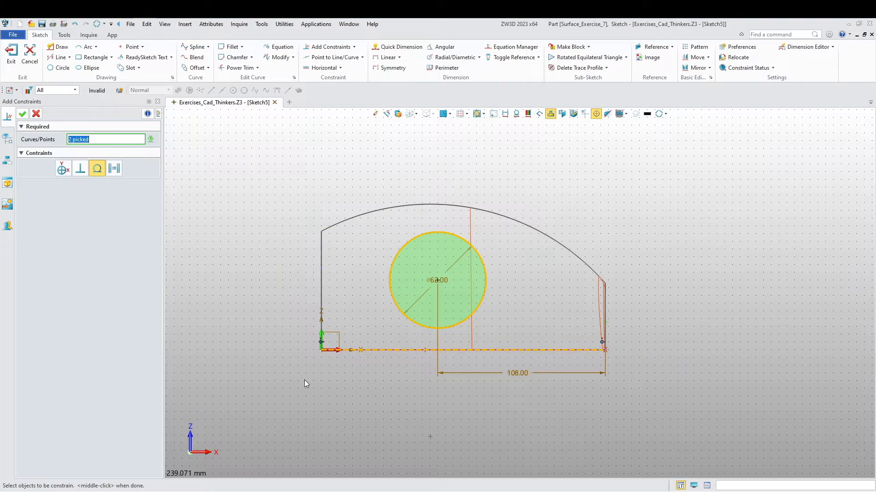
{"action": "left_click", "coordinate": [22, 115]}
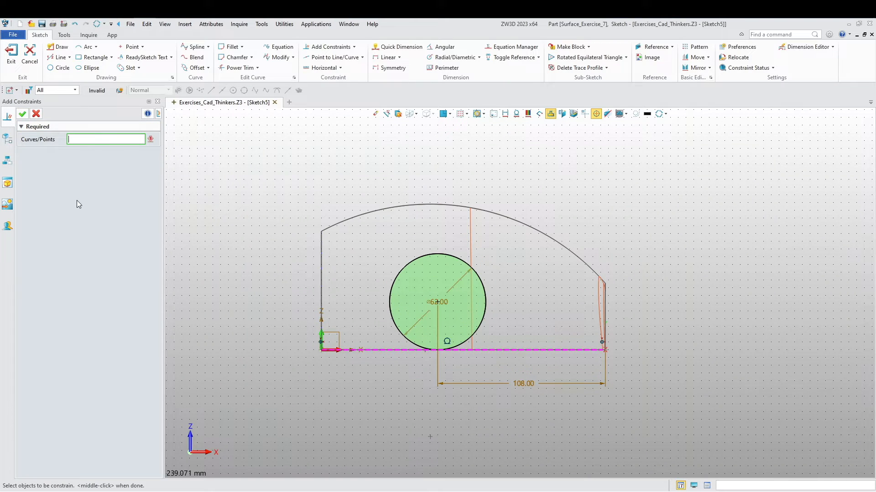
- Reference the profile's left vertical edge into the sketch as construction geometry
{"action": "right_click_drag", "start_coordinate": [301, 420], "coordinate": [339, 422]}
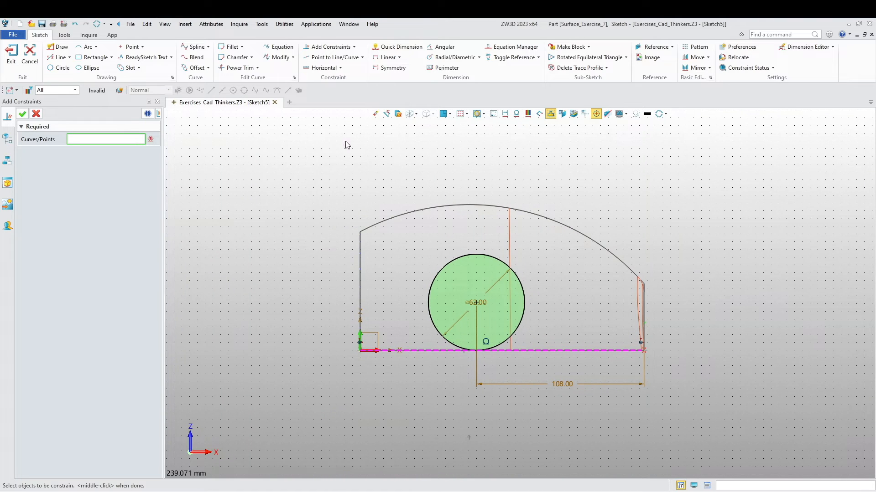
{"action": "left_click", "coordinate": [653, 47]}
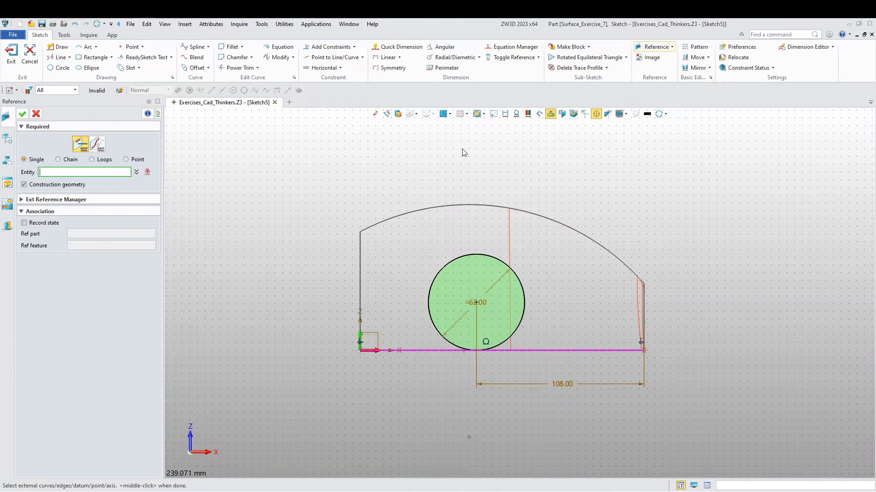
{"action": "left_click", "coordinate": [360, 276]}
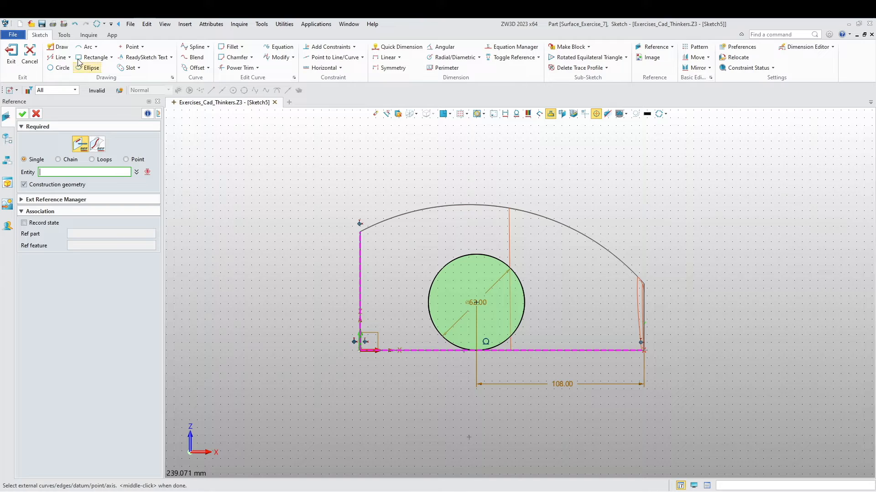
- Draw an arc with a radius of about 119 mm from the vertical edge's upper end, tangent to the circle's lower left side
{"action": "left_click", "coordinate": [85, 46]}
{"action": "left_click", "coordinate": [360, 233]}
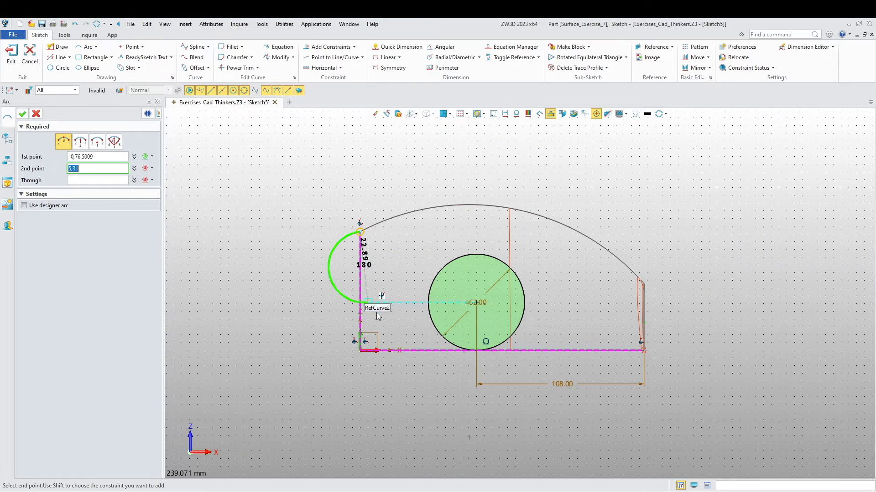
{"action": "scroll", "coordinate": [406, 344], "scroll_direction": "up", "scroll_amount": 3}
{"action": "right_click", "coordinate": [421, 314]}
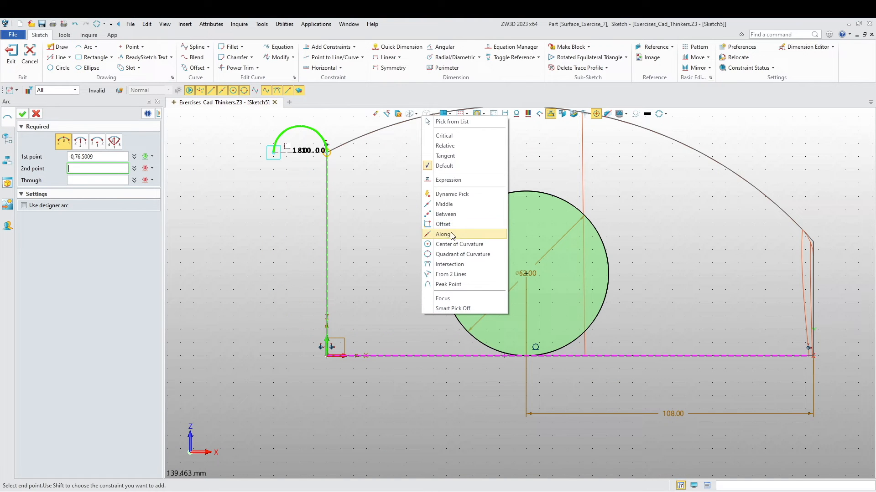
{"action": "left_click", "coordinate": [445, 156]}
{"action": "left_click", "coordinate": [456, 324]}
{"action": "left_click", "coordinate": [420, 246]}
{"action": "middle_click", "coordinate": [371, 276]}
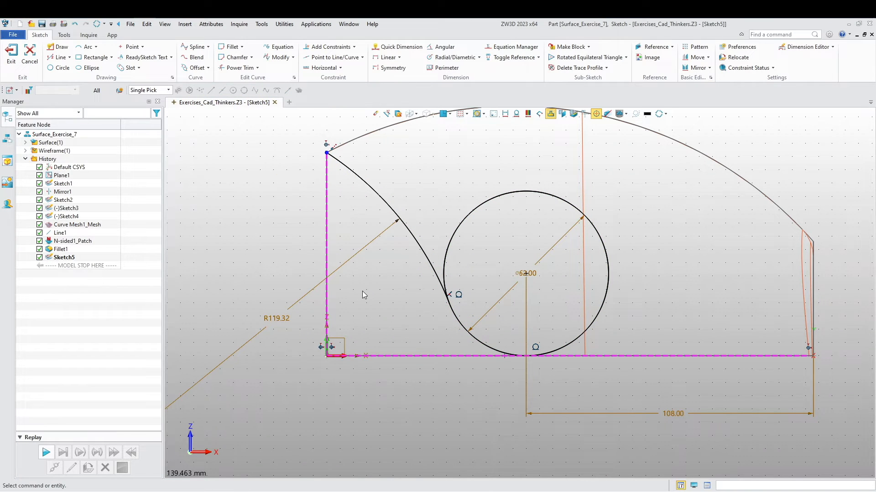
- Set the tangent arc's radius to 183 mm
{"action": "double_click", "coordinate": [359, 251]}
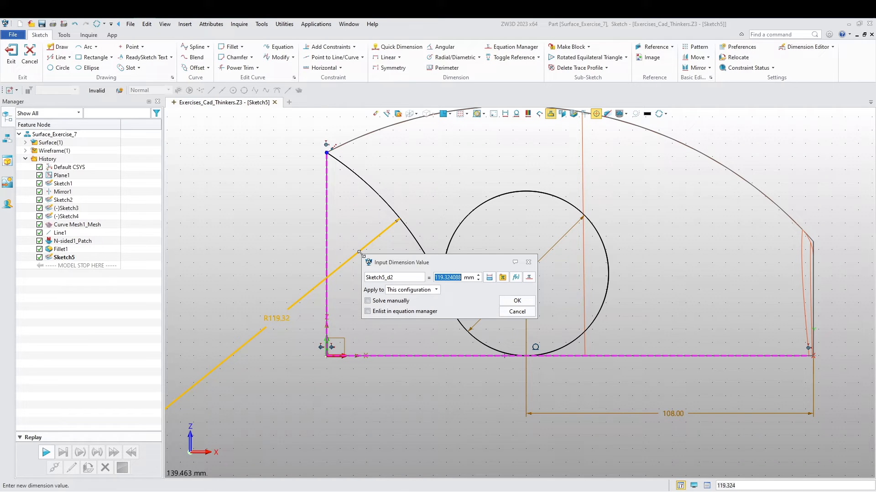
{"action": "type", "text": "2"}
{"action": "key", "text": "Return"}
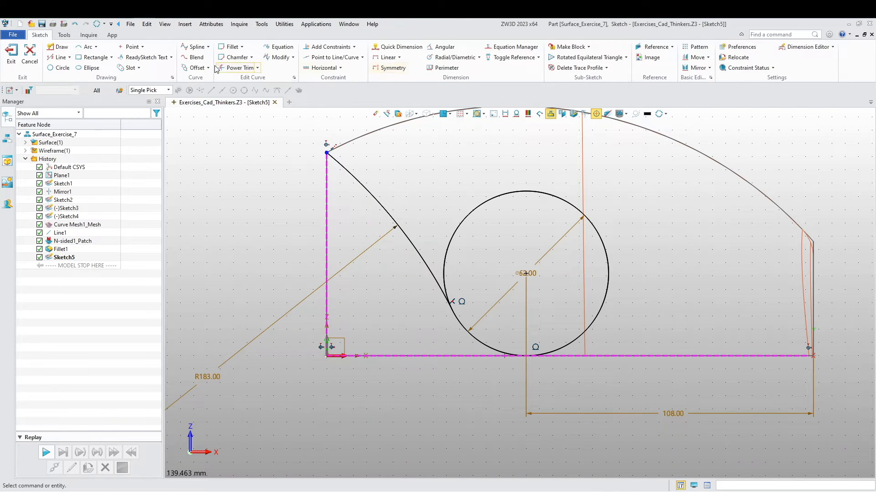
- Power trim the circle to the short lower arc joining the 183 mm arc to the bottom edge, and exit the sketch
{"action": "left_click", "coordinate": [236, 69]}
{"action": "mouse_move", "coordinate": [422, 166]}
{"action": "left_mouse_down"}
{"action": "mouse_move", "coordinate": [487, 211]}
{"action": "mouse_move", "coordinate": [508, 241]}
{"action": "left_mouse_up"}
{"action": "scroll", "coordinate": [494, 223], "scroll_direction": "down", "scroll_amount": 3}
{"action": "mouse_move", "coordinate": [494, 222]}
{"action": "right_mouse_down"}
{"action": "mouse_move", "coordinate": [393, 273]}
{"action": "mouse_move", "coordinate": [401, 258]}
{"action": "mouse_move", "coordinate": [420, 328]}
{"action": "mouse_move", "coordinate": [413, 289]}
{"action": "mouse_move", "coordinate": [374, 346]}
{"action": "mouse_move", "coordinate": [373, 373]}
{"action": "mouse_move", "coordinate": [392, 364]}
{"action": "mouse_move", "coordinate": [398, 401]}
{"action": "mouse_move", "coordinate": [393, 365]}
{"action": "right_mouse_up"}
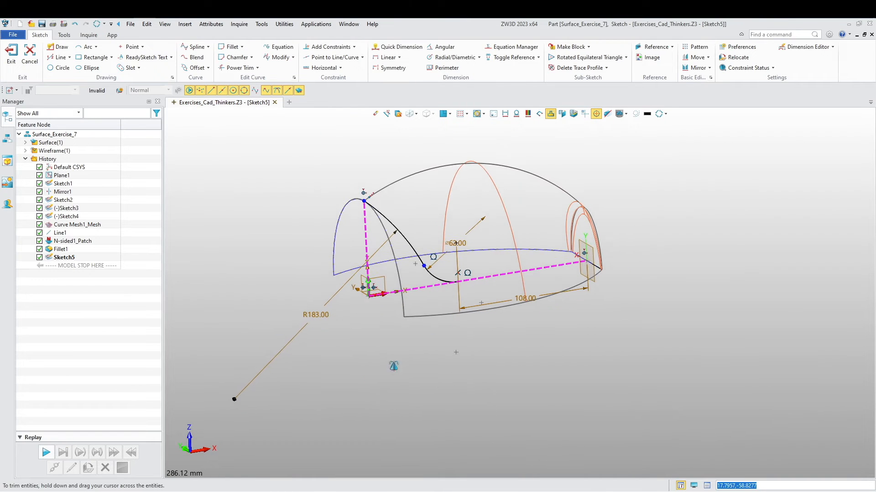
{"action": "left_click", "coordinate": [22, 54]}
- Extrude the new arc profile as a two-sided surface from -94 mm to 102.5 mm, with the model displayed shaded
{"action": "right_click_drag", "start_coordinate": [300, 314], "coordinate": [362, 355]}
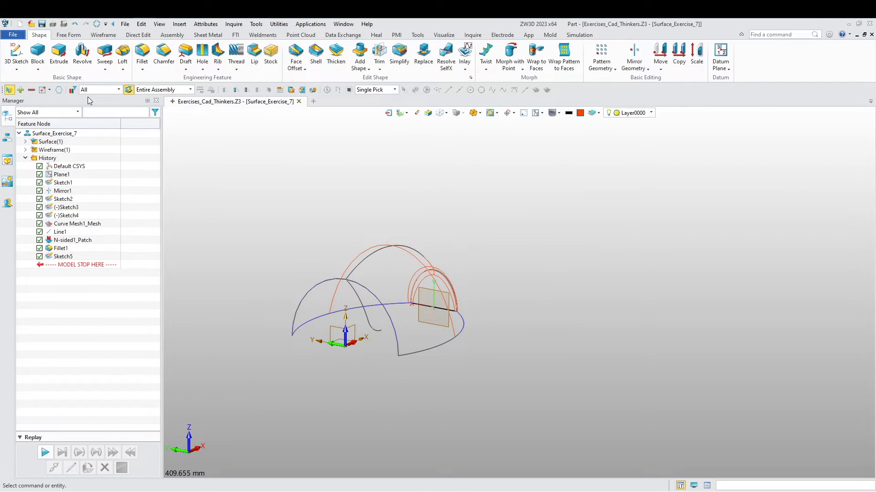
{"action": "left_click", "coordinate": [59, 54]}
{"action": "left_click", "coordinate": [373, 341]}
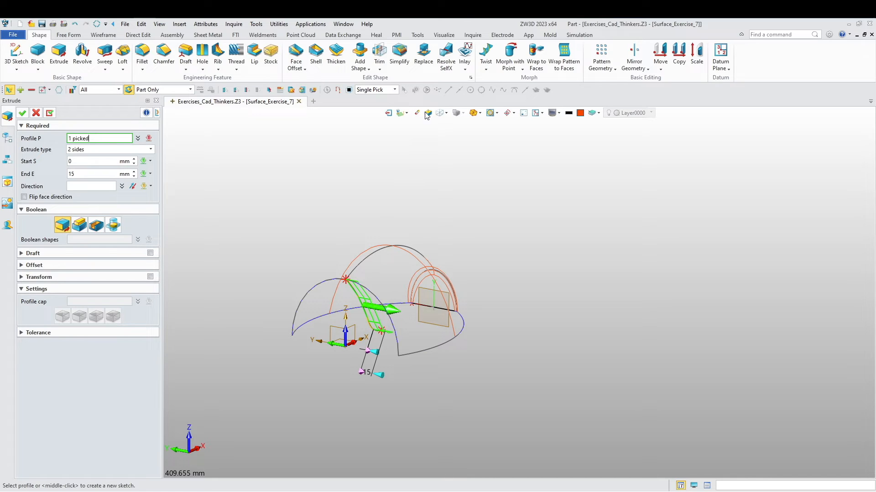
{"action": "left_click", "coordinate": [439, 116]}
{"action": "scroll", "coordinate": [379, 372], "scroll_direction": "up", "scroll_amount": 1}
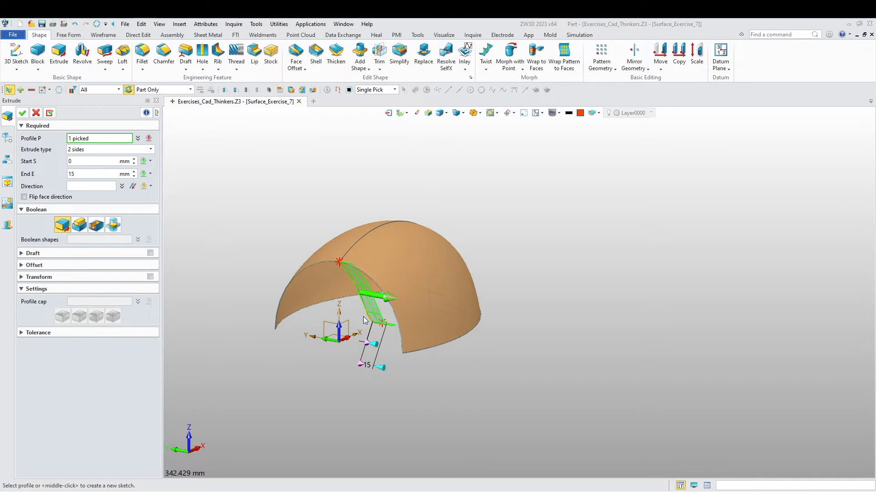
{"action": "left_click", "coordinate": [382, 368]}
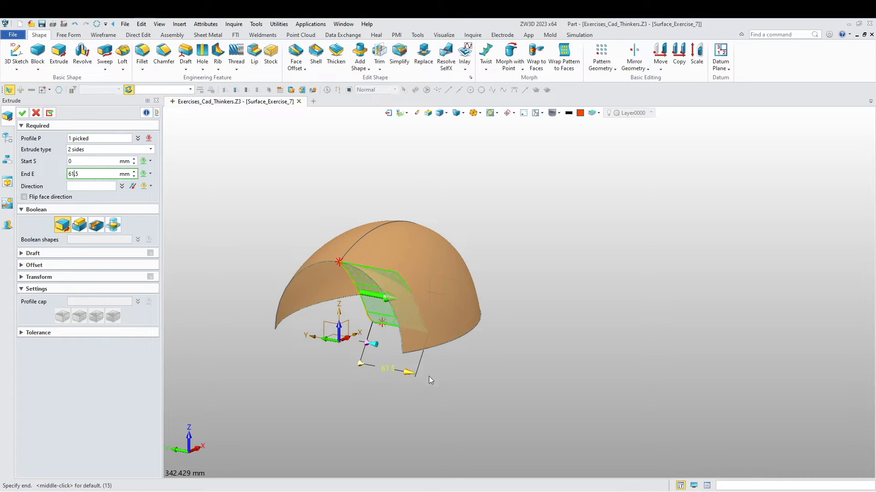
{"action": "left_click", "coordinate": [464, 385]}
{"action": "left_click", "coordinate": [374, 345]}
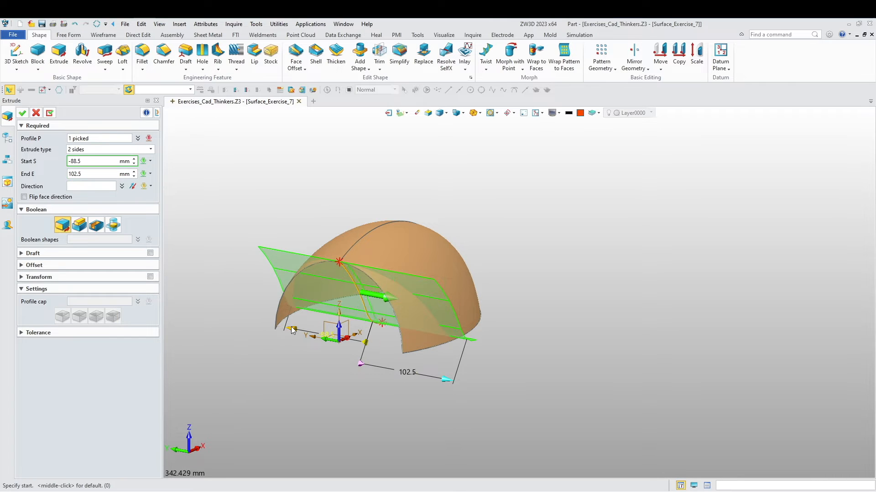
{"action": "middle_click_drag", "start_coordinate": [286, 331], "coordinate": [258, 376]}
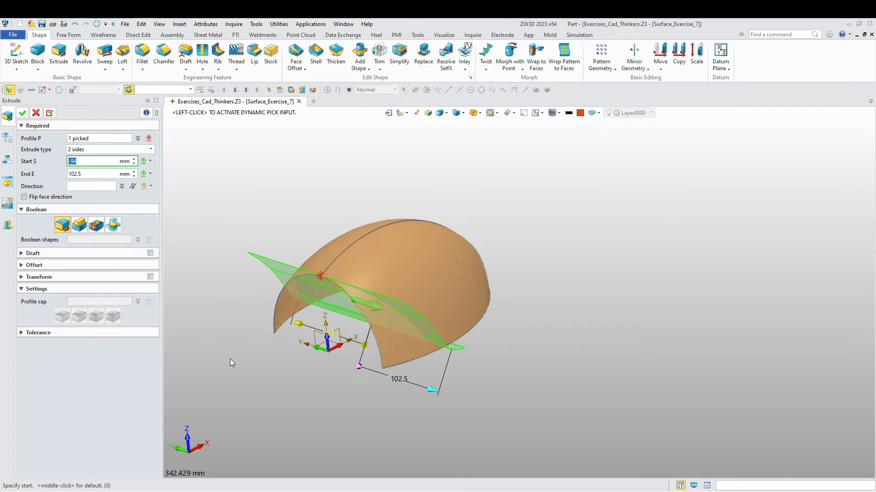
{"action": "left_click", "coordinate": [23, 113]}
- Trim the dome to the two faces of the extruded surface, flipping the side to keep and discarding the trimming faces
{"action": "mouse_move", "coordinate": [219, 251]}
{"action": "middle_mouse_down"}
{"action": "mouse_move", "coordinate": [238, 281]}
{"action": "mouse_move", "coordinate": [266, 242]}
{"action": "mouse_move", "coordinate": [235, 288]}
{"action": "mouse_move", "coordinate": [260, 267]}
{"action": "mouse_move", "coordinate": [218, 211]}
{"action": "middle_mouse_up"}
{"action": "left_click", "coordinate": [69, 35]}
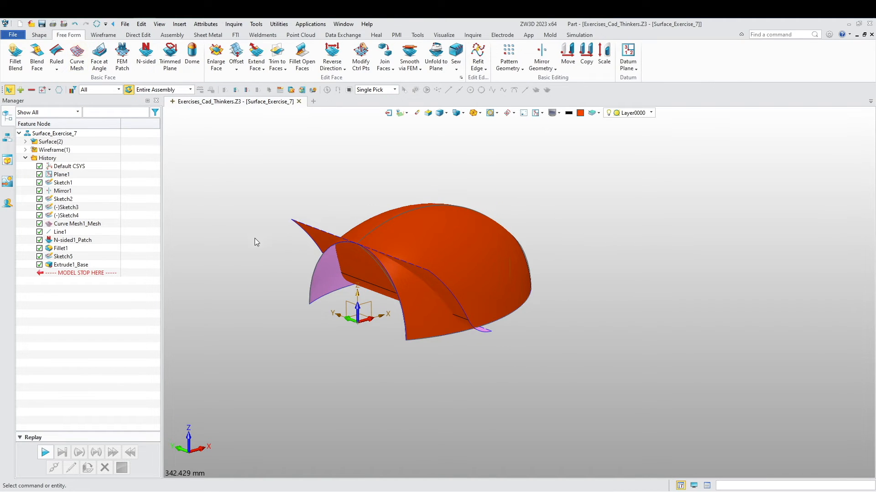
{"action": "middle_click_drag", "start_coordinate": [254, 238], "coordinate": [243, 252]}
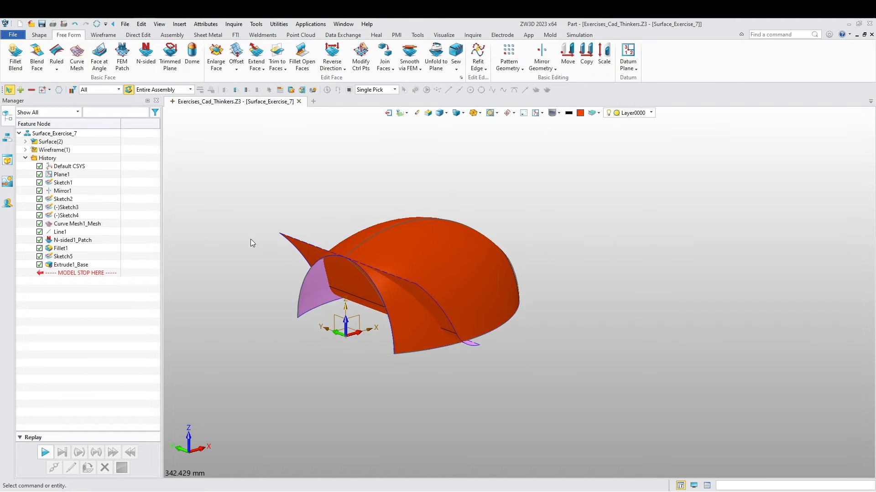
{"action": "left_click", "coordinate": [278, 54]}
{"action": "left_click", "coordinate": [446, 275]}
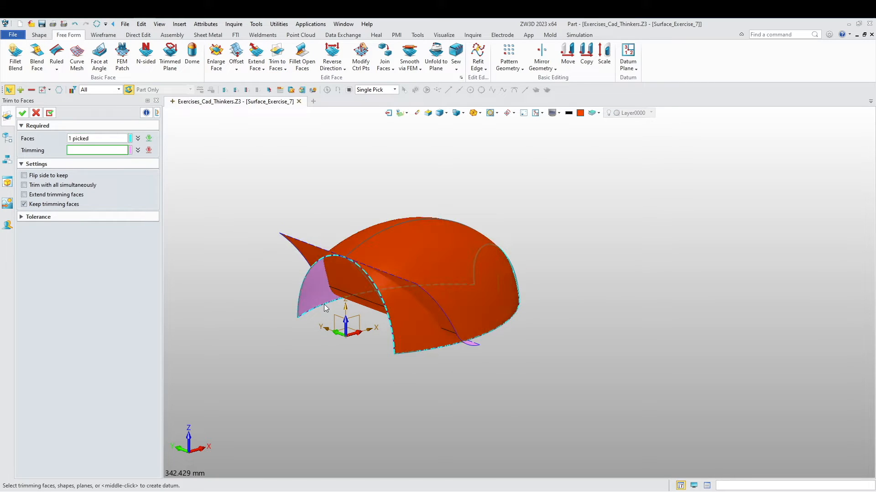
{"action": "right_click_drag", "start_coordinate": [324, 305], "coordinate": [333, 270]}
{"action": "left_click", "coordinate": [336, 270]}
{"action": "left_click", "coordinate": [376, 308]}
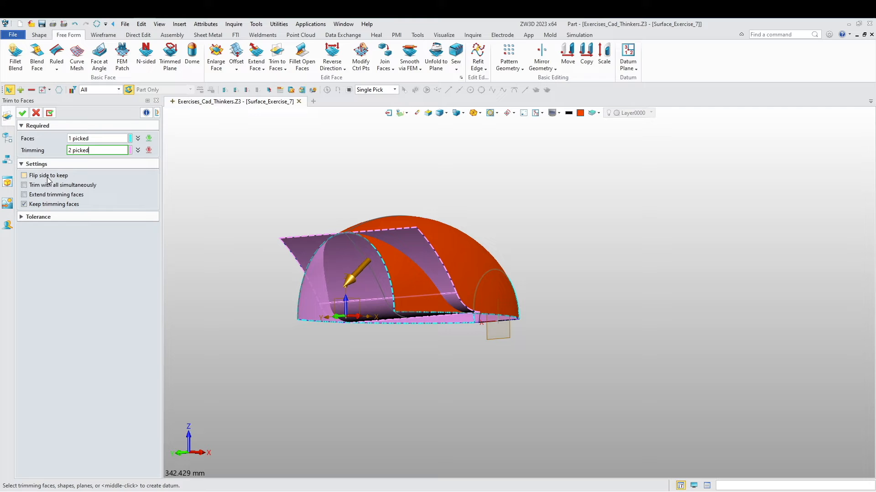
{"action": "right_click_drag", "start_coordinate": [209, 293], "coordinate": [219, 333]}
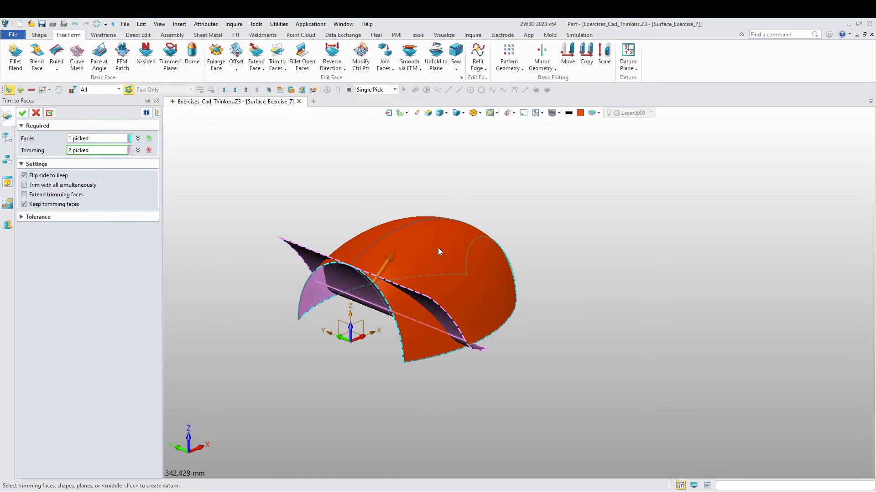
{"action": "right_click_drag", "start_coordinate": [268, 284], "coordinate": [264, 300]}
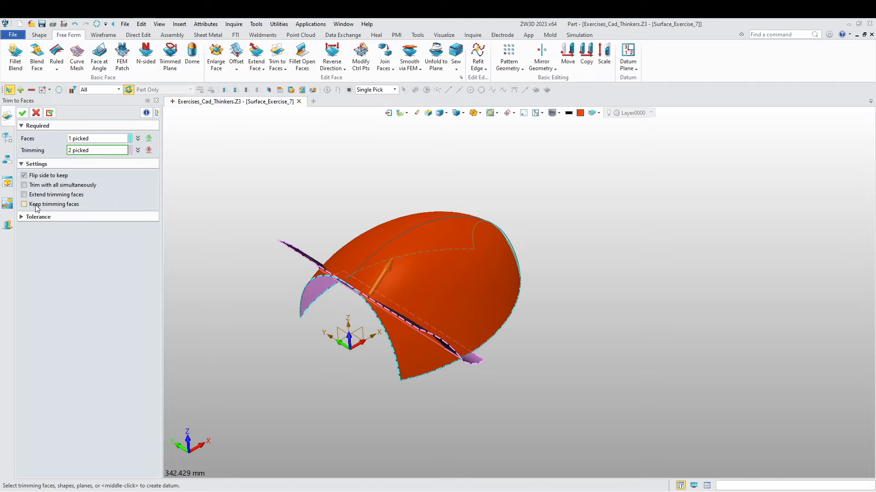
{"action": "left_click", "coordinate": [21, 114]}
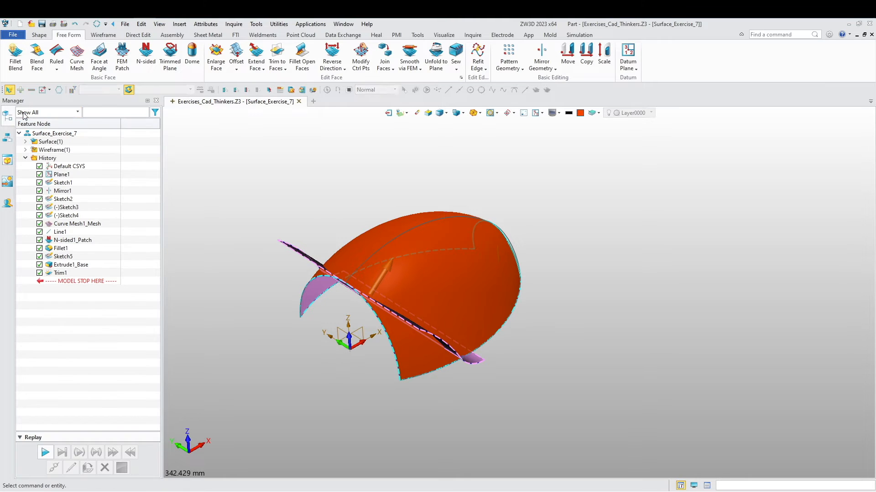
{"action": "right_click_drag", "start_coordinate": [185, 244], "coordinate": [321, 301]}
- Thicken the trimmed dome sheet by -1 mm without keeping the original sheet
{"action": "left_click", "coordinate": [38, 35]}
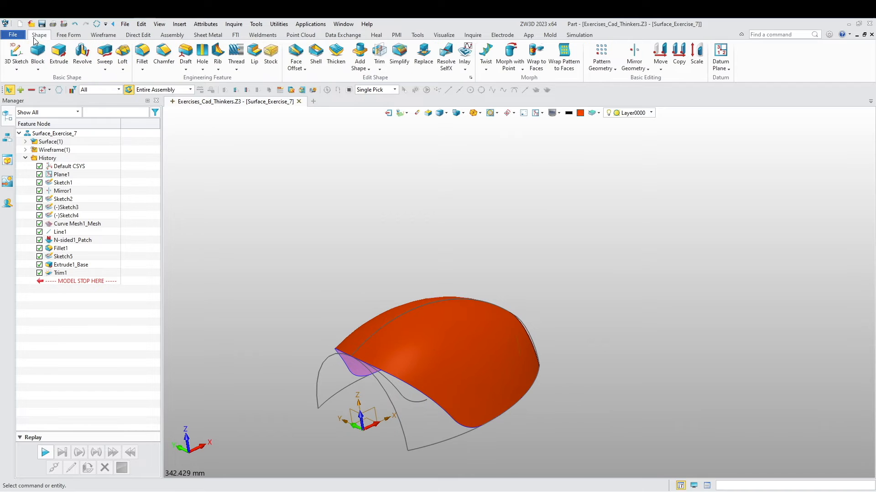
{"action": "right_click_drag", "start_coordinate": [207, 174], "coordinate": [295, 132]}
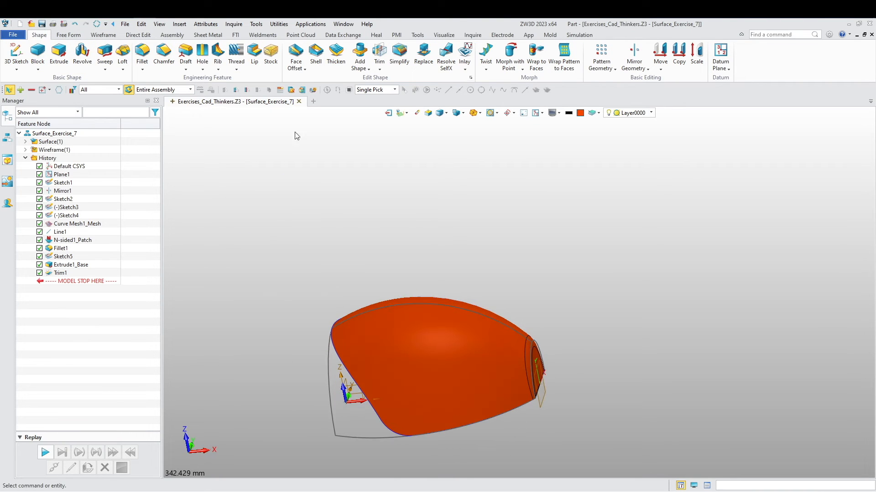
{"action": "left_click", "coordinate": [336, 53]}
{"action": "left_click", "coordinate": [420, 338]}
{"action": "left_click", "coordinate": [75, 161]}
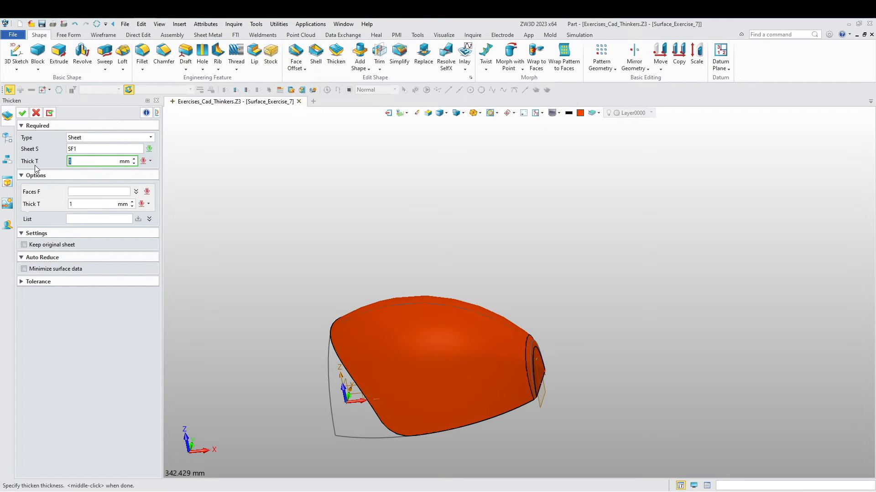
{"action": "left_click", "coordinate": [22, 114]}
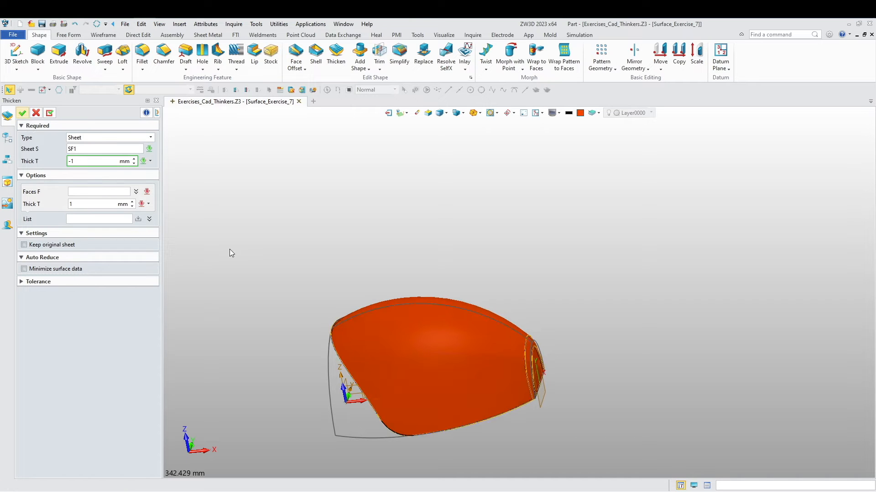
{"action": "middle_click_drag", "start_coordinate": [237, 256], "coordinate": [314, 245]}
{"action": "scroll", "coordinate": [524, 382], "scroll_direction": "up", "scroll_amount": 4}
{"action": "mouse_move", "coordinate": [510, 360]}
{"action": "middle_mouse_down"}
{"action": "mouse_move", "coordinate": [501, 274]}
{"action": "mouse_move", "coordinate": [445, 284]}
{"action": "mouse_move", "coordinate": [494, 301]}
{"action": "mouse_move", "coordinate": [481, 333]}
{"action": "mouse_move", "coordinate": [447, 328]}
{"action": "mouse_move", "coordinate": [452, 365]}
{"action": "mouse_move", "coordinate": [438, 357]}
{"action": "mouse_move", "coordinate": [454, 386]}
{"action": "mouse_move", "coordinate": [445, 405]}
{"action": "mouse_move", "coordinate": [438, 396]}
{"action": "middle_mouse_up"}
{"action": "right_click", "coordinate": [222, 254]}
{"action": "left_click", "coordinate": [241, 303]}
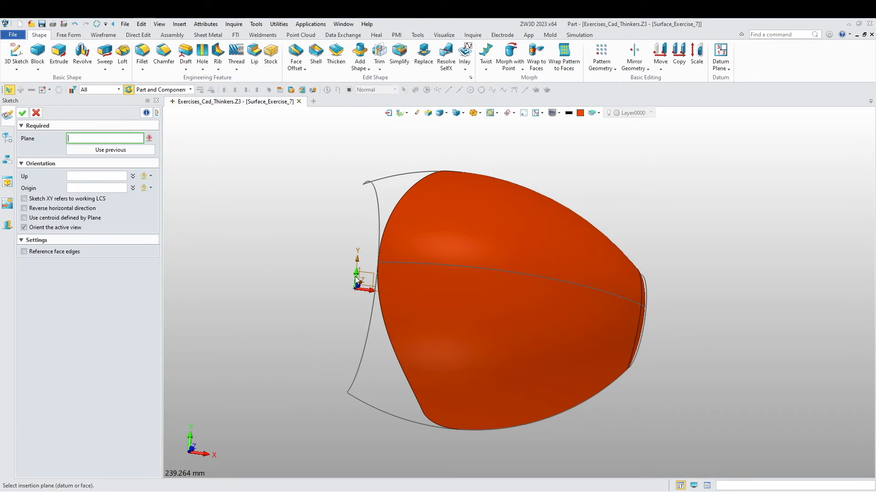
{"action": "left_click", "coordinate": [357, 282]}
{"action": "middle_click", "coordinate": [253, 240]}
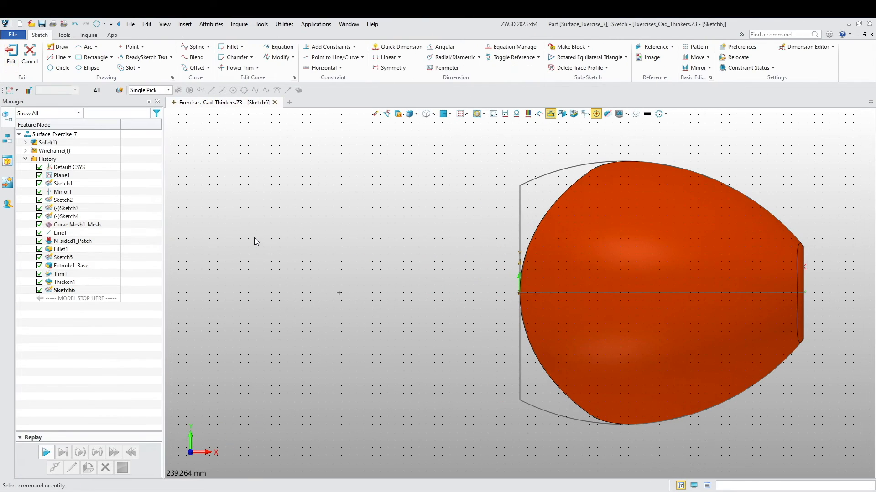
{"action": "scroll", "coordinate": [254, 239], "scroll_direction": "down", "scroll_amount": 3}
{"action": "middle_click_drag", "start_coordinate": [276, 311], "coordinate": [268, 254]}
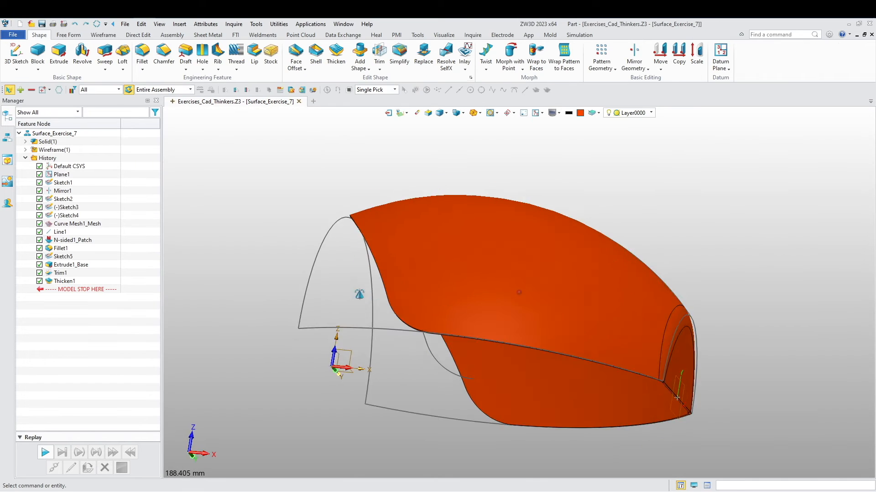
- Start a sketch on the XY plane with the Y axis running horizontally, and display the model as wireframe
{"action": "scroll", "coordinate": [410, 297], "scroll_direction": "up", "scroll_amount": 3}
{"action": "mouse_move", "coordinate": [300, 389]}
{"action": "middle_mouse_down"}
{"action": "mouse_move", "coordinate": [375, 360]}
{"action": "mouse_move", "coordinate": [396, 372]}
{"action": "middle_mouse_up"}
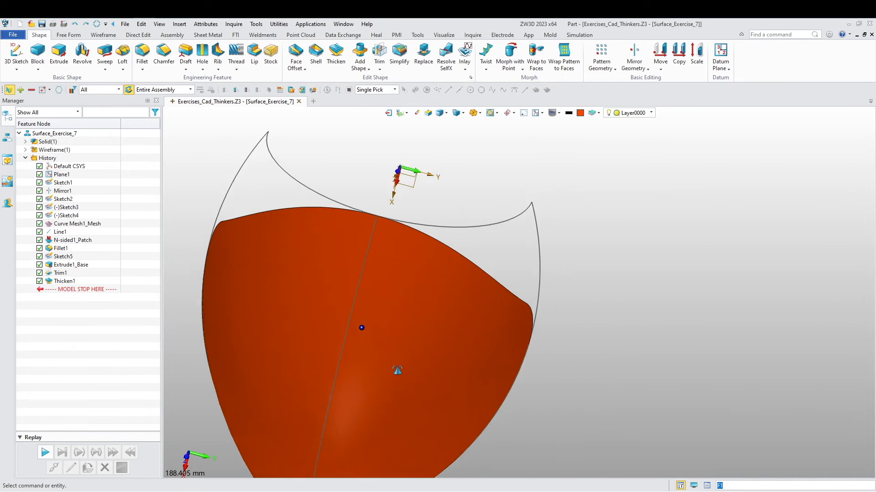
{"action": "right_click", "coordinate": [528, 175]}
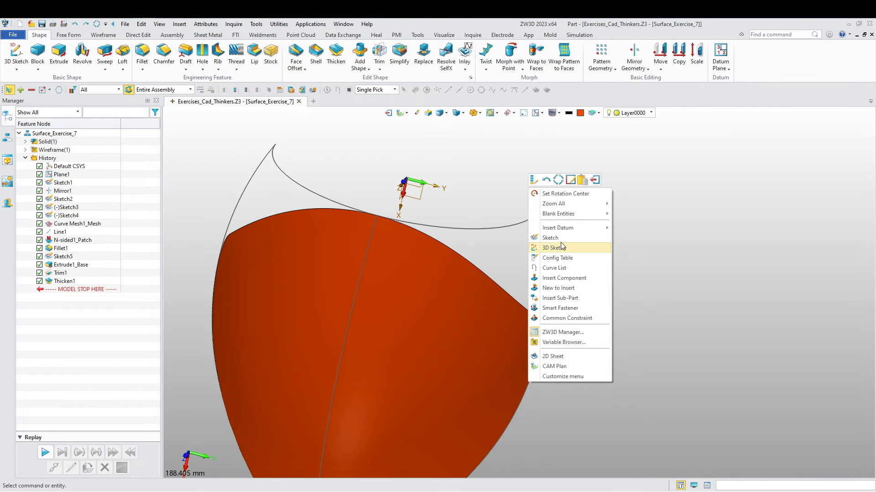
{"action": "left_click", "coordinate": [550, 238]}
{"action": "middle_click", "coordinate": [454, 192]}
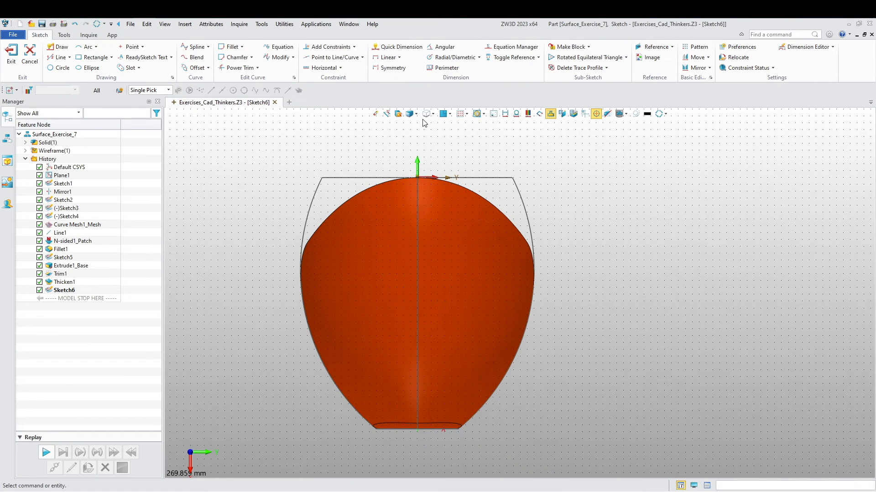
{"action": "left_click", "coordinate": [410, 115]}
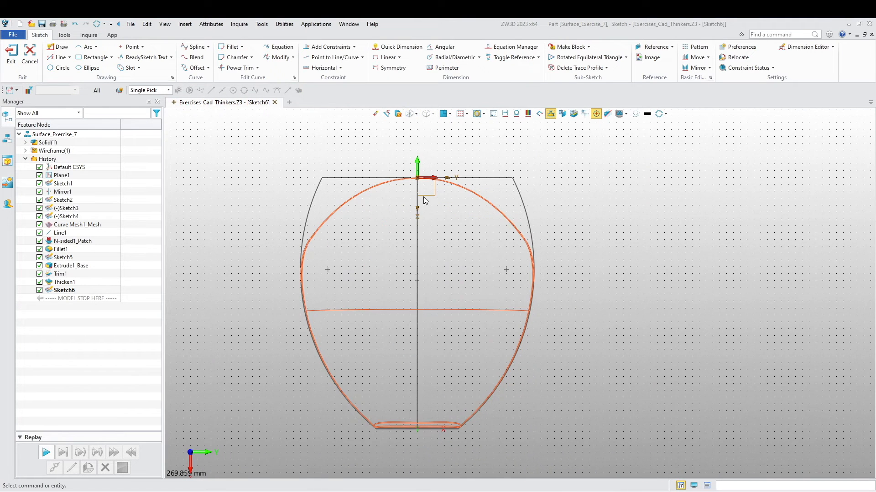
- Draw a horizontal slot of 10 mm radius with its centers at (-25, -30) and (25, -30)
{"action": "left_click", "coordinate": [130, 67]}
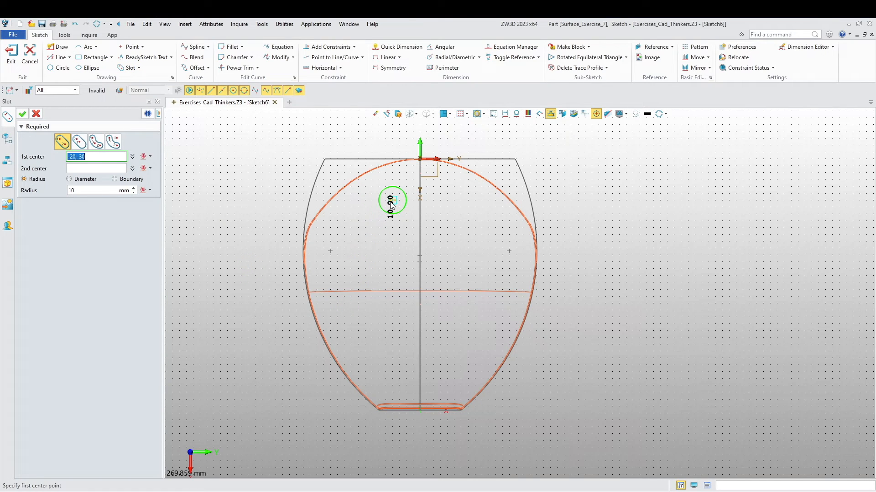
{"action": "left_click", "coordinate": [388, 202]}
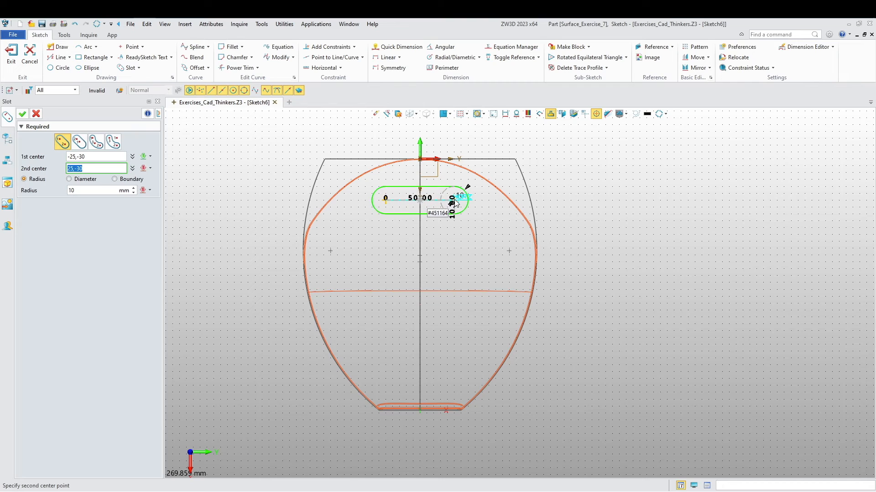
{"action": "left_click", "coordinate": [453, 202]}
{"action": "middle_click", "coordinate": [398, 249]}
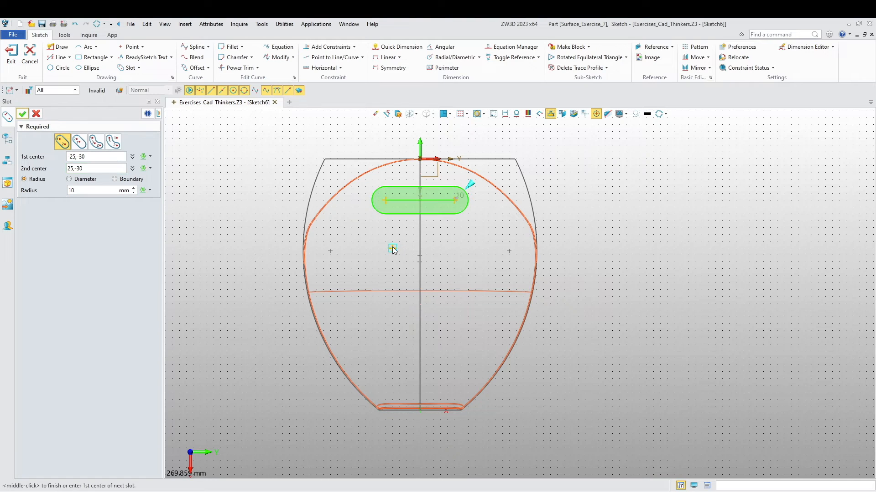
- Draw two wider horizontal slots of 10 mm radius below the first one, crossing the center line
{"action": "left_click", "coordinate": [359, 243]}
{"action": "left_click", "coordinate": [462, 241]}
{"action": "middle_click", "coordinate": [316, 263]}
{"action": "middle_click", "coordinate": [358, 276]}
{"action": "middle_click", "coordinate": [369, 282]}
{"action": "left_click", "coordinate": [372, 274]}
{"action": "left_click", "coordinate": [465, 279]}
{"action": "middle_click", "coordinate": [467, 279]}
{"action": "middle_click", "coordinate": [370, 322]}
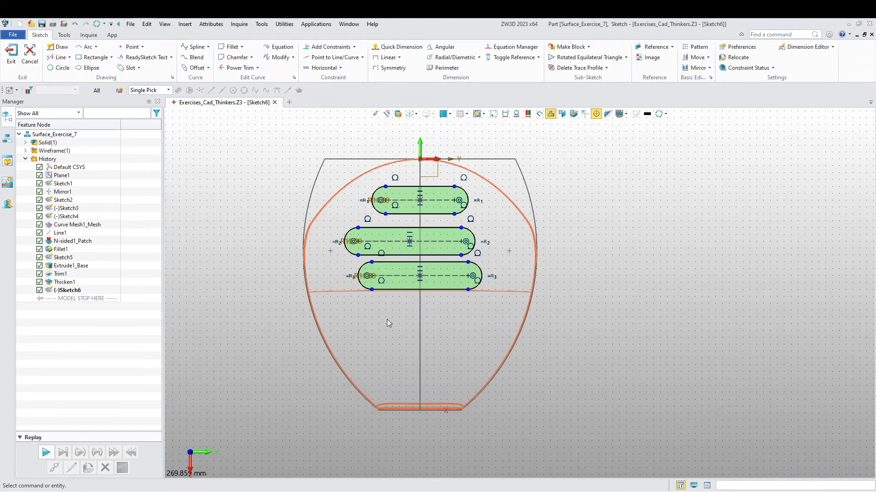
- Draw a fourth 10 mm radius slot lined up under the third, and a shorter fifth one from (-15, -140) to (20, -140)
{"action": "middle_click", "coordinate": [367, 321]}
{"action": "left_click", "coordinate": [371, 315]}
{"action": "left_click", "coordinate": [468, 319]}
{"action": "middle_click", "coordinate": [396, 344]}
{"action": "middle_click", "coordinate": [392, 357]}
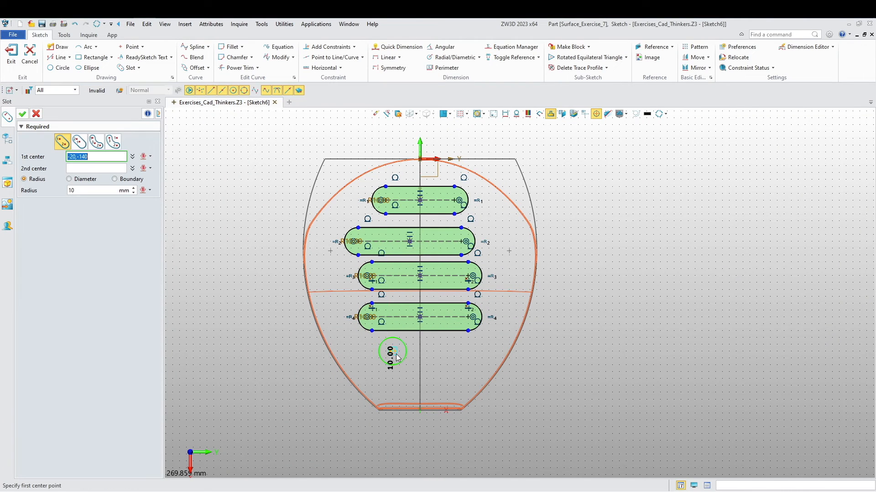
{"action": "left_click", "coordinate": [400, 352]}
{"action": "left_click", "coordinate": [449, 353]}
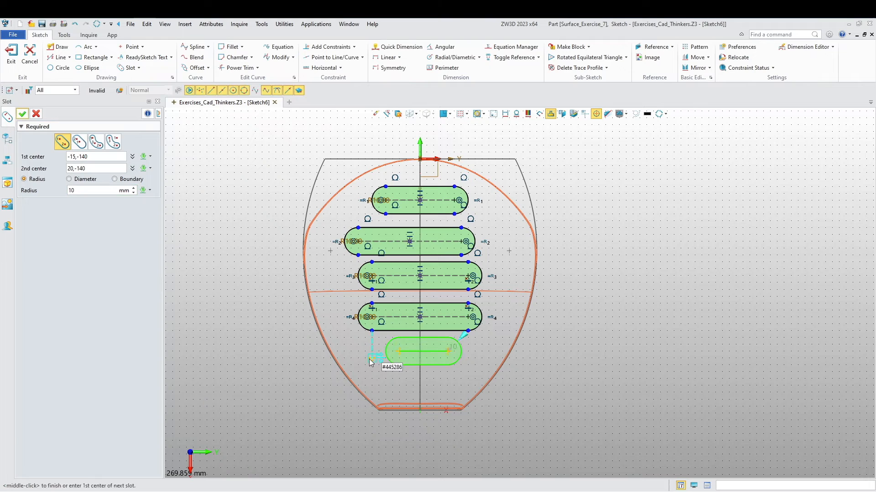
{"action": "middle_click", "coordinate": [371, 362]}
- Delete the Align X constraints that tie the ends of the third and fourth slots together
{"action": "scroll", "coordinate": [388, 350], "scroll_direction": "up", "scroll_amount": 3}
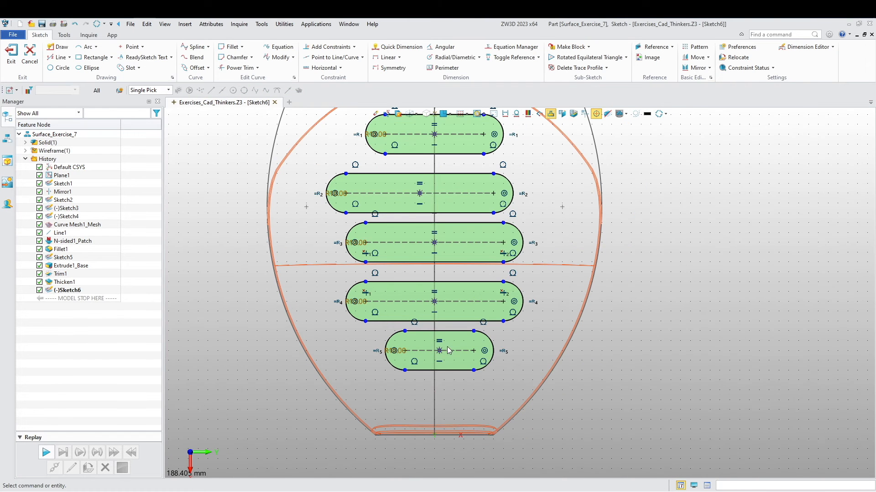
{"action": "right_click", "coordinate": [368, 298]}
{"action": "left_click", "coordinate": [392, 311]}
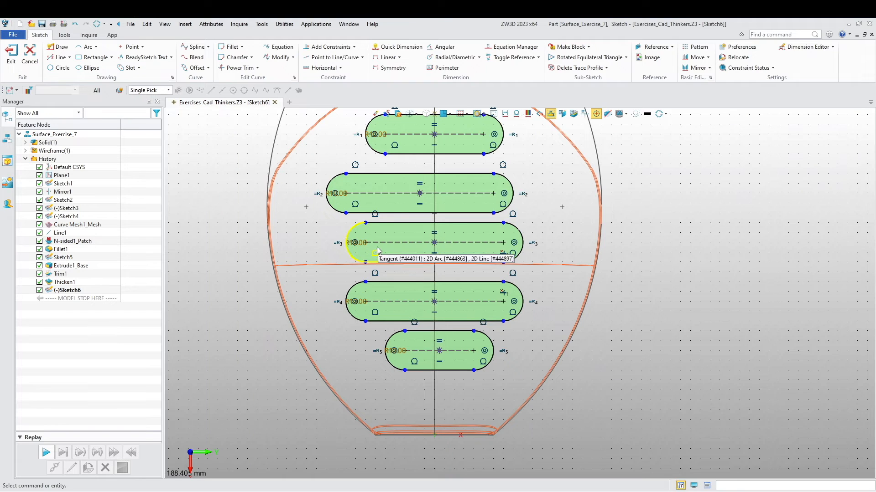
{"action": "right_click", "coordinate": [506, 254]}
{"action": "left_click", "coordinate": [527, 266]}
- Constrain the midpoints of all five slots to align vertically at the same X position
{"action": "middle_click_drag", "start_coordinate": [492, 292], "coordinate": [481, 349]}
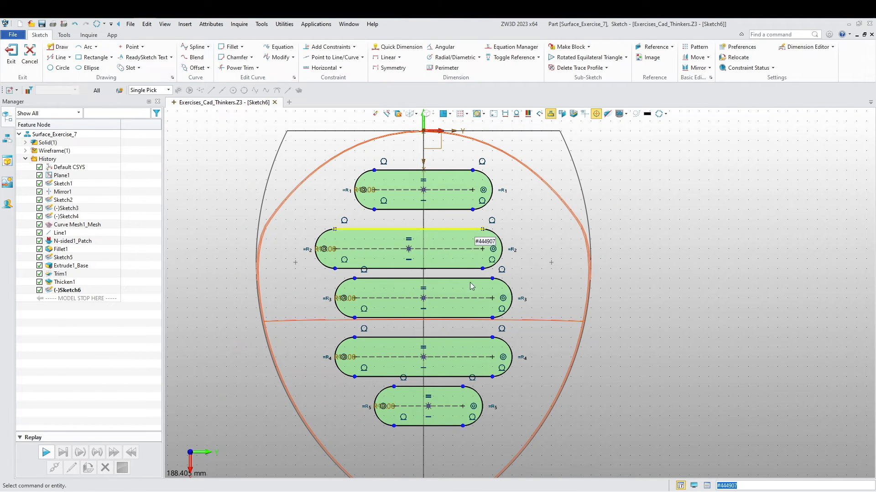
{"action": "scroll", "coordinate": [357, 262], "scroll_direction": "down", "scroll_amount": 3}
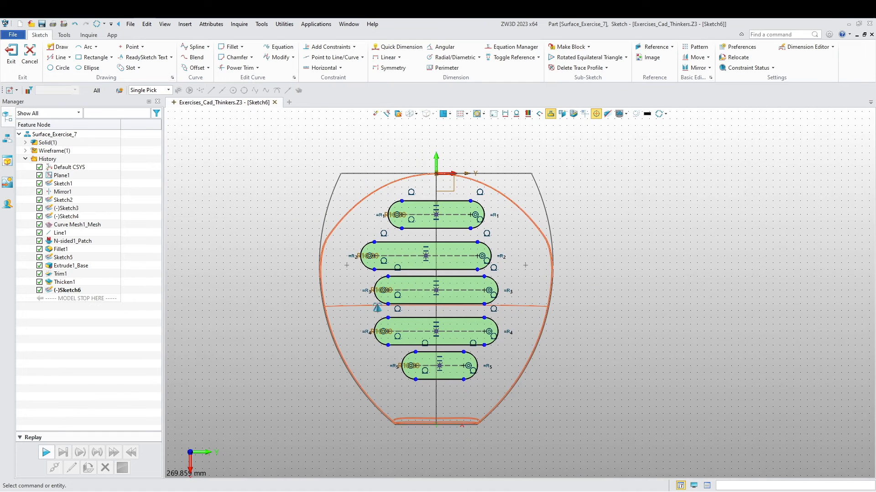
{"action": "middle_click_drag", "start_coordinate": [263, 221], "coordinate": [248, 255]}
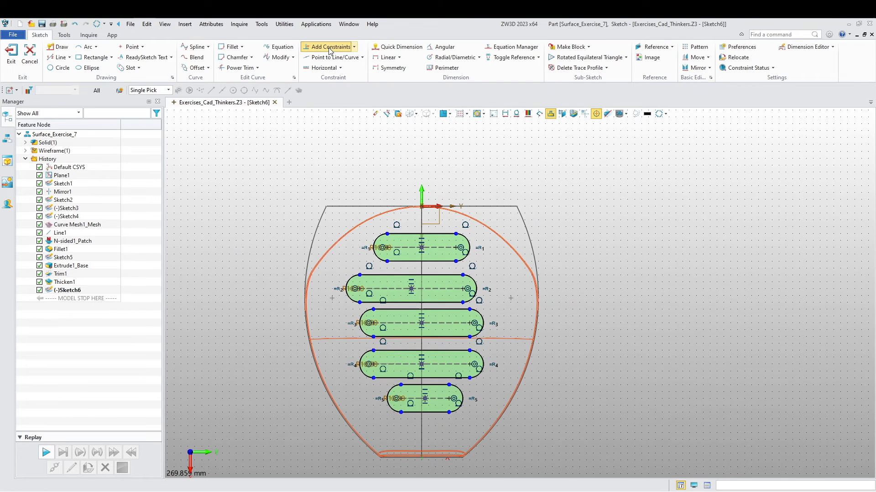
{"action": "left_click", "coordinate": [330, 47]}
{"action": "scroll", "coordinate": [385, 326], "scroll_direction": "up", "scroll_amount": 3}
{"action": "left_click", "coordinate": [439, 216]}
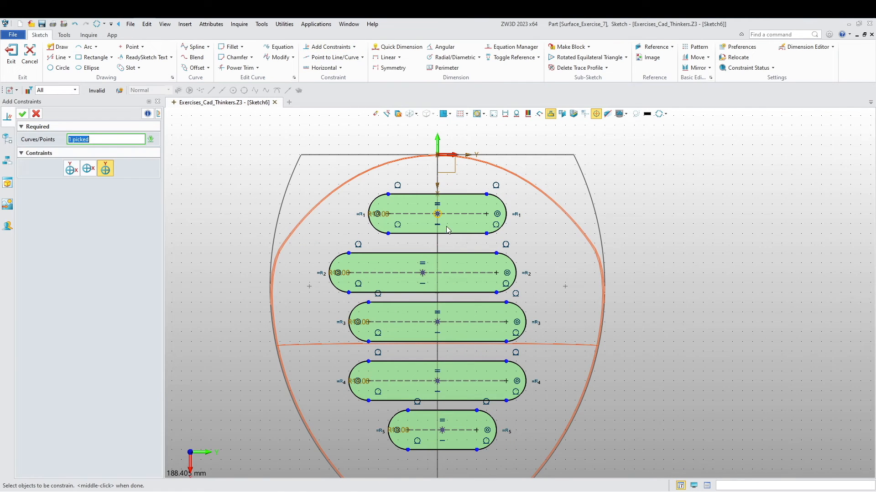
{"action": "left_click", "coordinate": [425, 275]}
{"action": "left_click", "coordinate": [436, 322]}
{"action": "left_click", "coordinate": [437, 382]}
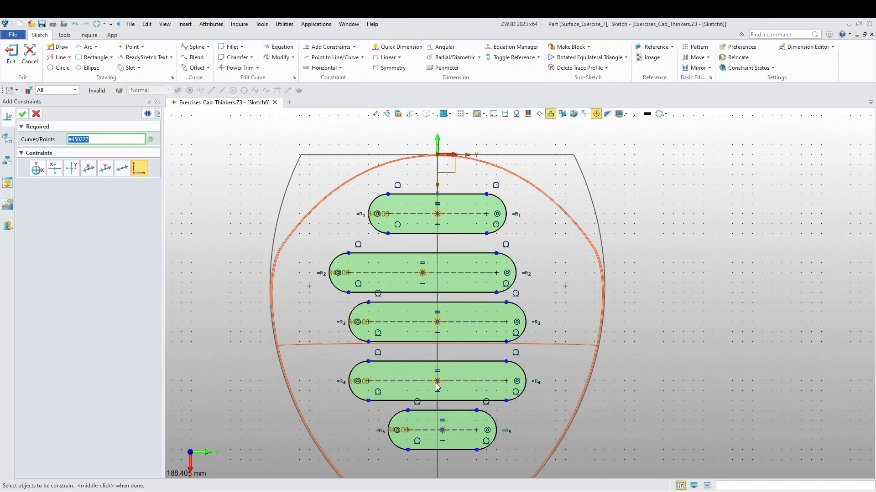
{"action": "left_click", "coordinate": [442, 431]}
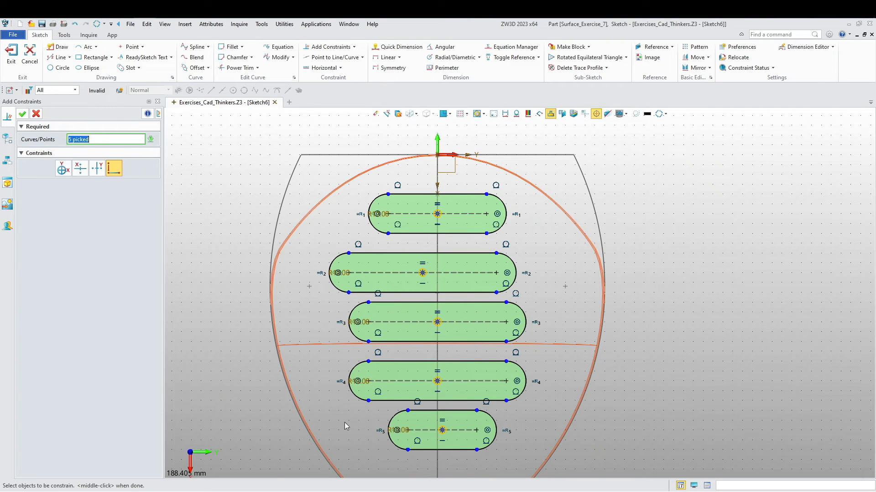
{"action": "left_click", "coordinate": [83, 171]}
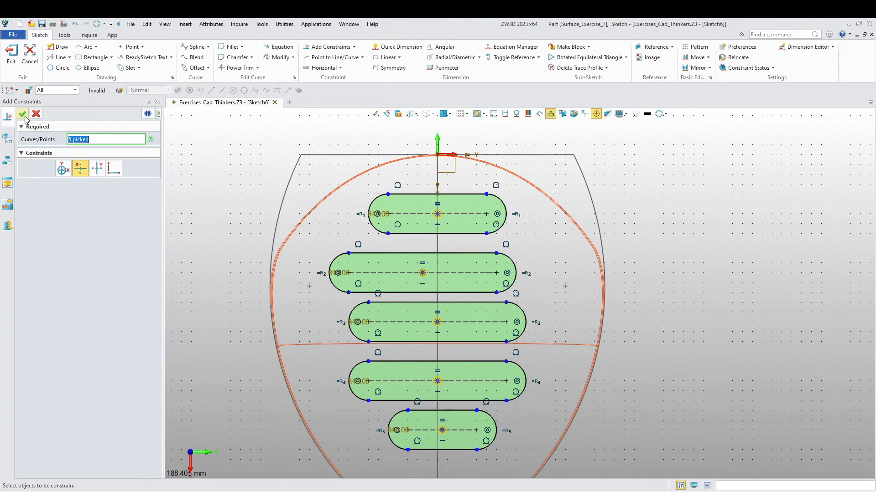
{"action": "left_click", "coordinate": [22, 115]}
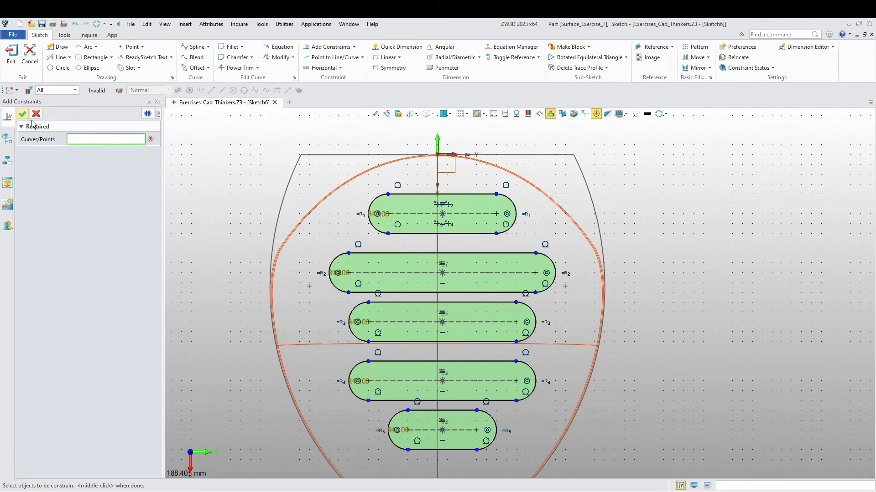
- Constrain the midpoints of all five slots to lie on the vertical center line
{"action": "left_click", "coordinate": [443, 214]}
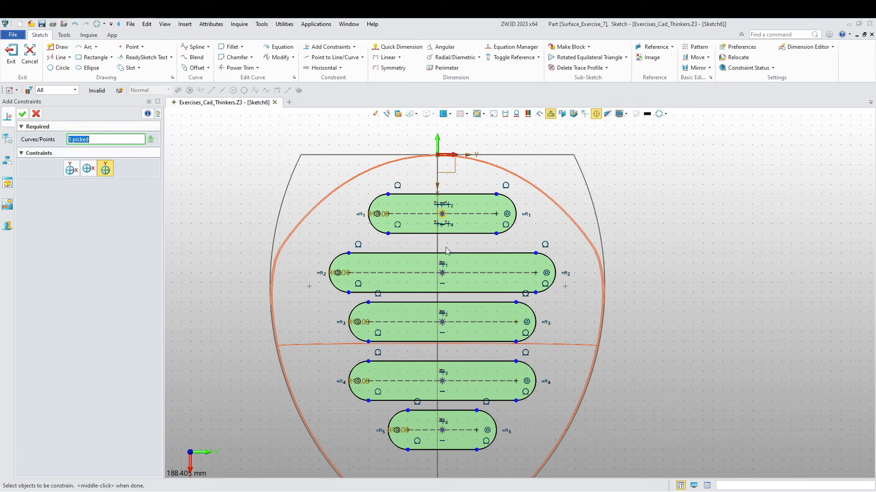
{"action": "left_click", "coordinate": [442, 322]}
{"action": "left_click", "coordinate": [442, 381]}
{"action": "left_click", "coordinate": [443, 431]}
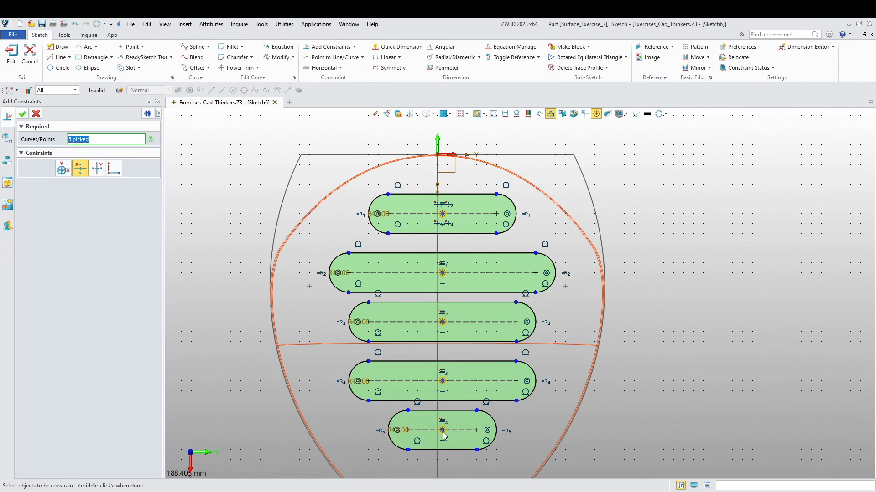
{"action": "left_click", "coordinate": [437, 358]}
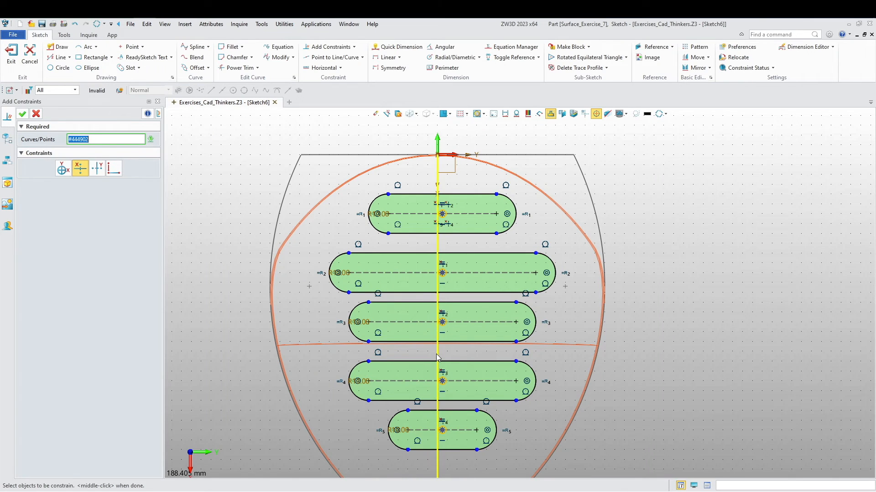
{"action": "left_click", "coordinate": [80, 168]}
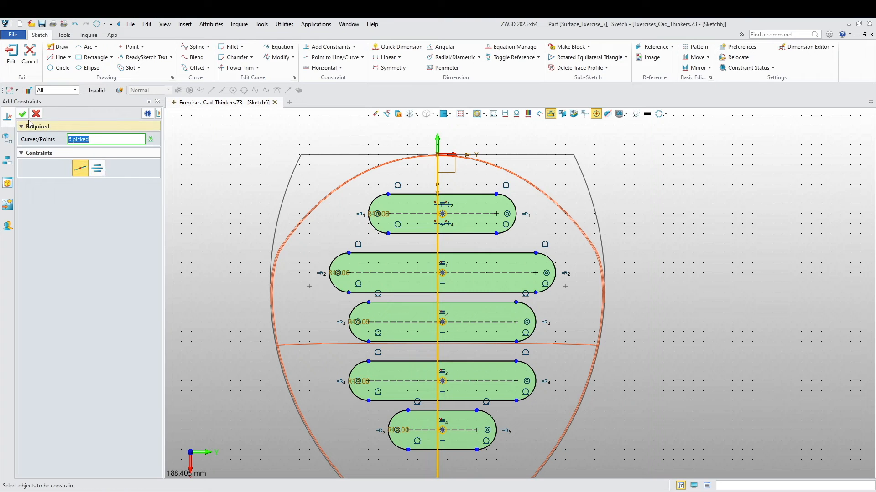
{"action": "scroll", "coordinate": [322, 242], "scroll_direction": "up", "scroll_amount": 2}
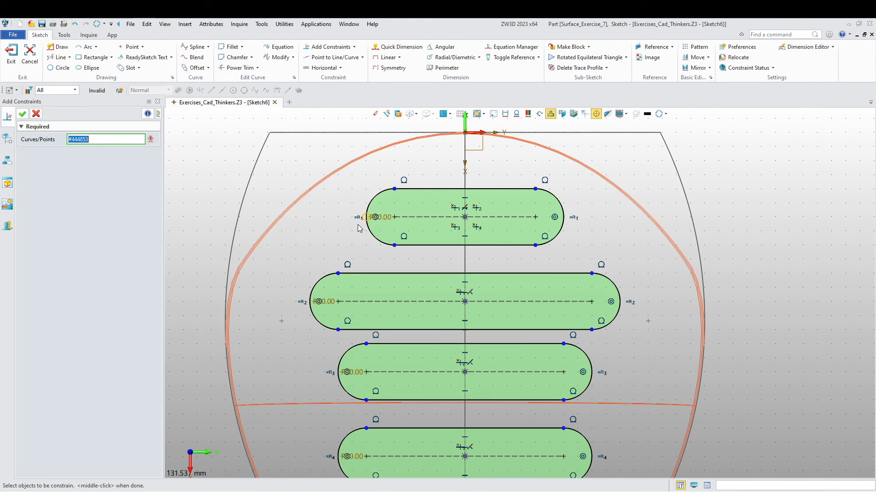
{"action": "scroll", "coordinate": [310, 249], "scroll_direction": "up", "scroll_amount": 2}
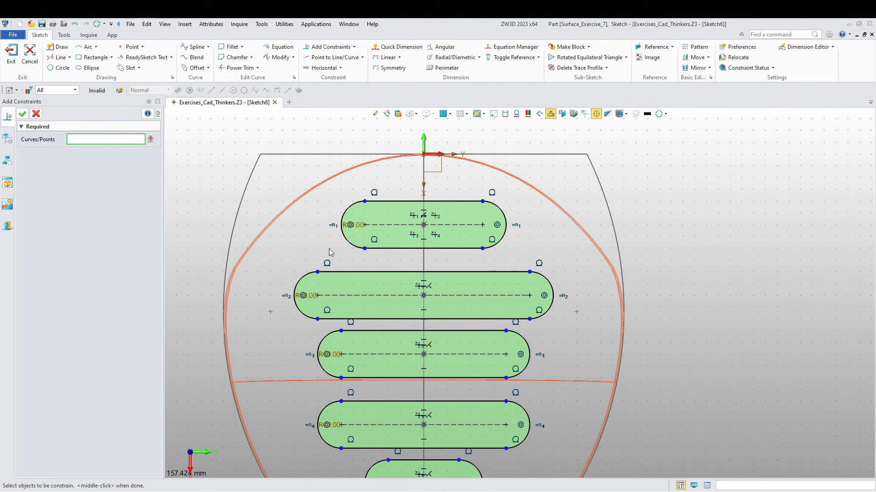
{"action": "scroll", "coordinate": [329, 249], "scroll_direction": "up", "scroll_amount": 2}
{"action": "middle_click", "coordinate": [376, 208]}
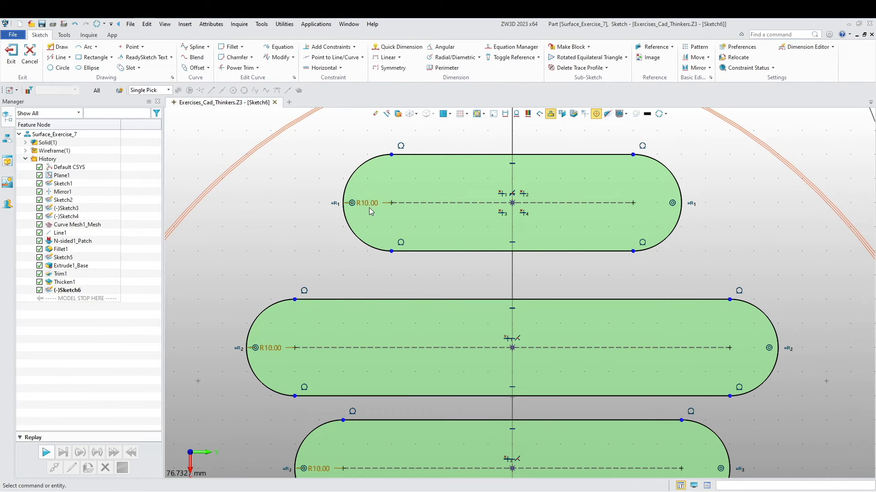
- Set the end radius of the first slot to 9 mm and of the second slot to 8 mm
{"action": "double_click", "coordinate": [370, 204]}
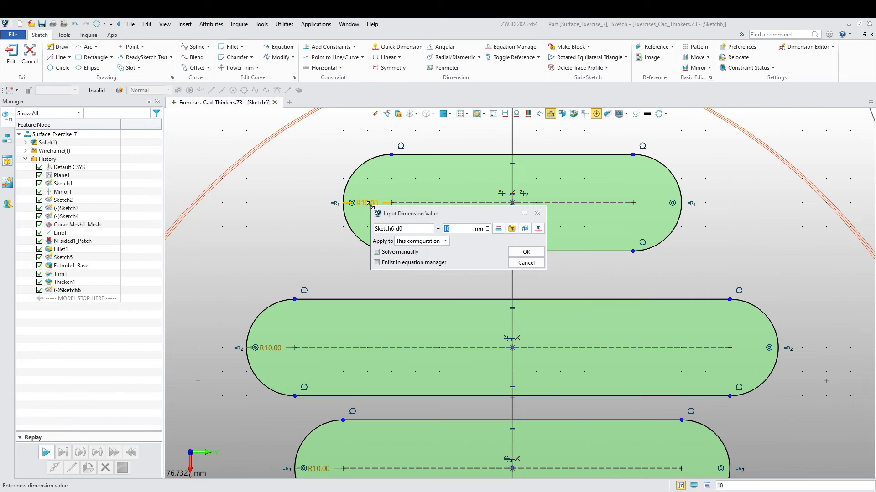
{"action": "type", "text": "9"}
{"action": "key", "text": "Return"}
{"action": "double_click", "coordinate": [270, 348]}
{"action": "key", "text": "Return"}
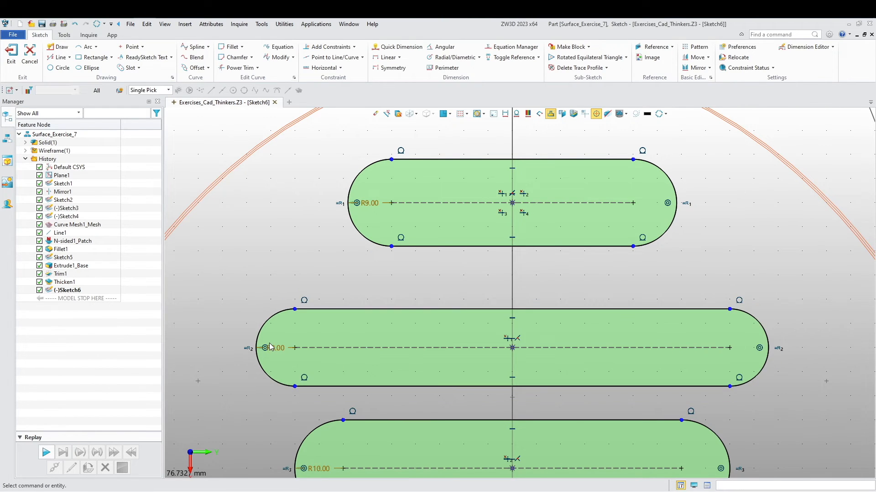
- Set the end radius of the third slot to 7 mm and of the fourth slot to 6 mm
{"action": "scroll", "coordinate": [281, 362], "scroll_direction": "down", "scroll_amount": 3}
{"action": "double_click", "coordinate": [315, 318]}
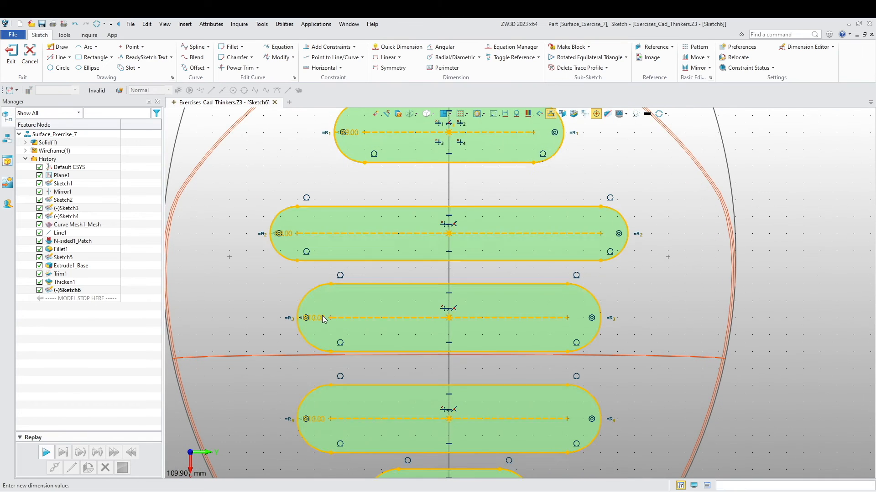
{"action": "type", "text": "7"}
{"action": "key", "text": "Return"}
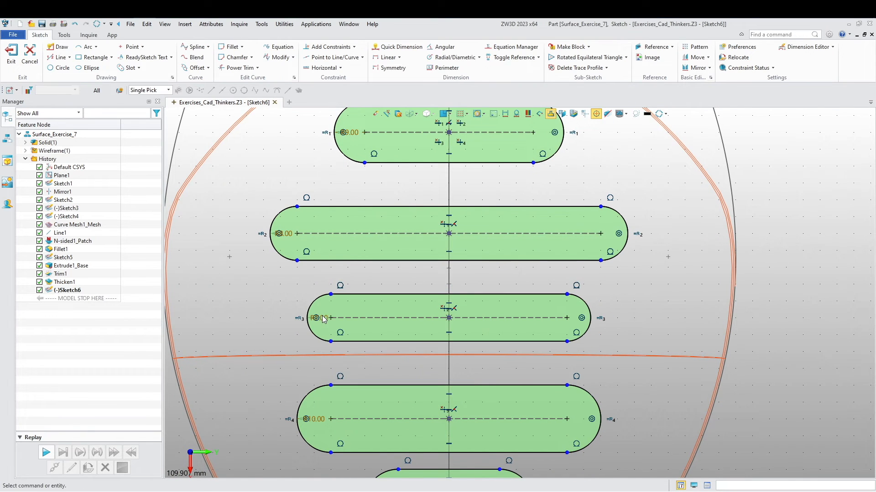
{"action": "double_click", "coordinate": [320, 419]}
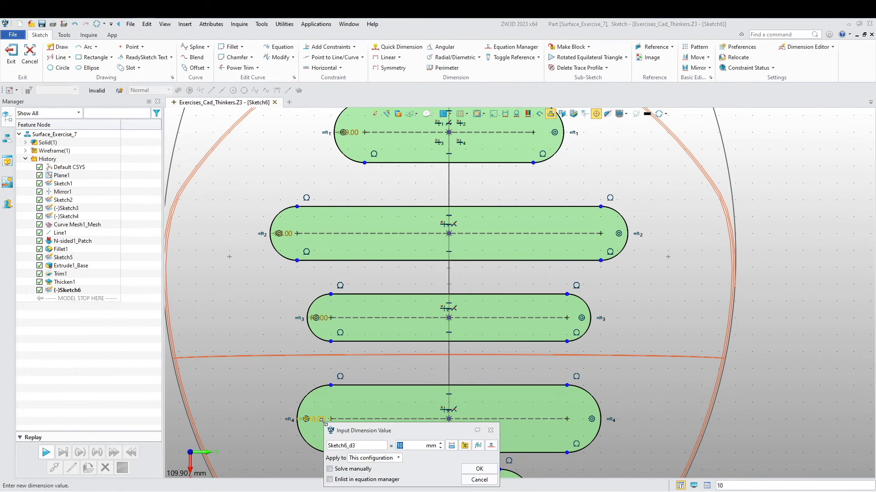
{"action": "key", "text": "Return"}
- Set the end radius of the fifth, lowest slot to 5 mm
{"action": "middle_click_drag", "start_coordinate": [284, 378], "coordinate": [266, 261]}
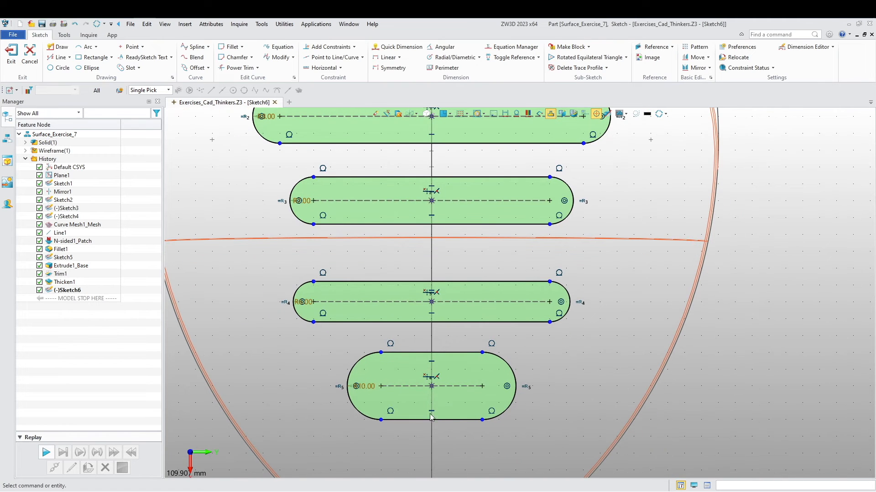
{"action": "double_click", "coordinate": [366, 387]}
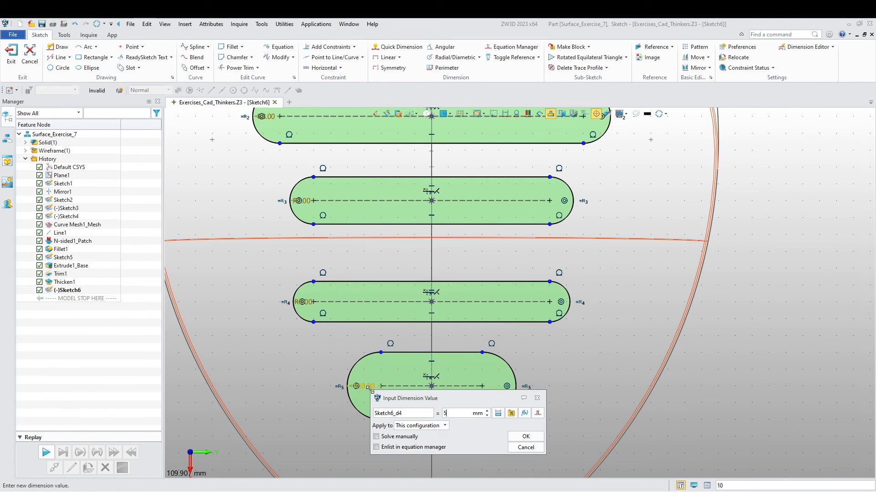
{"action": "key", "text": "Return"}
- Dimension the center-to-center length of the first slot at 50 mm
{"action": "scroll", "coordinate": [498, 232], "scroll_direction": "down", "scroll_amount": 3}
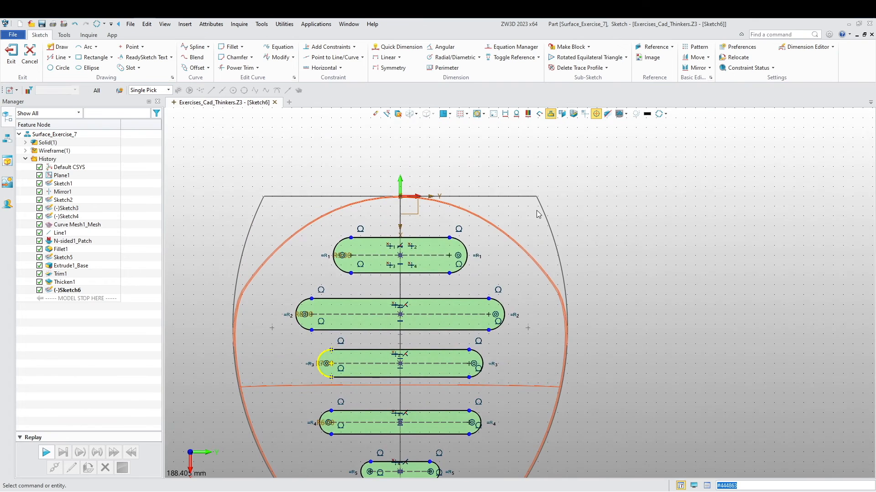
{"action": "scroll", "coordinate": [498, 232], "scroll_direction": "up", "scroll_amount": 2}
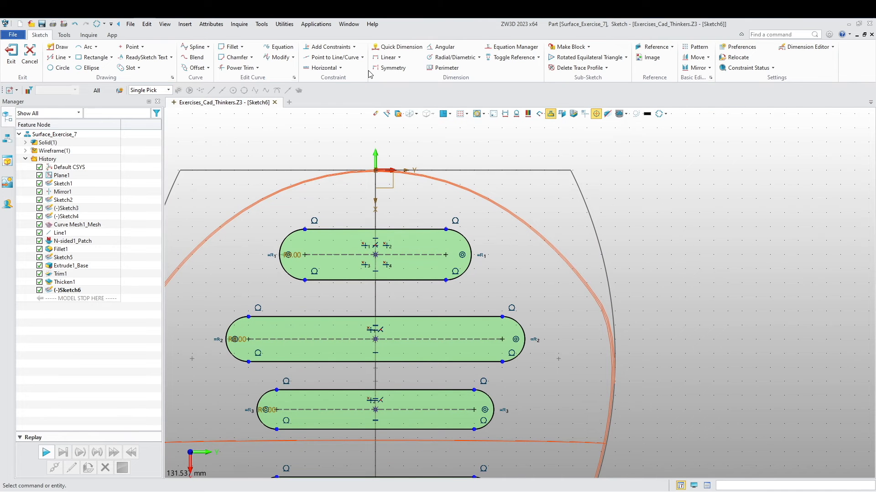
{"action": "left_click", "coordinate": [393, 46]}
{"action": "left_click", "coordinate": [414, 255]}
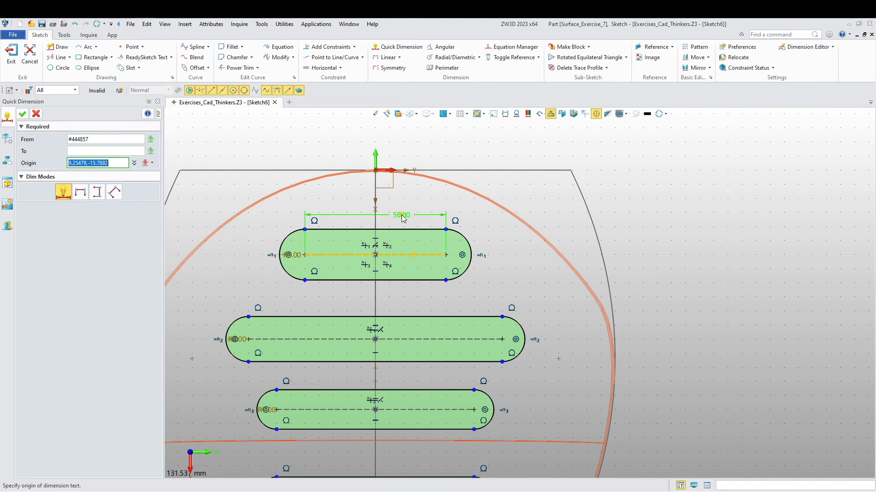
{"action": "left_click", "coordinate": [399, 208]}
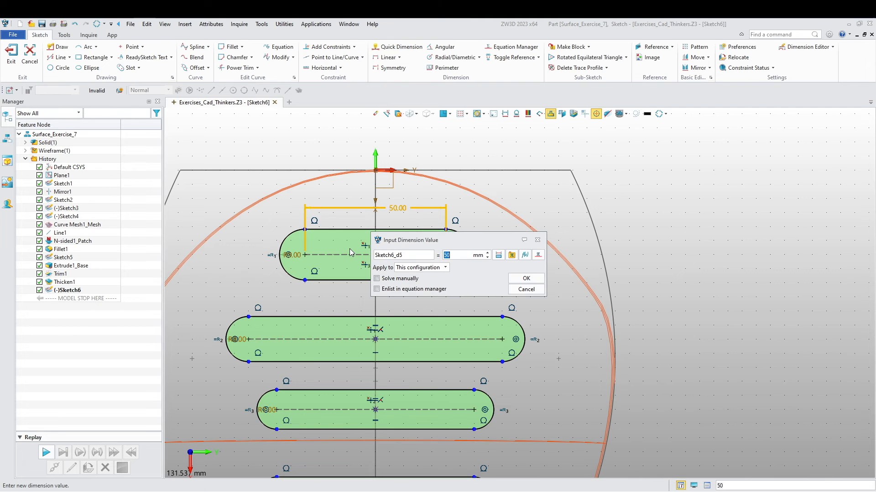
{"action": "key", "text": "Return"}
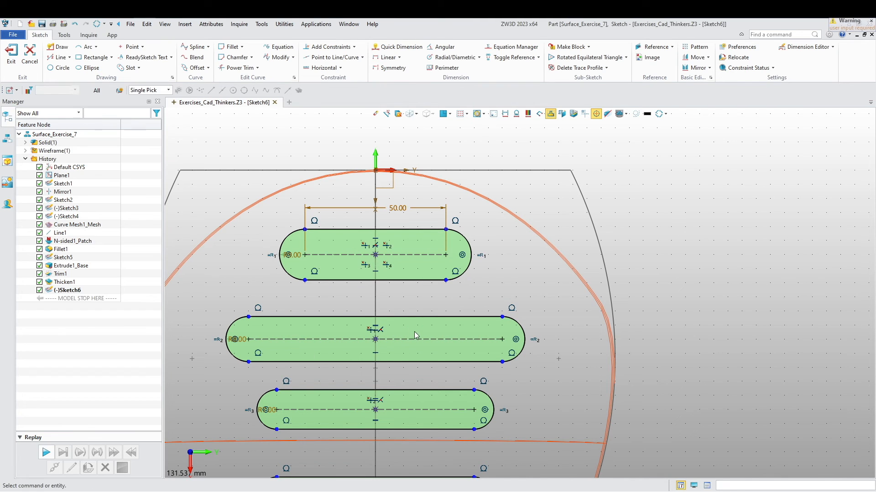
- Dimension the center-to-center length of the second slot and set it to 45 mm
{"action": "left_click", "coordinate": [417, 339]}
{"action": "middle_click", "coordinate": [412, 333]}
{"action": "middle_click", "coordinate": [411, 334]}
{"action": "left_click", "coordinate": [417, 340]}
{"action": "left_click", "coordinate": [427, 300]}
{"action": "type", "text": "4"}
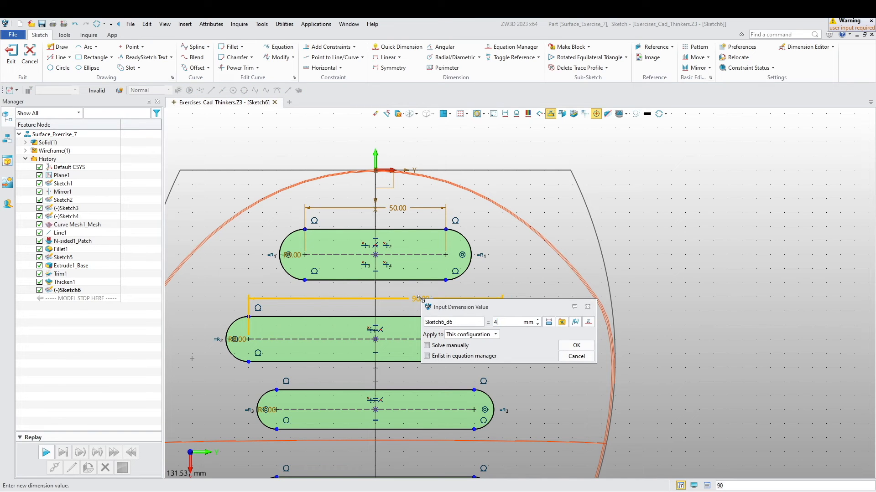
{"action": "type", "text": "5"}
{"action": "key", "text": "Return"}
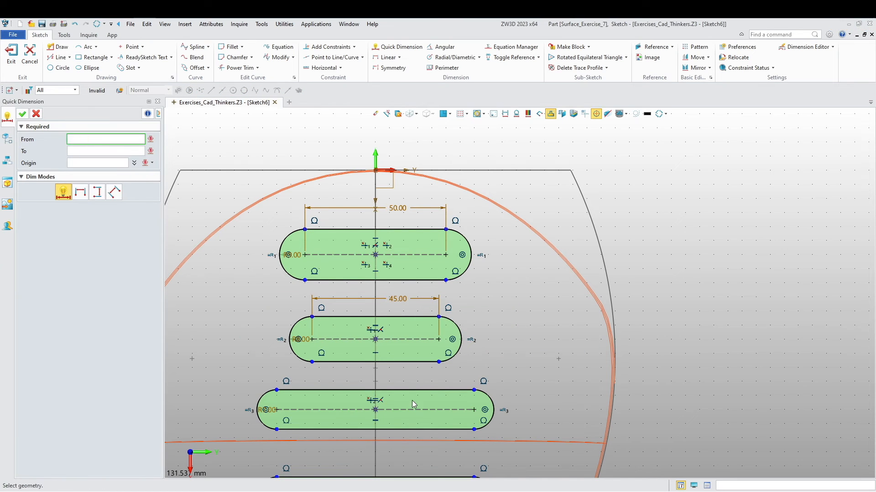
- Dimension the center-to-center length of the third slot and set it to 40 mm
{"action": "middle_click", "coordinate": [413, 401]}
{"action": "middle_click", "coordinate": [415, 413]}
{"action": "left_click", "coordinate": [412, 410]}
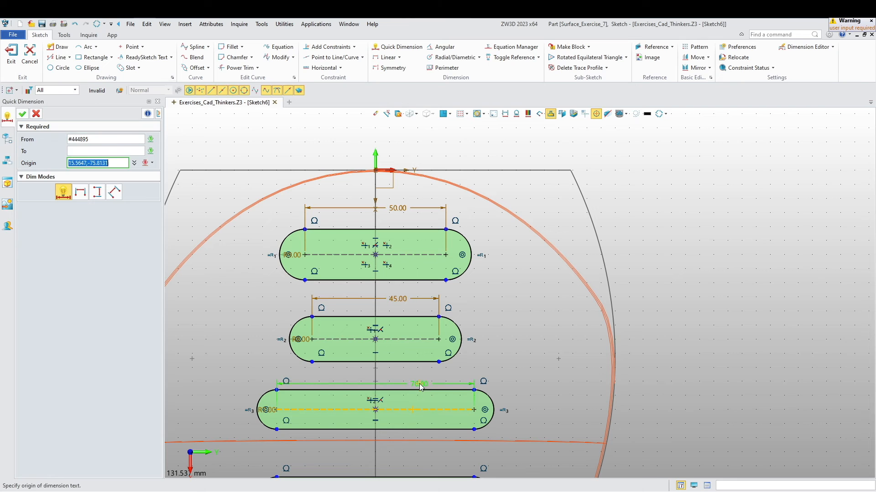
{"action": "left_click", "coordinate": [414, 376]}
{"action": "type", "text": "40"}
{"action": "key", "text": "Return"}
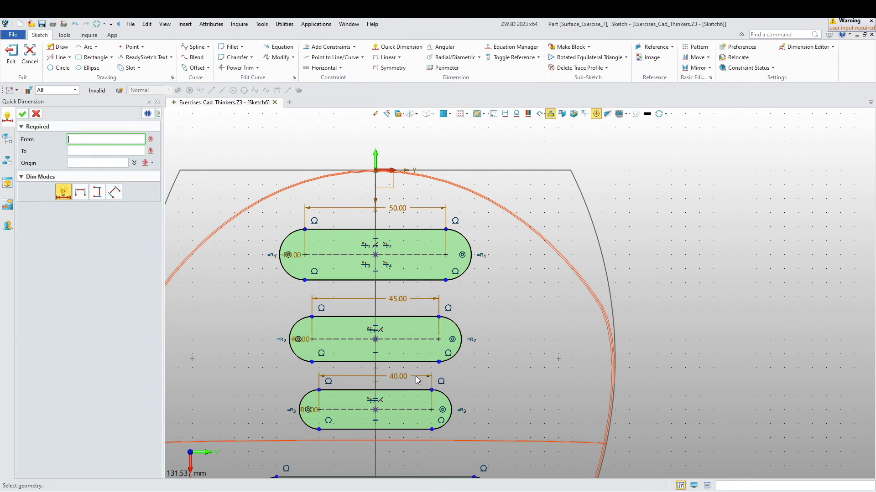
- Constrain the center lines of the third and fourth slots to equal length
{"action": "scroll", "coordinate": [416, 380], "scroll_direction": "down", "scroll_amount": 3}
{"action": "middle_click_drag", "start_coordinate": [461, 407], "coordinate": [482, 342]}
{"action": "middle_click", "coordinate": [483, 342]}
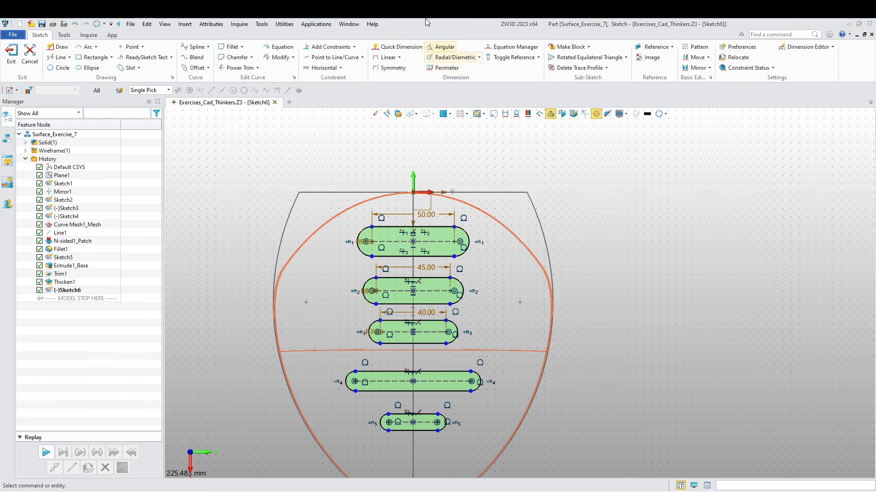
{"action": "left_click", "coordinate": [330, 47]}
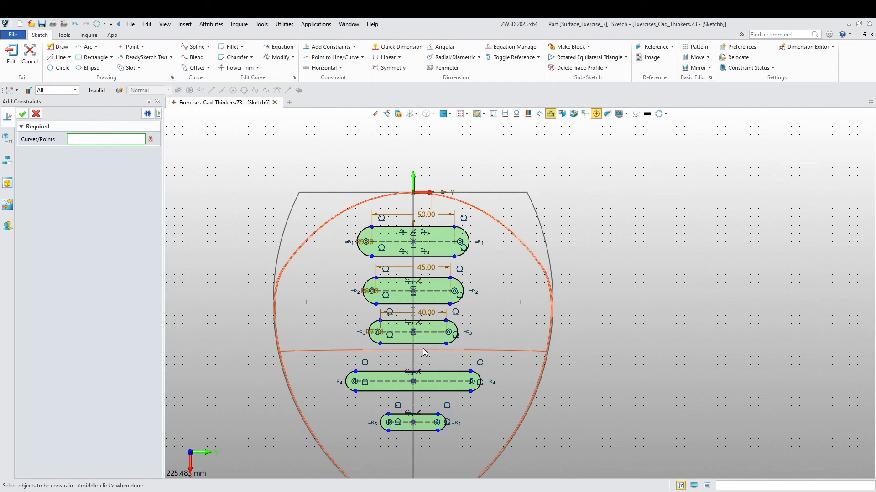
{"action": "left_click", "coordinate": [436, 386]}
{"action": "left_click", "coordinate": [140, 169]}
{"action": "scroll", "coordinate": [341, 367], "scroll_direction": "up", "scroll_amount": 3}
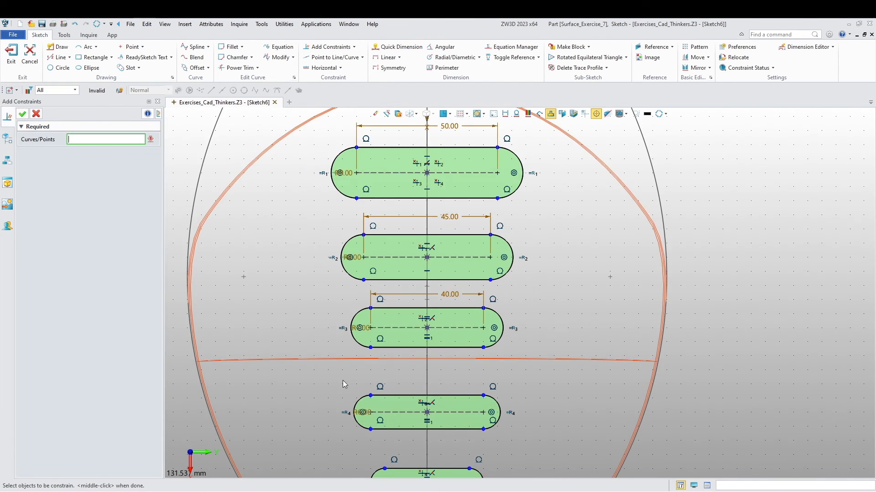
- Dimension the center-to-center length of the fifth slot and set it to 35 mm
{"action": "middle_click_drag", "start_coordinate": [342, 367], "coordinate": [330, 270]}
{"action": "left_click", "coordinate": [401, 47]}
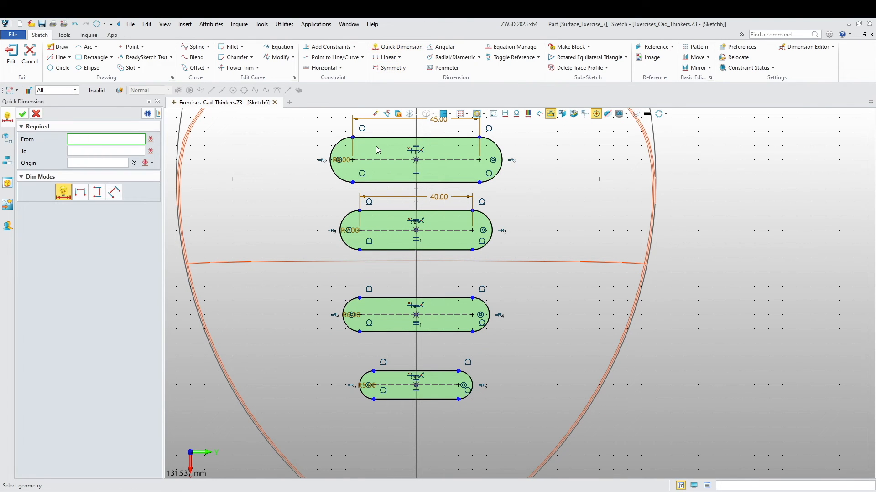
{"action": "left_click", "coordinate": [439, 382]}
{"action": "left_click", "coordinate": [422, 372]}
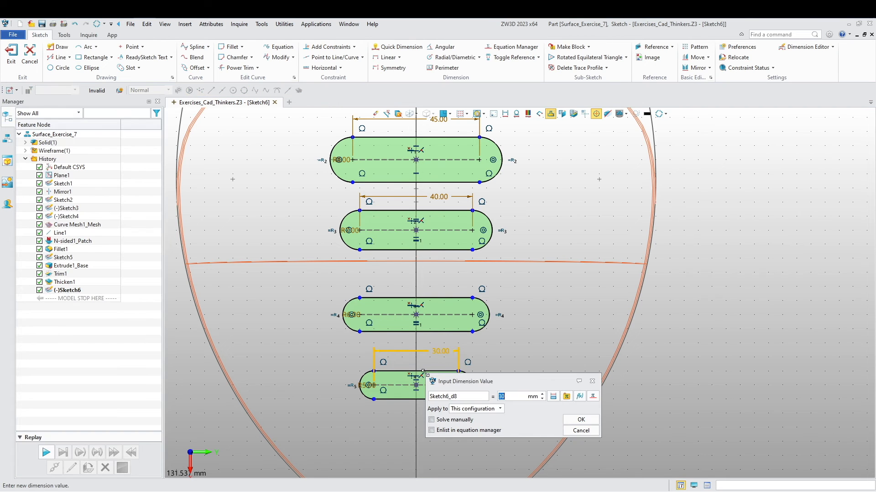
{"action": "type", "text": "35"}
{"action": "key", "text": "Return"}
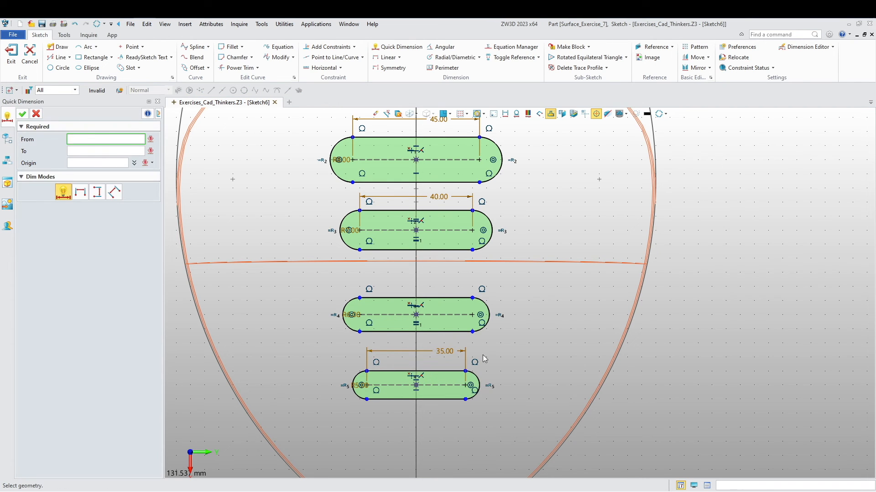
- Dimension the gap between the lower edge of the first slot and the upper edge of the second at 15 mm
{"action": "scroll", "coordinate": [490, 276], "scroll_direction": "down", "scroll_amount": 4}
{"action": "middle_click_drag", "start_coordinate": [585, 209], "coordinate": [537, 305]}
{"action": "scroll", "coordinate": [420, 291], "scroll_direction": "up", "scroll_amount": 4}
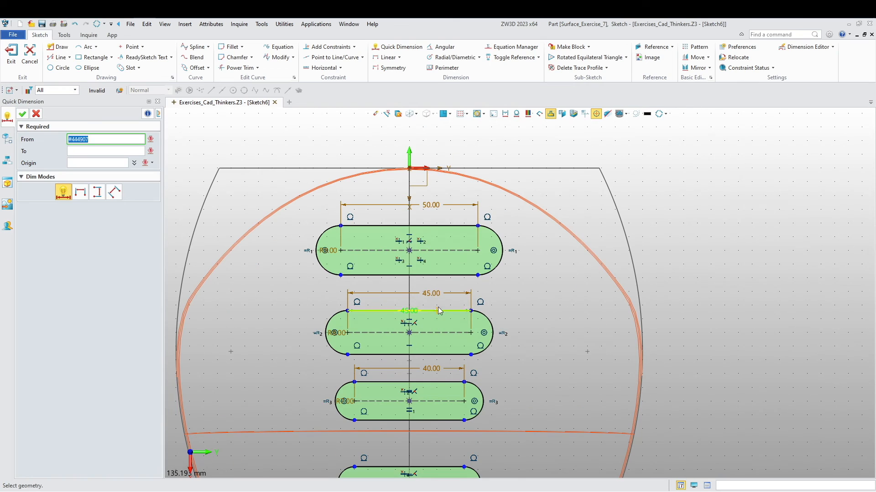
{"action": "left_click", "coordinate": [455, 276]}
{"action": "left_click", "coordinate": [461, 310]}
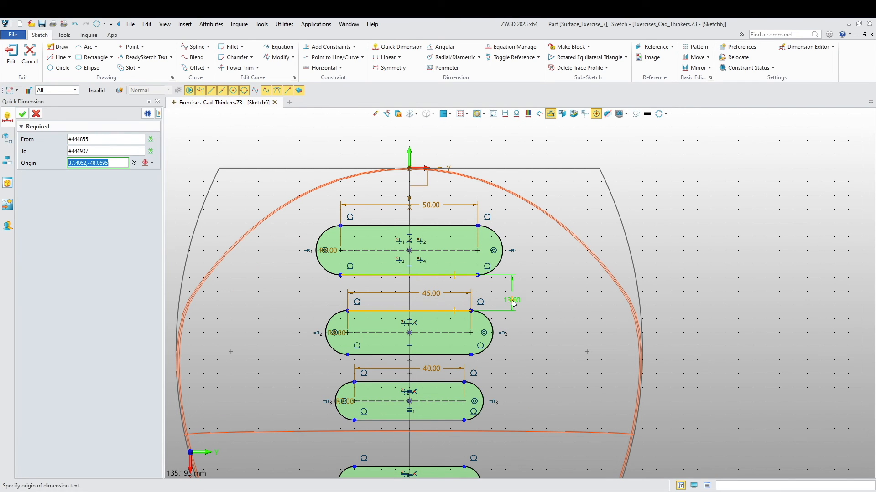
{"action": "left_click", "coordinate": [512, 299]}
{"action": "type", "text": "15"}
{"action": "key", "text": "Return"}
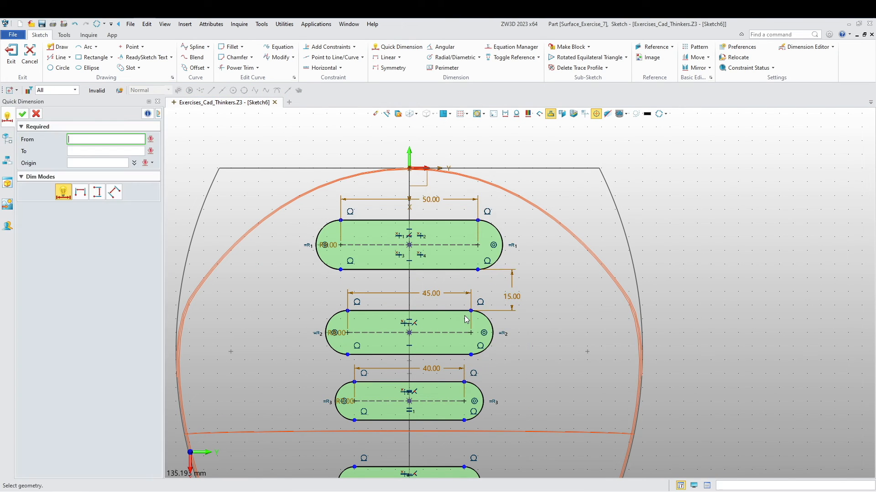
- Dimension the gap between the lower edge of the second slot and the upper edge of the third at 15 mm
{"action": "left_click", "coordinate": [444, 354]}
{"action": "left_click", "coordinate": [444, 382]}
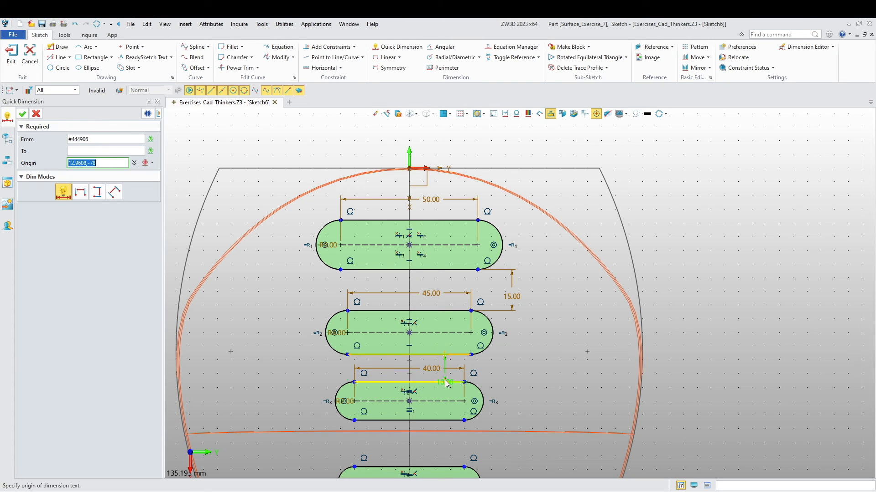
{"action": "left_click", "coordinate": [519, 370]}
{"action": "type", "text": "15"}
{"action": "key", "text": "Return"}
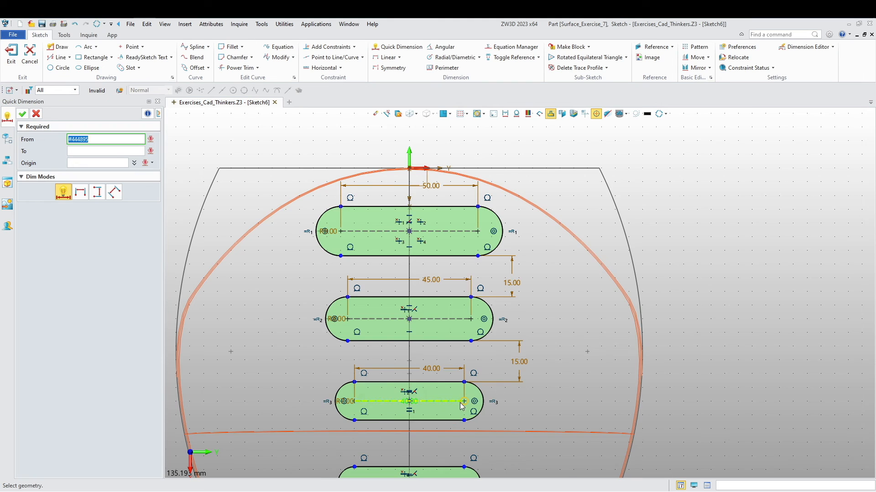
- Dimension the gap between the lower edge of the third slot and the upper edge of the fourth at 15 mm
{"action": "left_click", "coordinate": [452, 333]}
{"action": "left_click", "coordinate": [451, 365]}
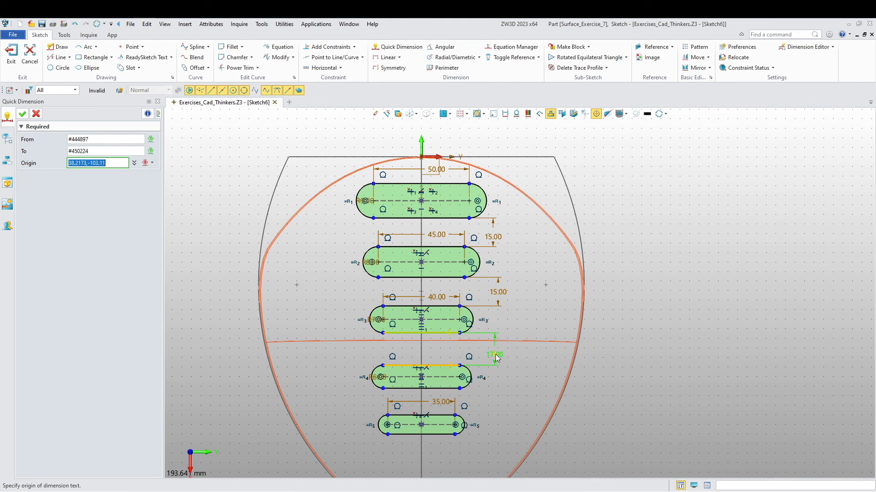
{"action": "left_click", "coordinate": [499, 353]}
{"action": "type", "text": "15"}
{"action": "key", "text": "Return"}
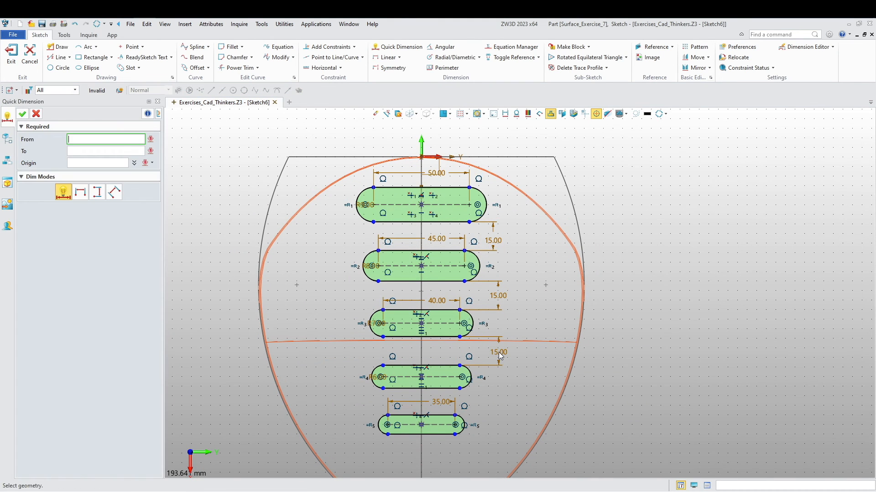
- Dimension the gap between the lower edge of the fourth slot and the upper edge of the fifth at 15 mm
{"action": "left_click", "coordinate": [444, 388]}
{"action": "left_click", "coordinate": [444, 415]}
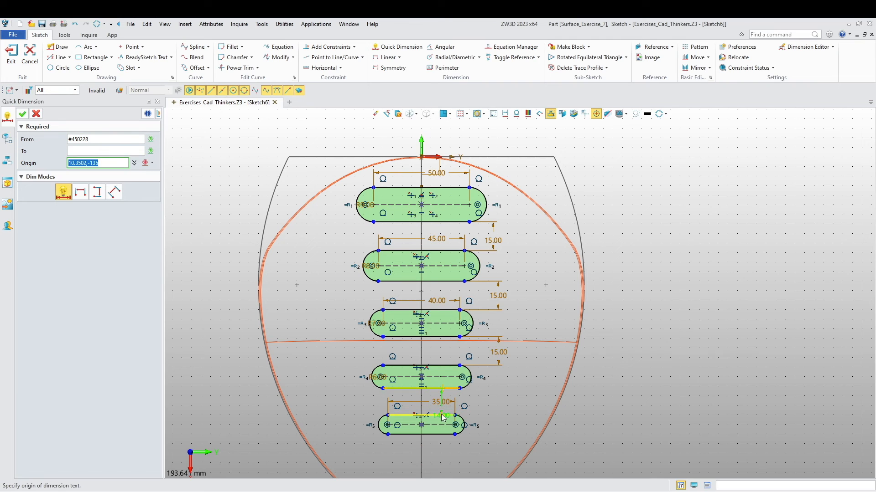
{"action": "left_click", "coordinate": [499, 404]}
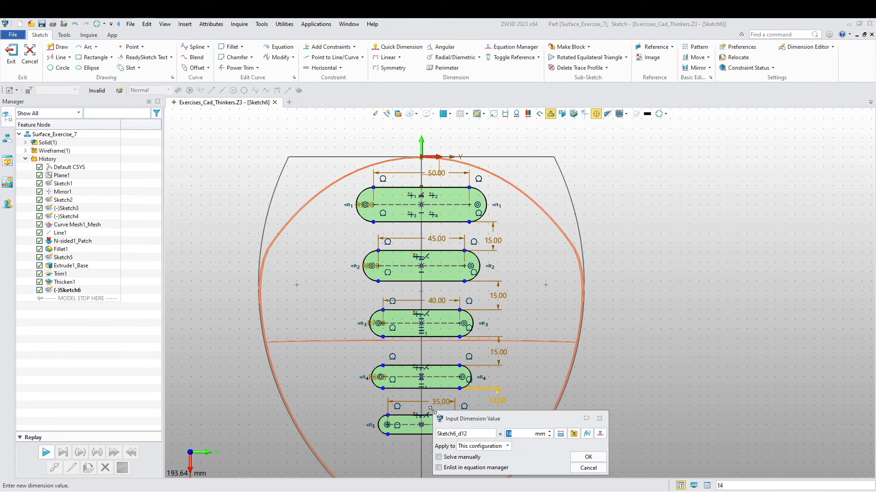
{"action": "key", "text": "Return"}
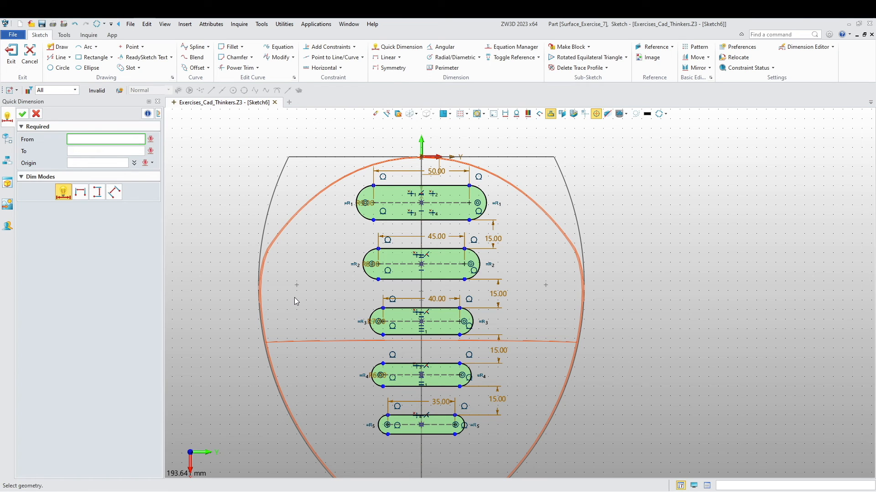
- Dimension the vertical distance from the second slot's lower edge to the shell's flat bottom edge at 108 mm
{"action": "left_click", "coordinate": [413, 286]}
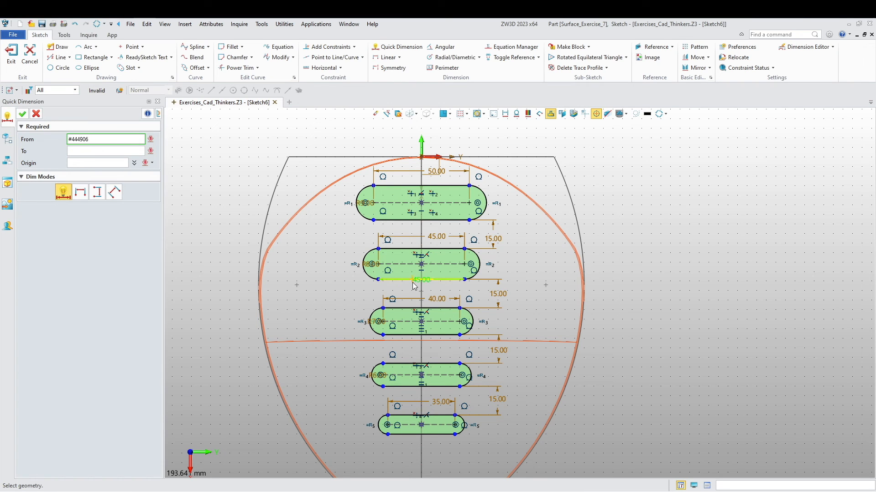
{"action": "scroll", "coordinate": [258, 306], "scroll_direction": "down", "scroll_amount": 5}
{"action": "scroll", "coordinate": [245, 449], "scroll_direction": "up", "scroll_amount": 5}
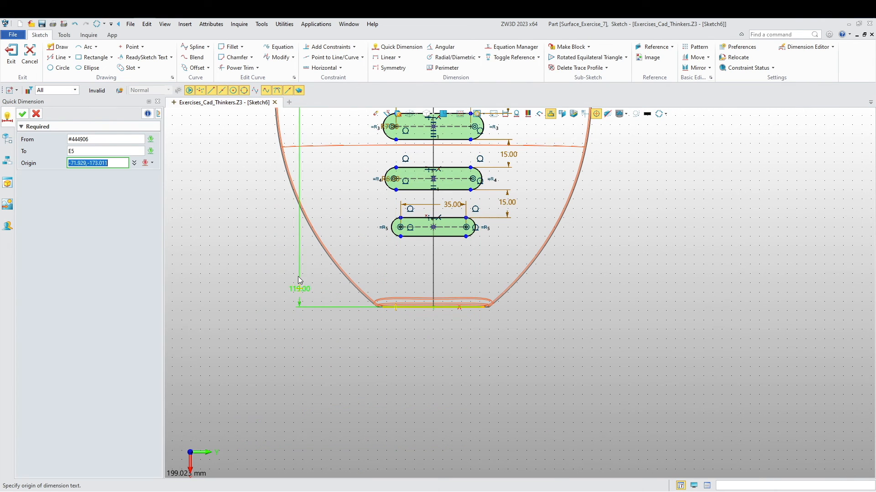
{"action": "left_click", "coordinate": [221, 200]}
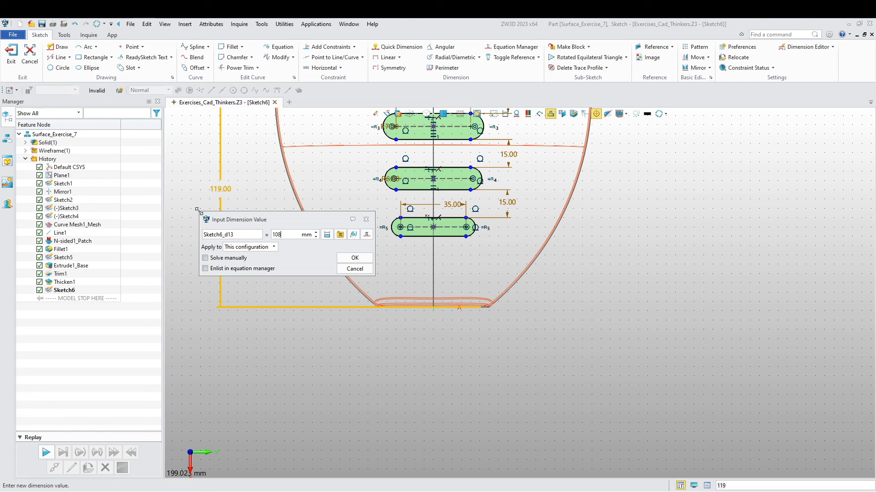
{"action": "type", "text": "108"}
{"action": "key", "text": "Return"}
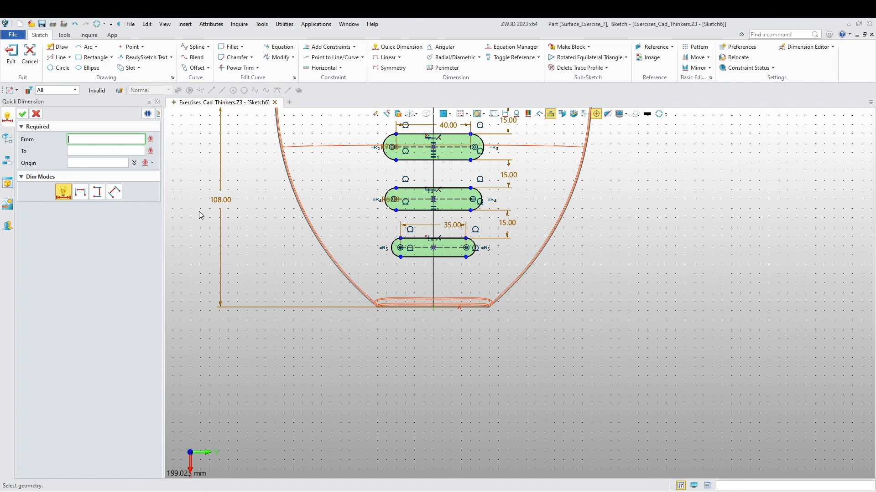
- End dimensioning and exit the finished slot sketch
{"action": "scroll", "coordinate": [308, 299], "scroll_direction": "down", "scroll_amount": 4}
{"action": "middle_click_drag", "start_coordinate": [315, 238], "coordinate": [322, 309]}
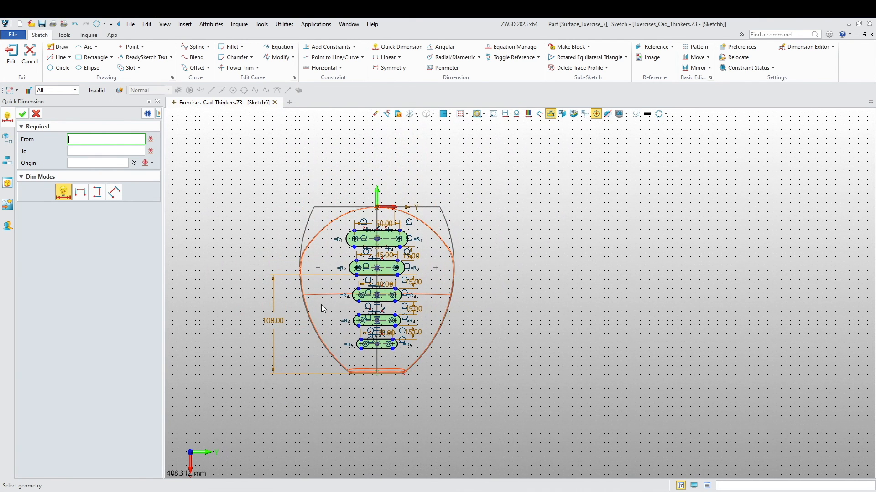
{"action": "scroll", "coordinate": [321, 306], "scroll_direction": "up", "scroll_amount": 2}
{"action": "middle_click_drag", "start_coordinate": [312, 340], "coordinate": [347, 341]}
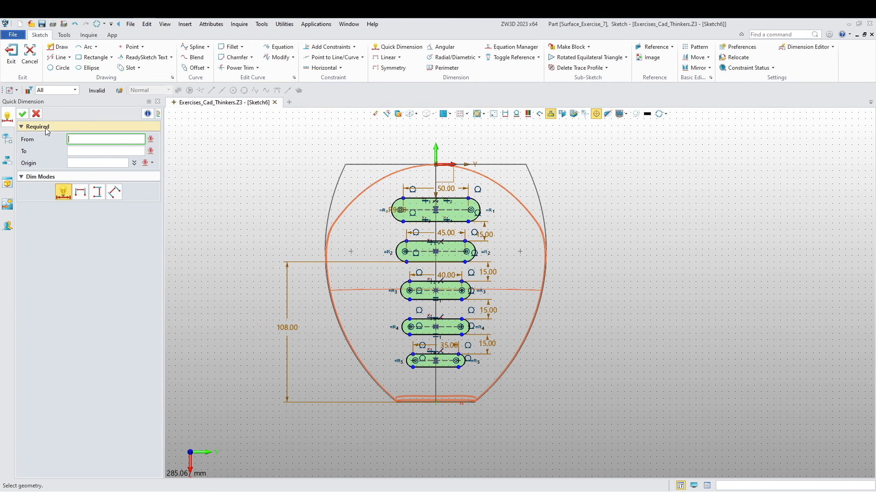
{"action": "left_click", "coordinate": [36, 114]}
{"action": "left_click", "coordinate": [11, 54]}
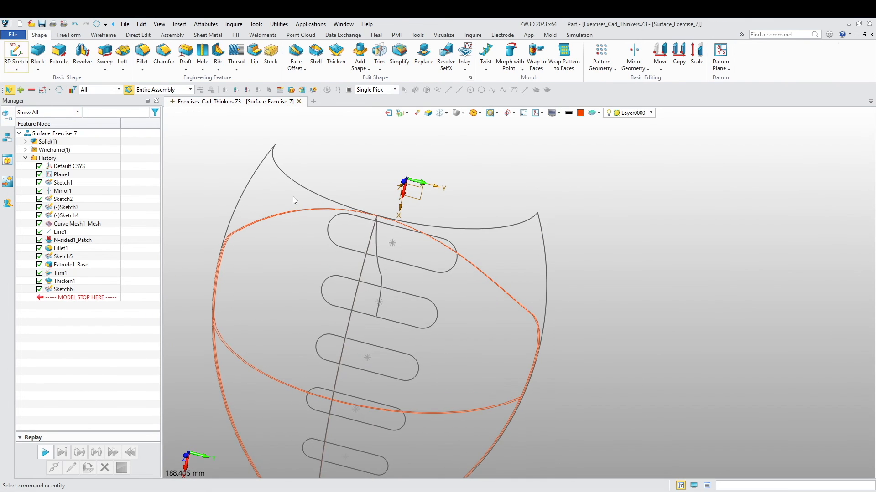
- Switch the model display from wireframe to shaded with the shell and slot sketch in view
{"action": "right_click_drag", "start_coordinate": [338, 365], "coordinate": [381, 397]}
{"action": "middle_click_drag", "start_coordinate": [329, 334], "coordinate": [422, 322]}
{"action": "right_click_drag", "start_coordinate": [440, 261], "coordinate": [435, 275]}
{"action": "left_click", "coordinate": [440, 113]}
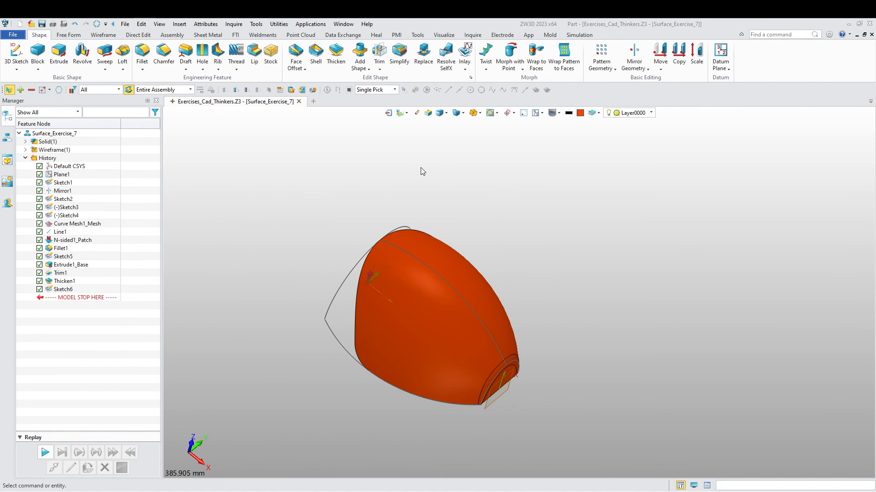
{"action": "scroll", "coordinate": [397, 235], "scroll_direction": "up", "scroll_amount": 3}
{"action": "right_click_drag", "start_coordinate": [444, 254], "coordinate": [489, 248]}
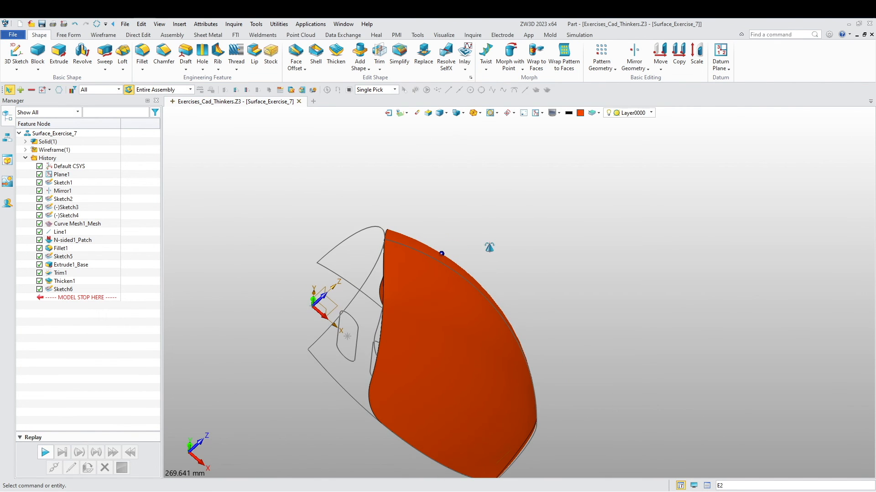
- Extrude the five-slot sketch on two sides from 20.5 mm to 102.5 mm as a cut through the shell
{"action": "left_click", "coordinate": [59, 52]}
{"action": "right_click_drag", "start_coordinate": [258, 336], "coordinate": [235, 341]}
{"action": "left_click", "coordinate": [333, 359]}
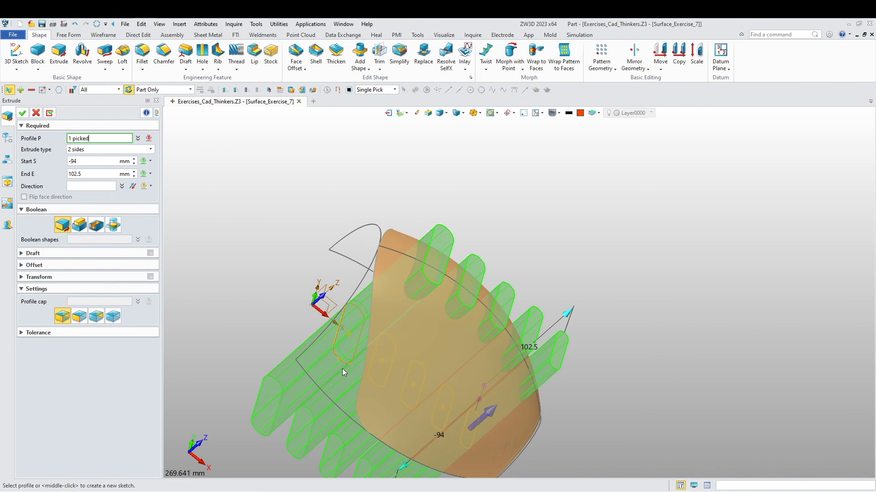
{"action": "right_click_drag", "start_coordinate": [247, 292], "coordinate": [303, 270]}
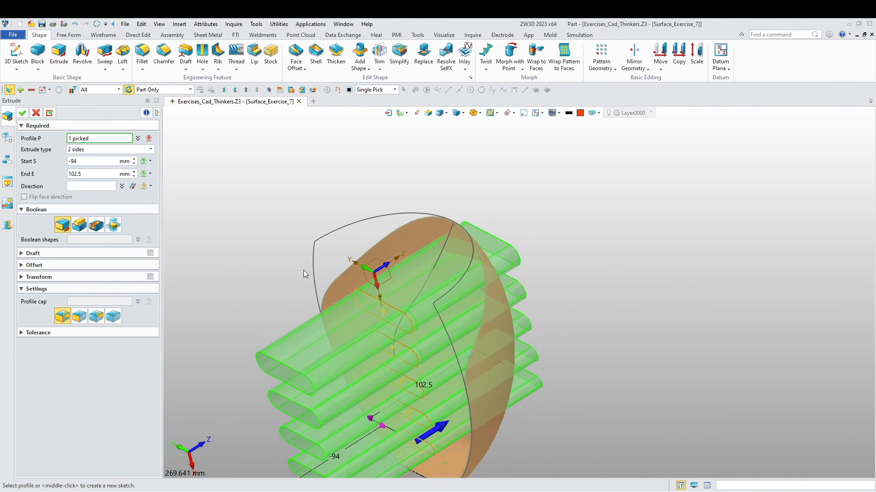
{"action": "scroll", "coordinate": [272, 251], "scroll_direction": "down", "scroll_amount": 3}
{"action": "left_click_drag", "start_coordinate": [302, 353], "coordinate": [380, 321]}
{"action": "right_click_drag", "start_coordinate": [381, 321], "coordinate": [246, 389]}
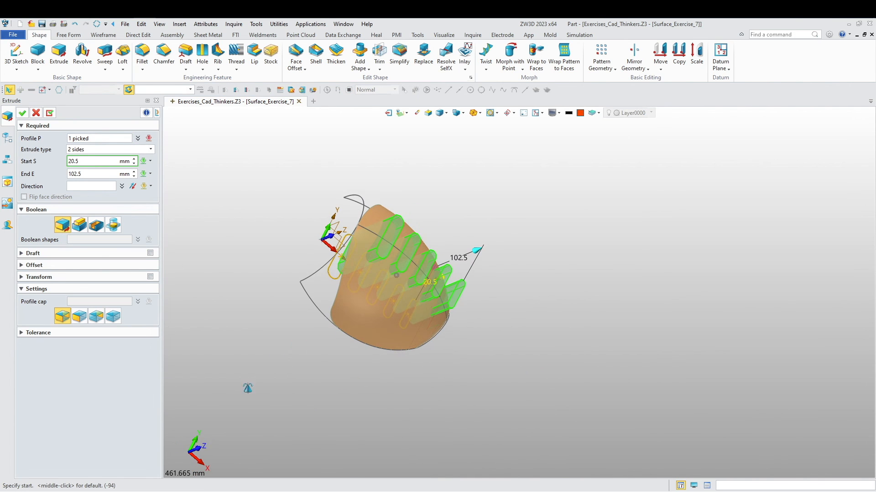
{"action": "left_click", "coordinate": [96, 225]}
{"action": "right_click_drag", "start_coordinate": [290, 236], "coordinate": [256, 352]}
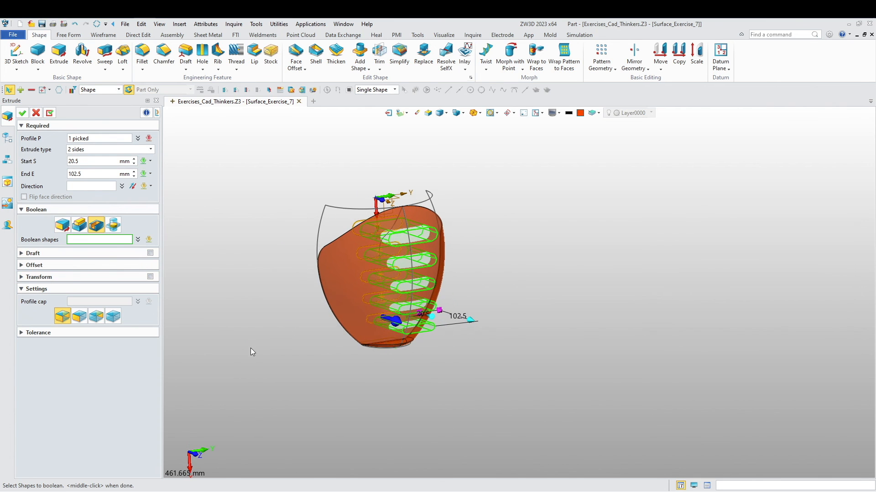
{"action": "left_click", "coordinate": [22, 113]}
- List only the sketches in the model history and hide Sketch1 through Sketch6
{"action": "mouse_move", "coordinate": [253, 253]}
{"action": "right_mouse_down"}
{"action": "mouse_move", "coordinate": [208, 245]}
{"action": "mouse_move", "coordinate": [269, 248]}
{"action": "right_mouse_up"}
{"action": "left_click", "coordinate": [54, 111]}
{"action": "left_click", "coordinate": [34, 130]}
{"action": "left_click", "coordinate": [63, 166]}
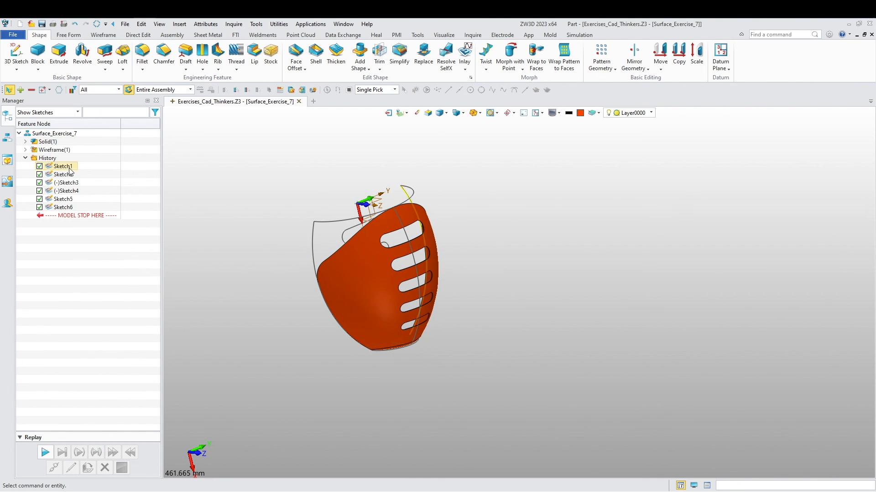
{"action": "left_click", "coordinate": [74, 211], "text": "shift"}
{"action": "right_click", "coordinate": [74, 211]}
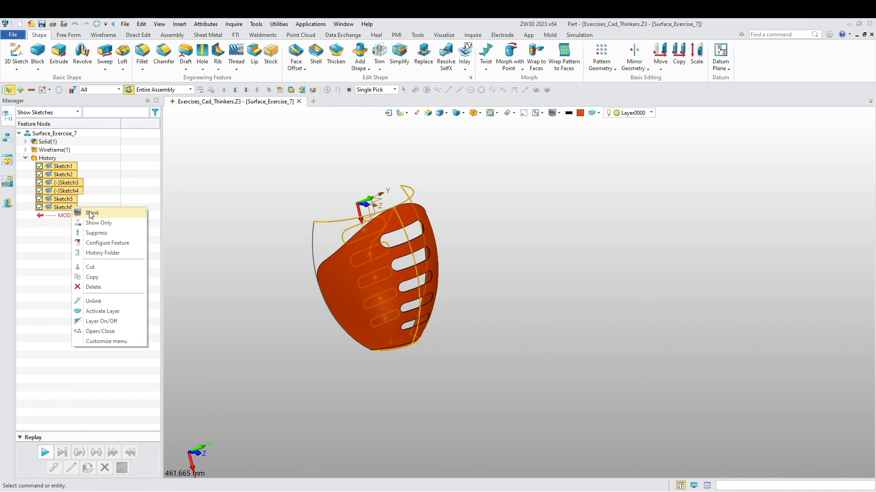
{"action": "left_click", "coordinate": [91, 212]}
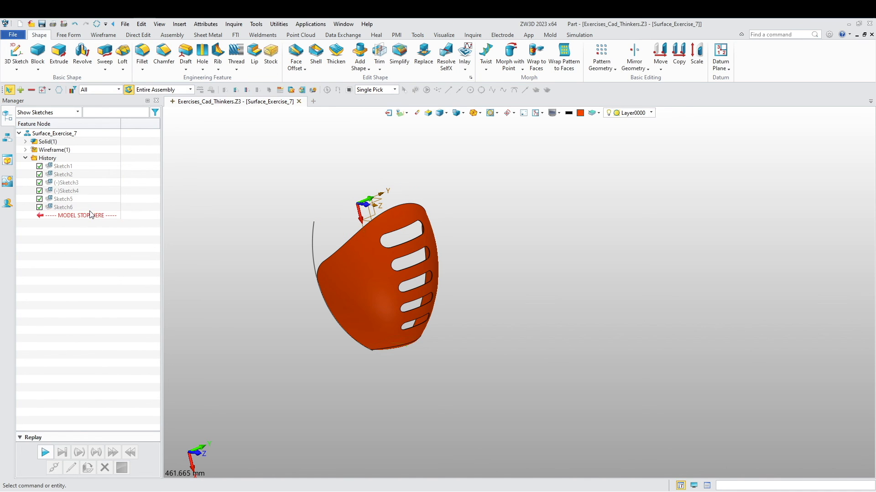
- Hide the leftover curve along the shell's edge and show the finished part in an isometric view
{"action": "right_click", "coordinate": [314, 228]}
{"action": "left_click", "coordinate": [335, 251]}
{"action": "right_click_drag", "start_coordinate": [251, 266], "coordinate": [394, 334]}
{"action": "middle_click_drag", "start_coordinate": [319, 348], "coordinate": [318, 352]}
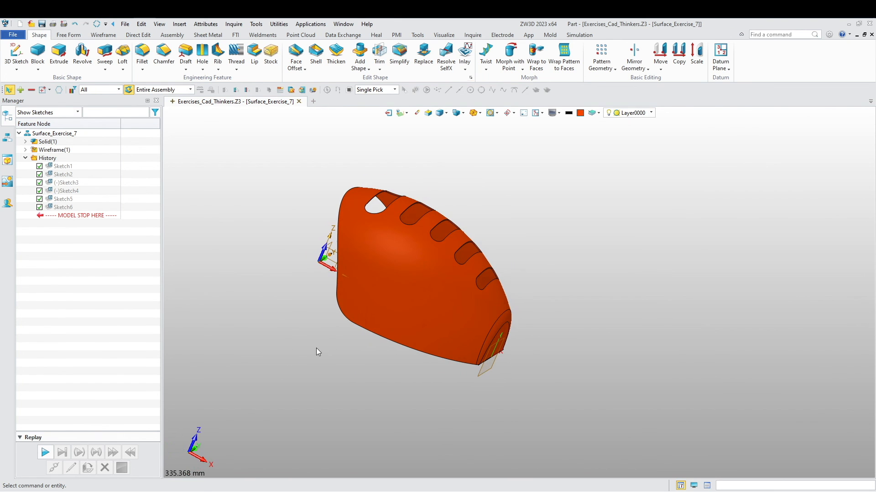
{"action": "key", "text": "ctrl+Home"}
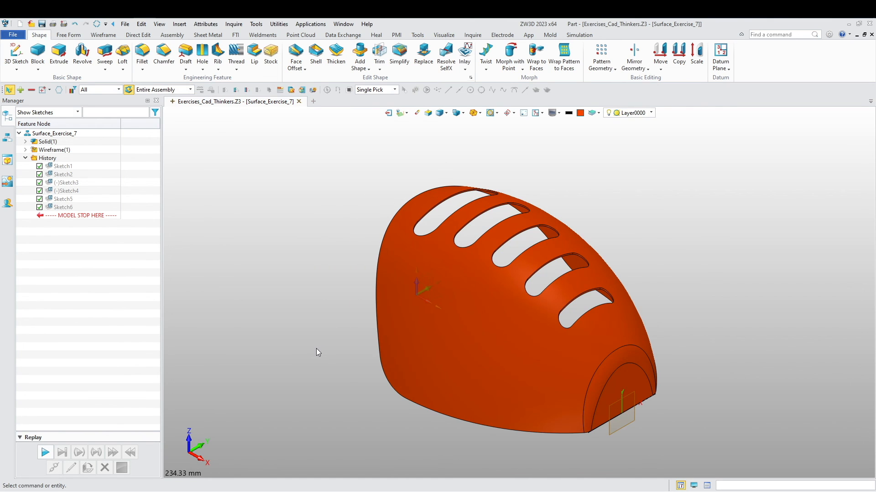